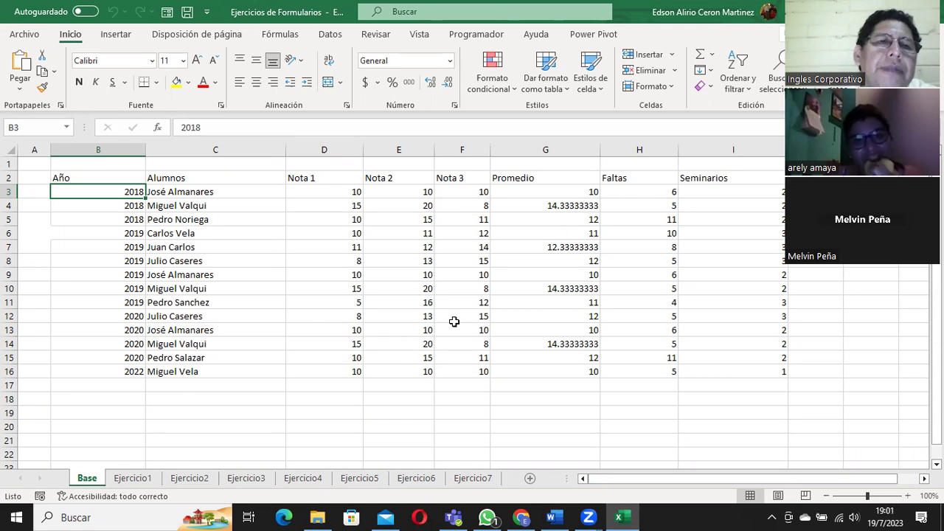
Go over the Alumnos, Nota, Promedio, Faltas and Seminarios headers and select column B's years
click(171, 180)
click(314, 177)
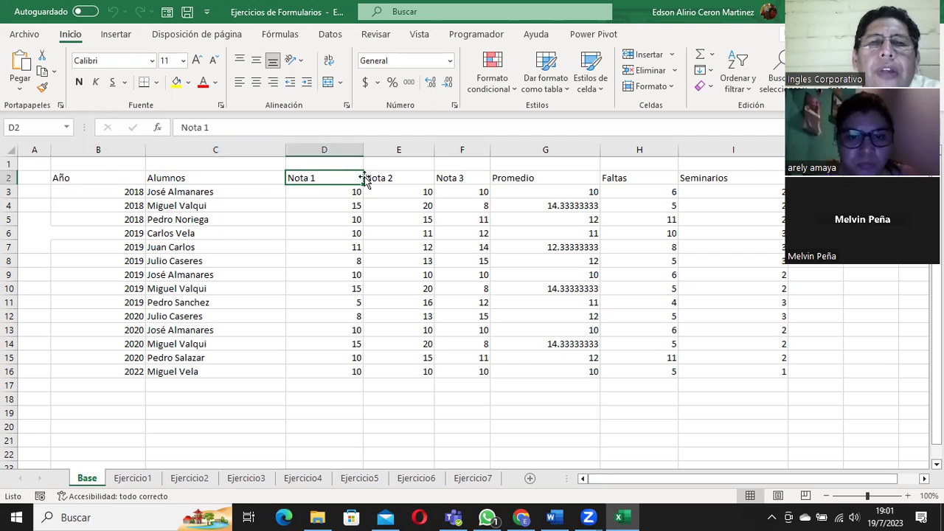
click(385, 177)
click(469, 174)
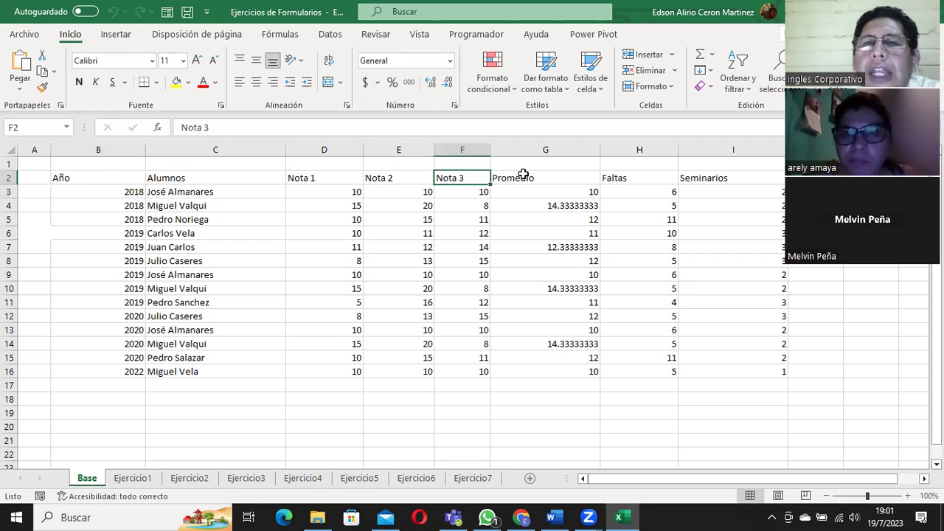
click(524, 177)
click(627, 177)
click(715, 176)
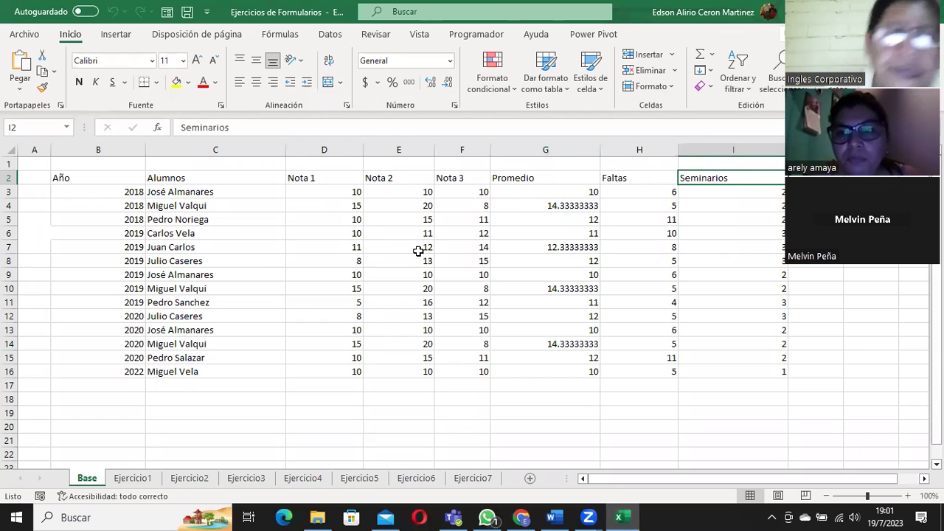
drag(135, 191, 118, 372)
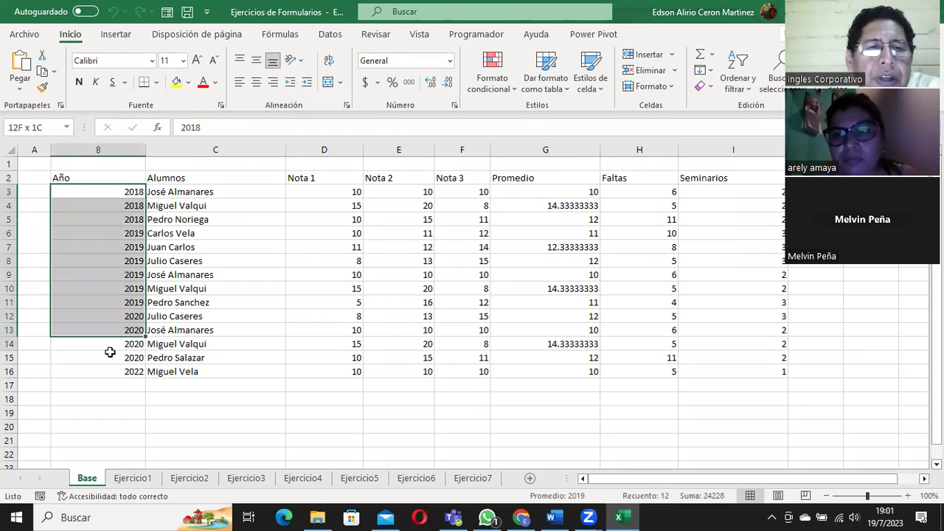
In row 17 enter year 2023, the student's name, and grades 10, 7 and 9
click(123, 384)
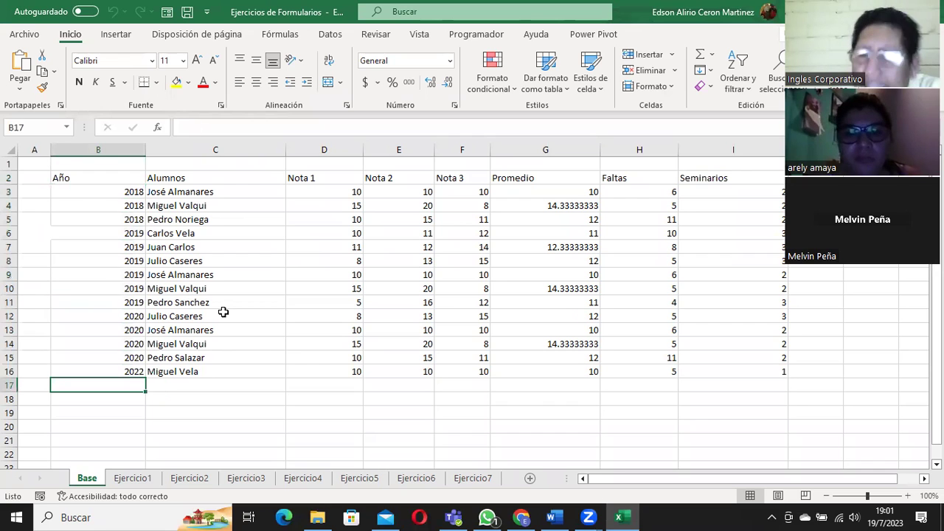
text(2023)
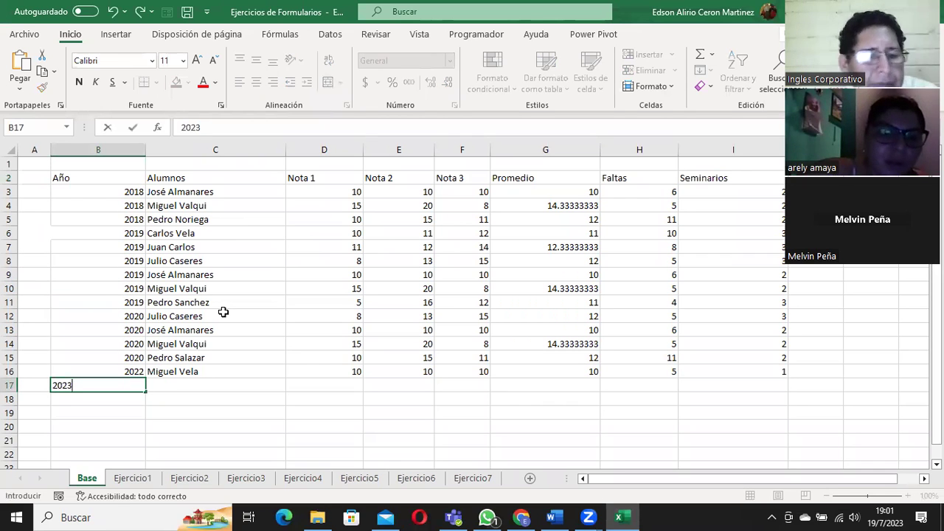
key(Tab)
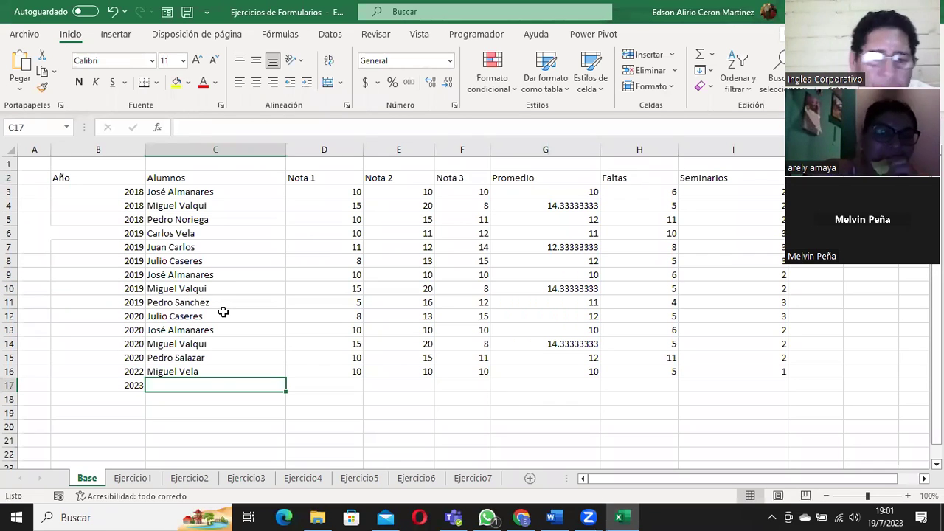
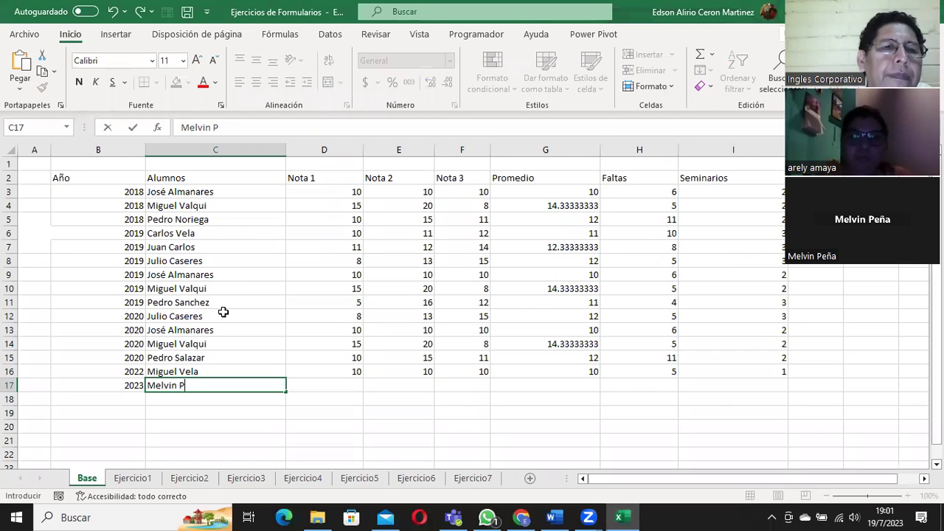
key(Tab)
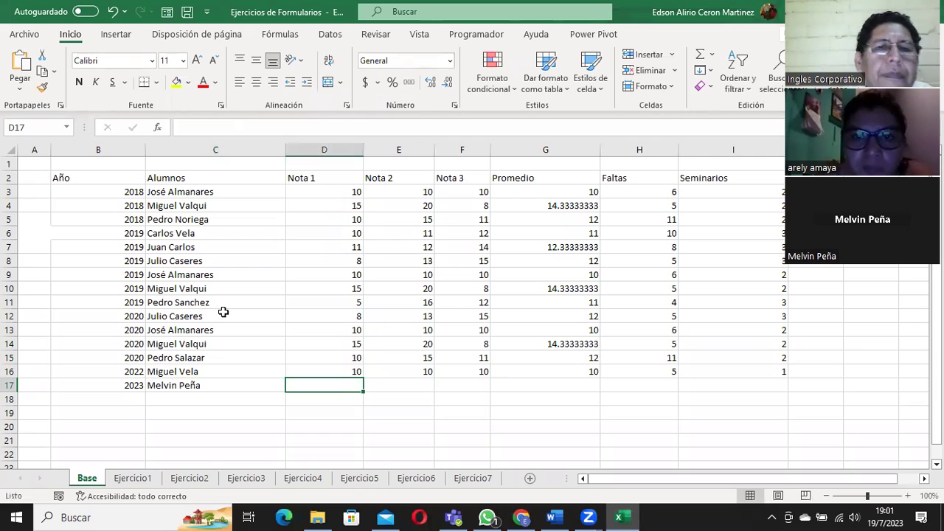
text(10)
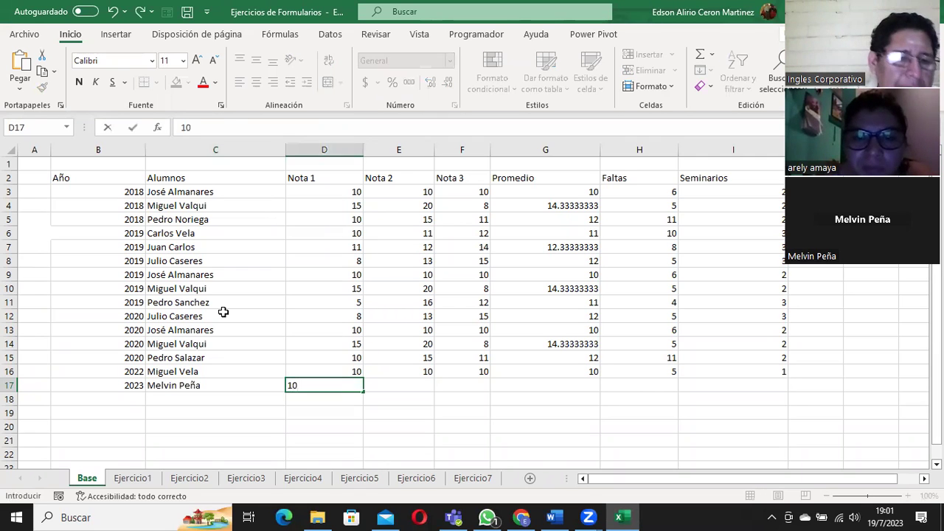
key(Tab)
text(7)
key(Tab)
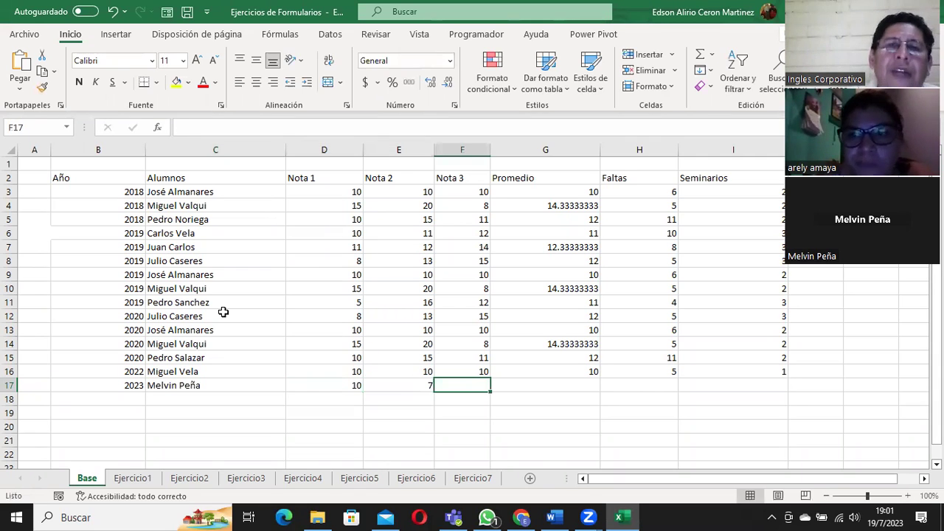
text(9)
key(Tab)
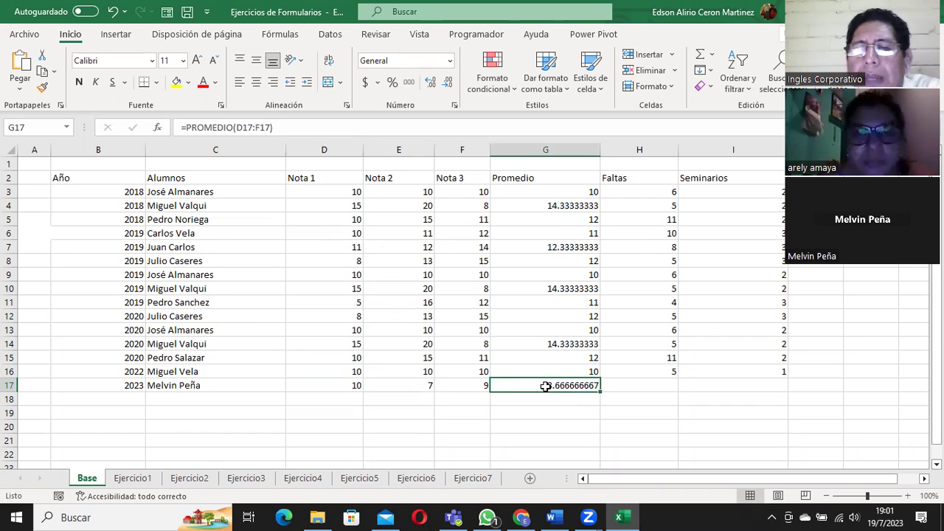
Record 1 absence in H17 and 3 seminars in I17
click(640, 386)
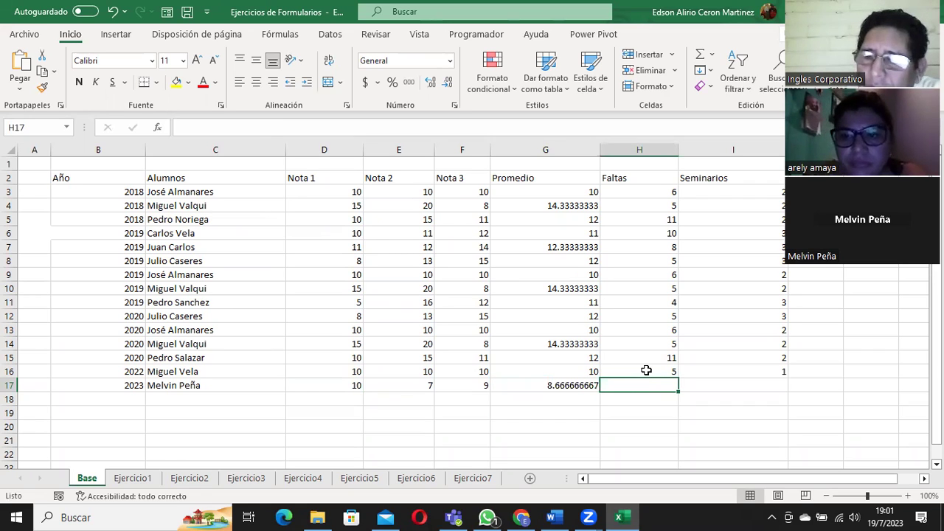
text(1)
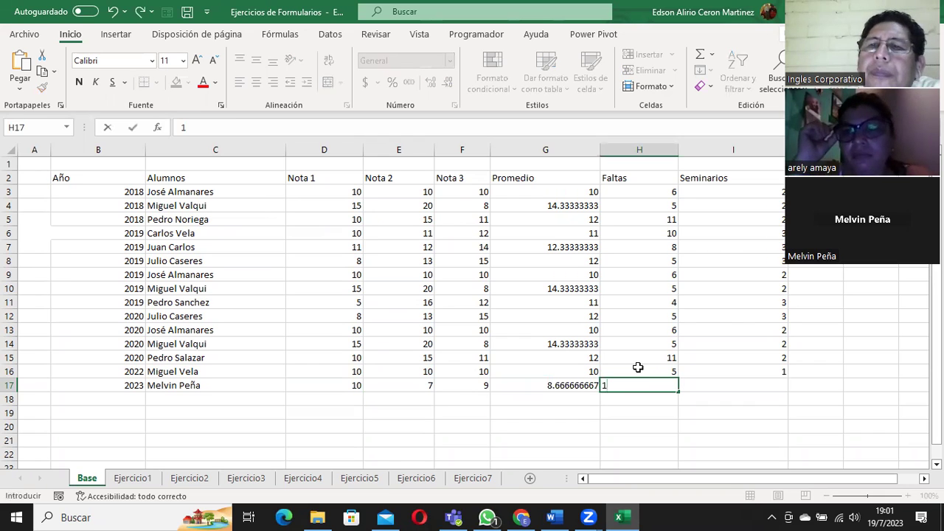
click(713, 385)
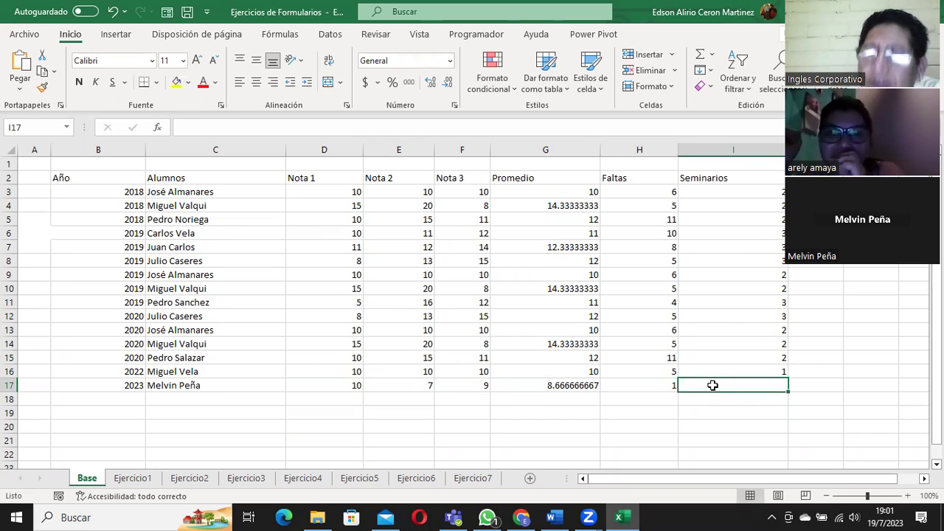
text(3)
key(Return)
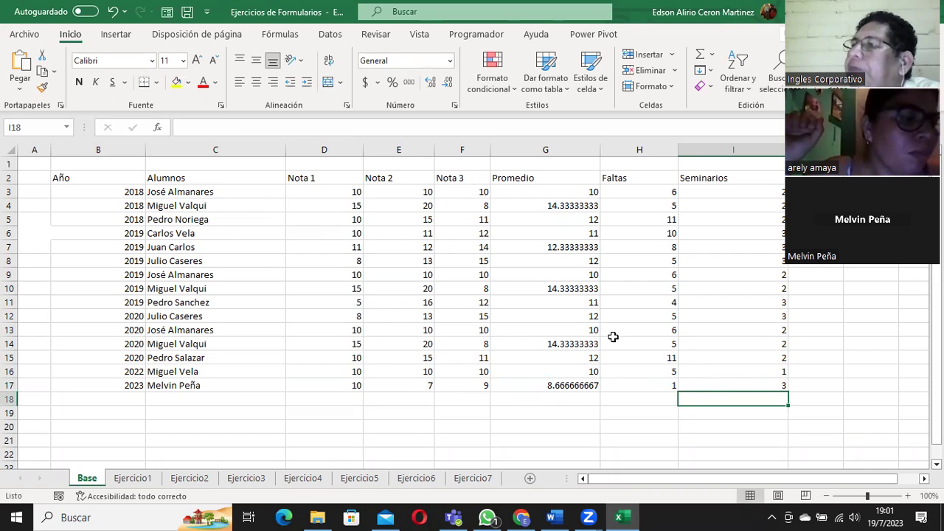
Fill row 18 with year 2023, the student's name, and grades 10, 10 and 7
click(137, 400)
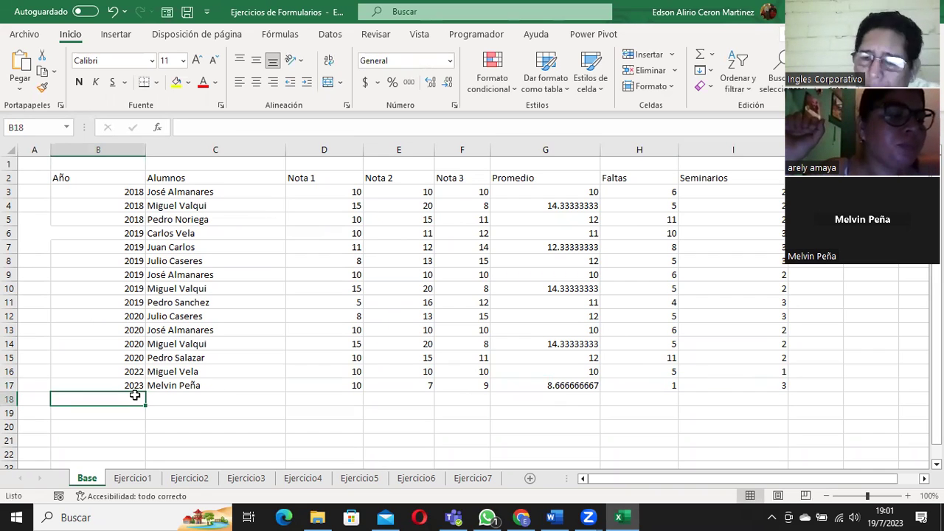
text(2023)
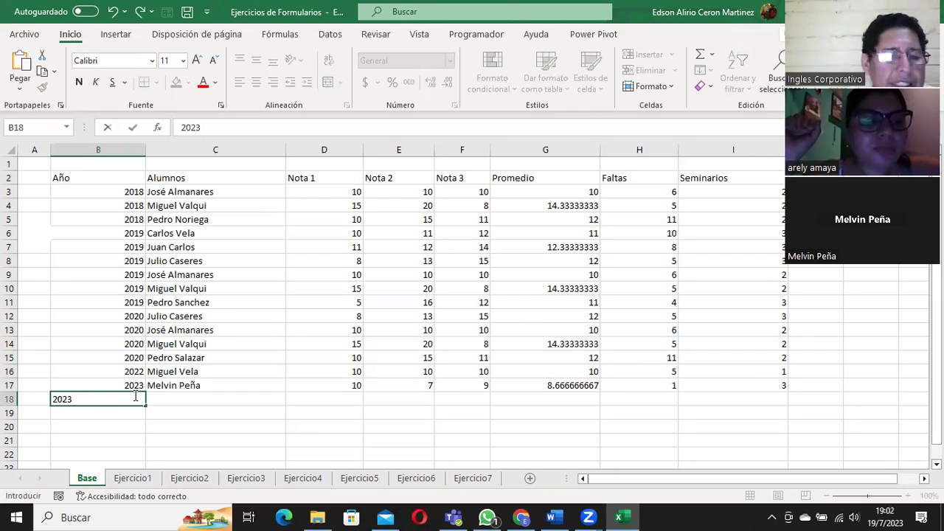
key(Tab)
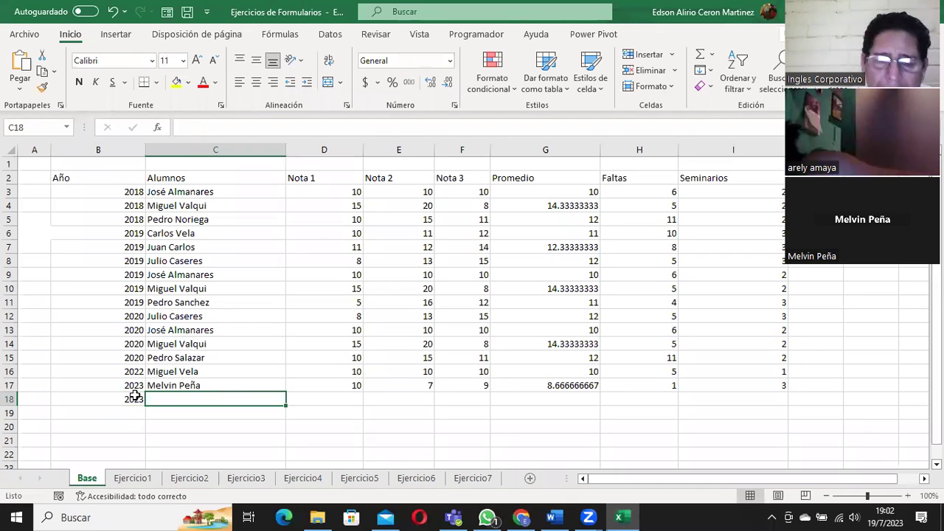
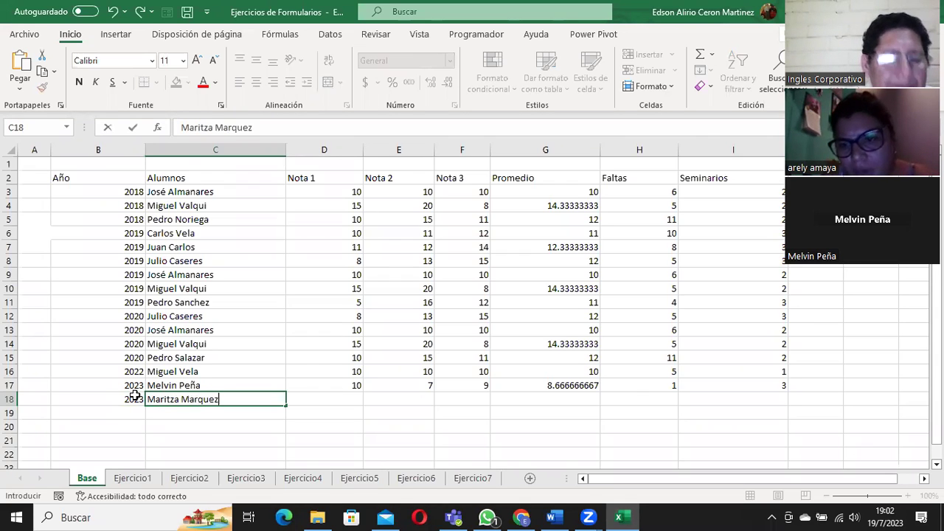
key(Tab)
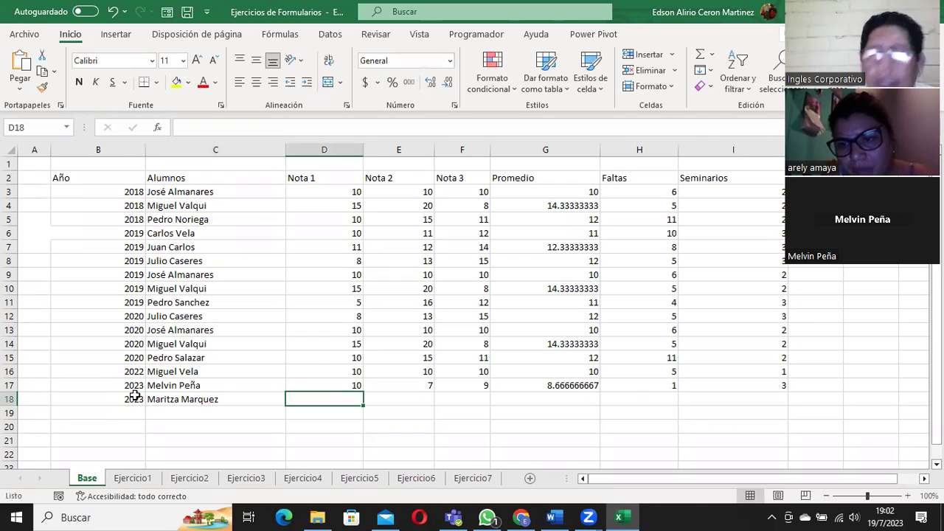
text(10)
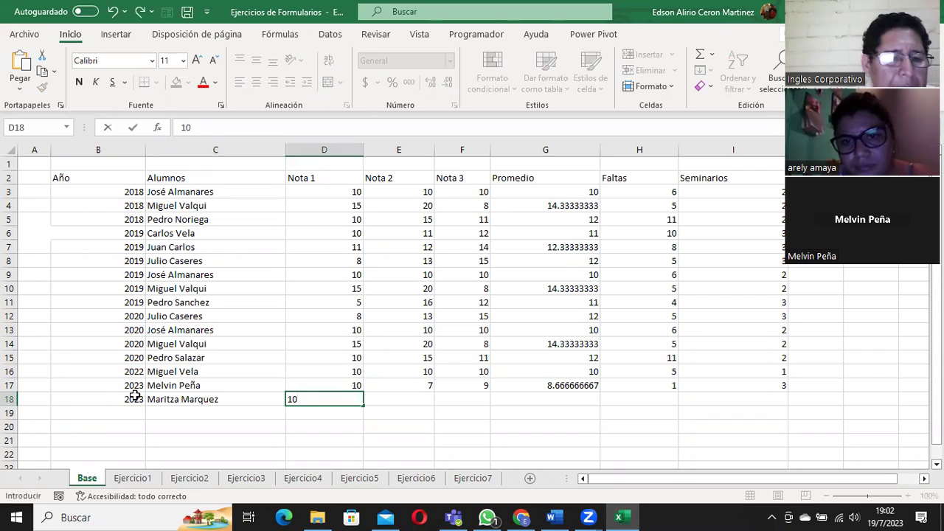
key(Tab)
text(10)
key(Tab)
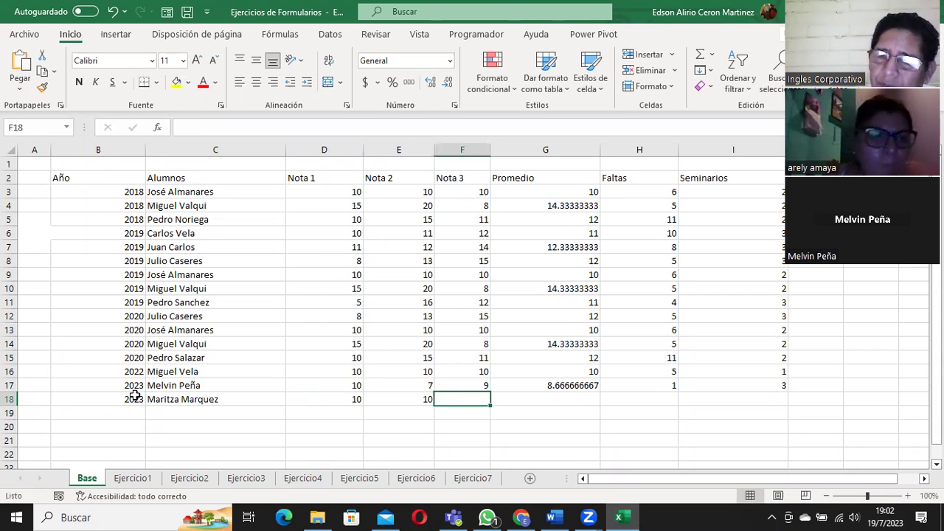
text(7)
key(Tab)
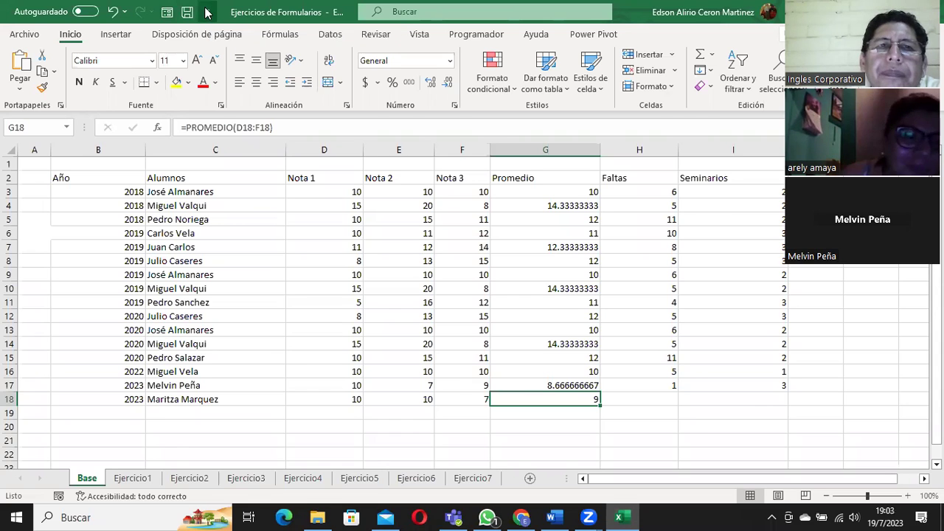
click(207, 13)
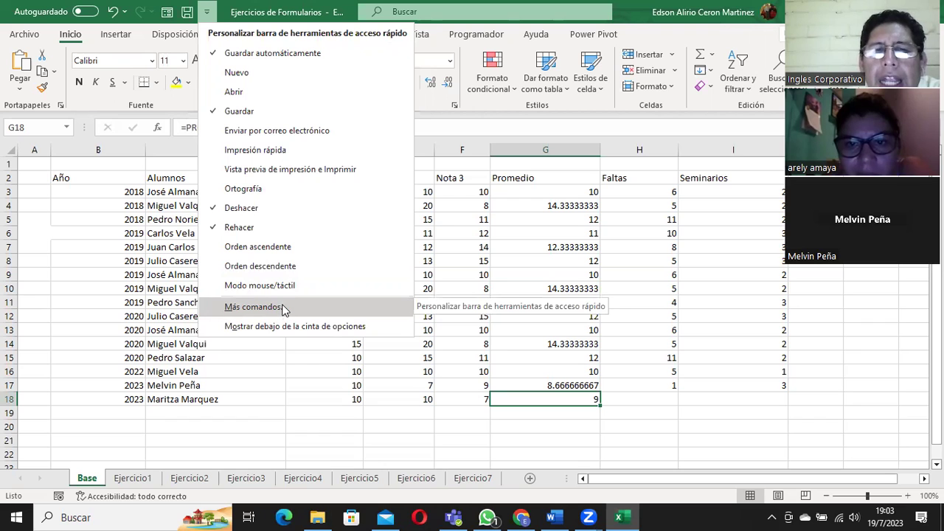
click(284, 308)
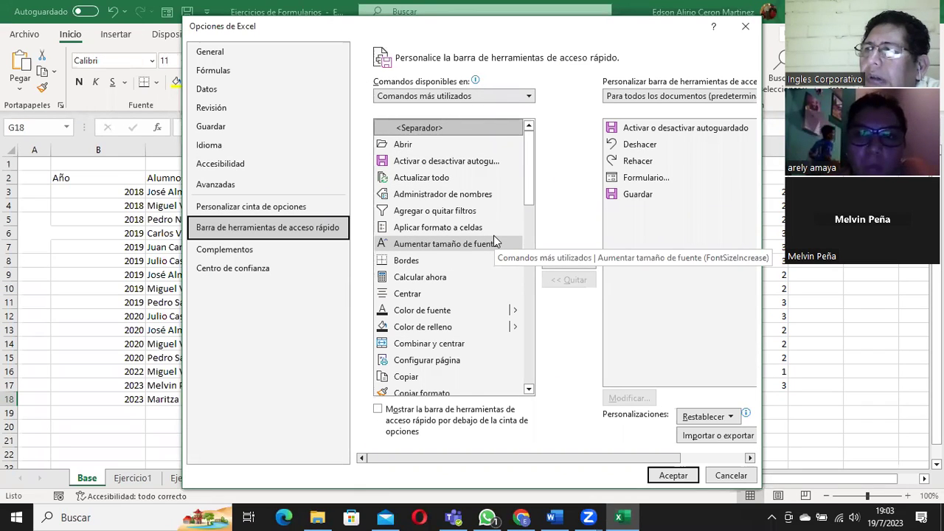
click(732, 476)
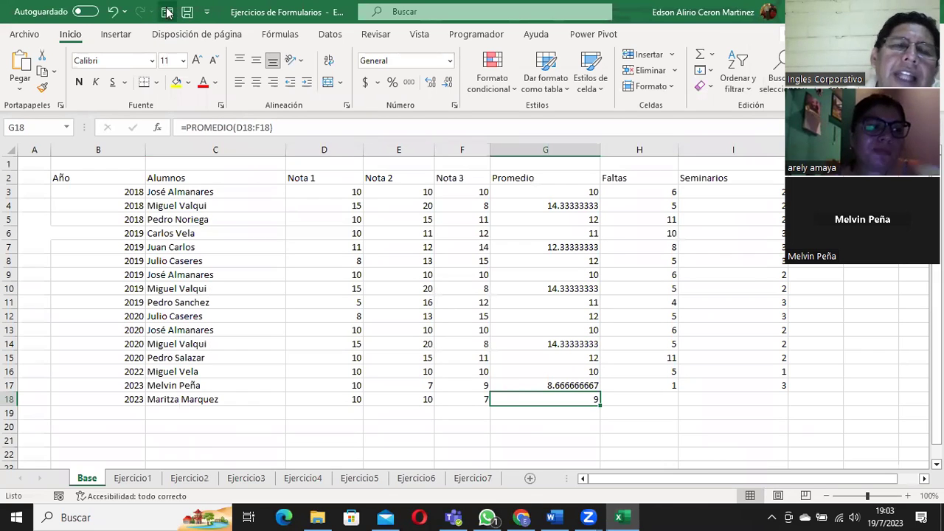
Open the Quick Access Toolbar's More Commands settings and show 'Commands Not in the Ribbon'
click(207, 17)
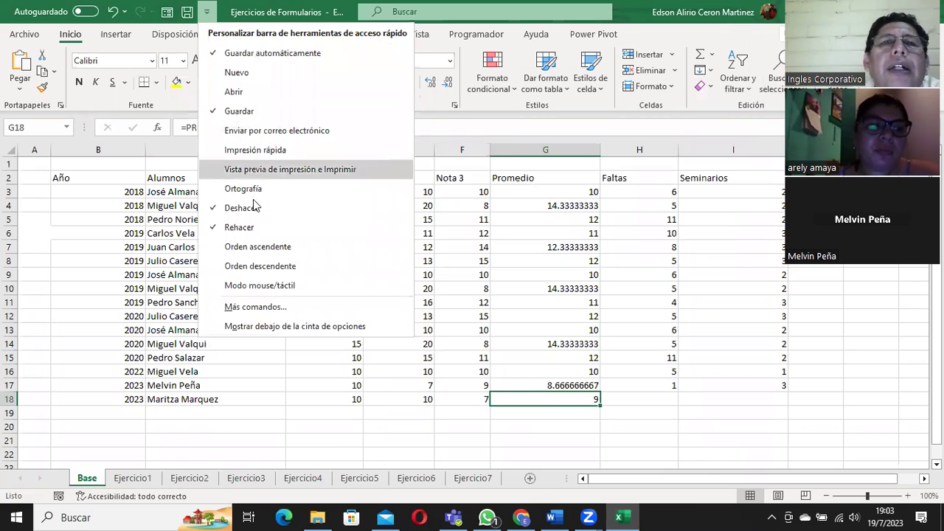
click(281, 309)
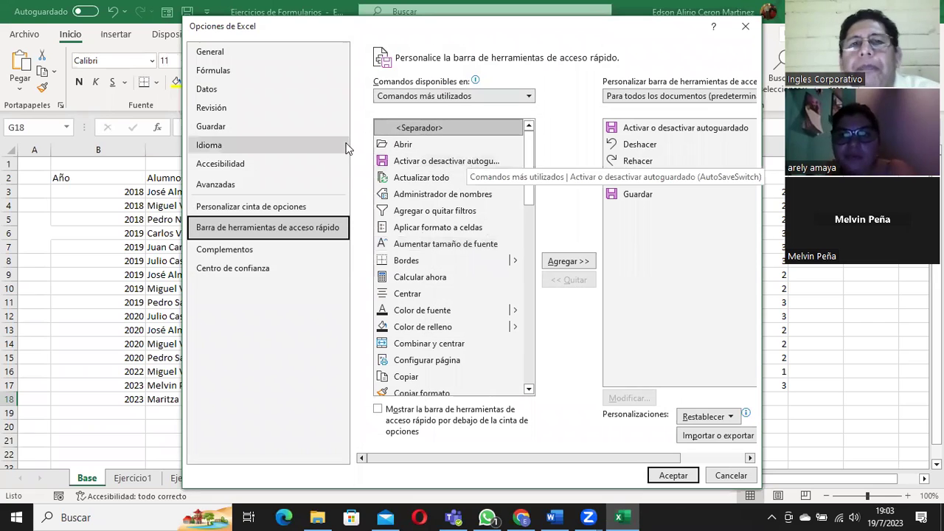
click(438, 98)
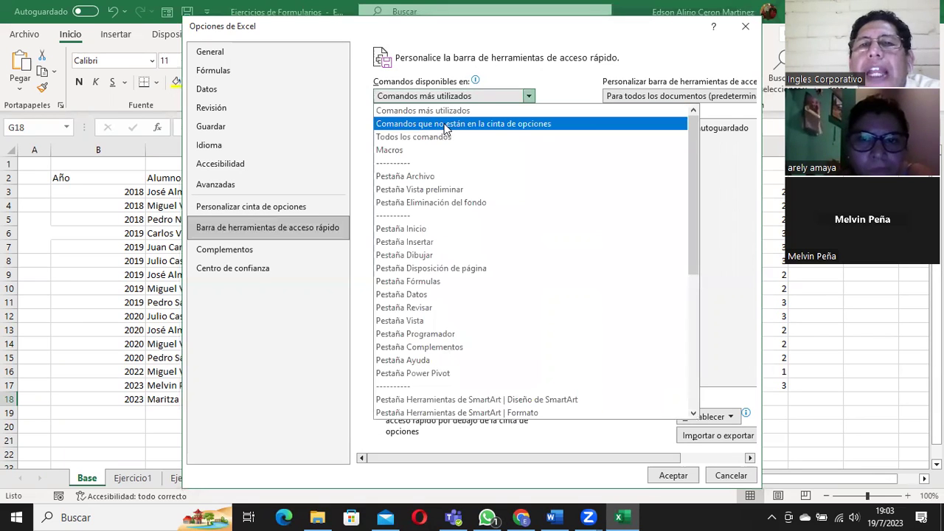
click(445, 125)
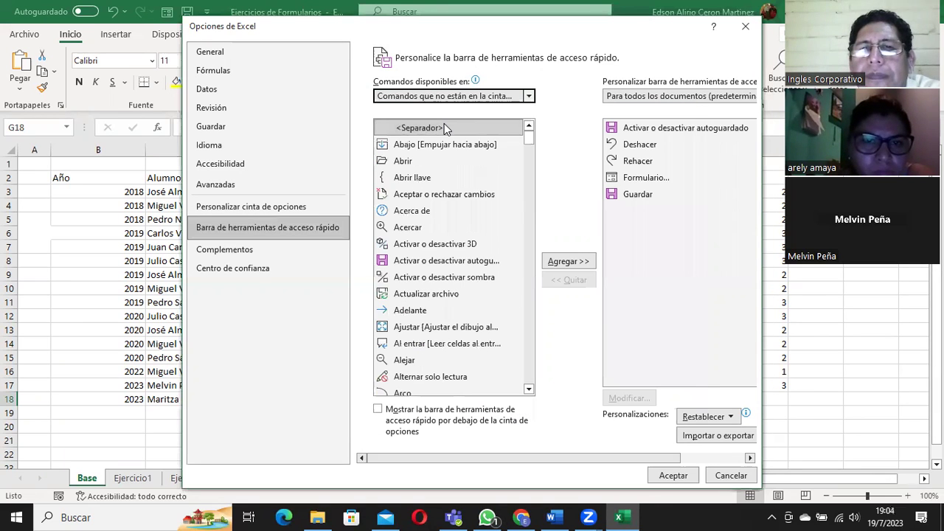
click(420, 211)
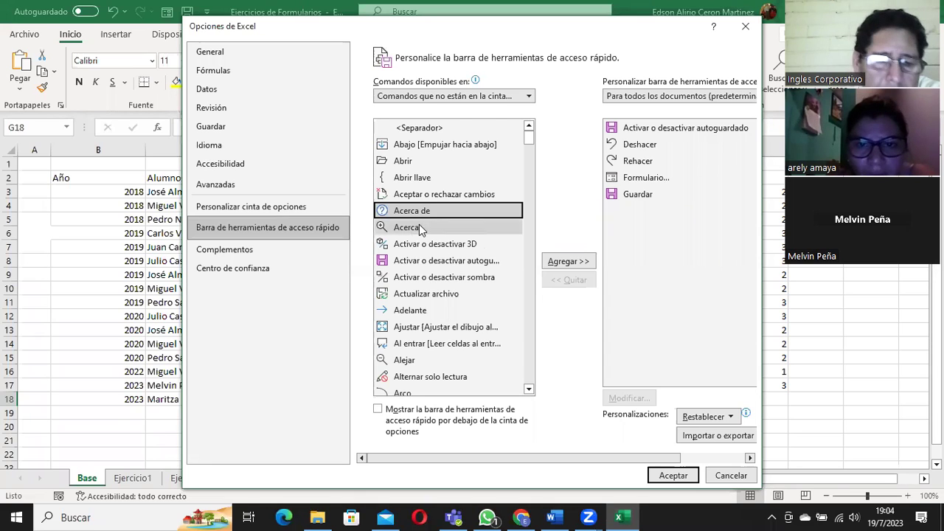
Jump to the F commands and scroll down the list toward Formulario
key(f)
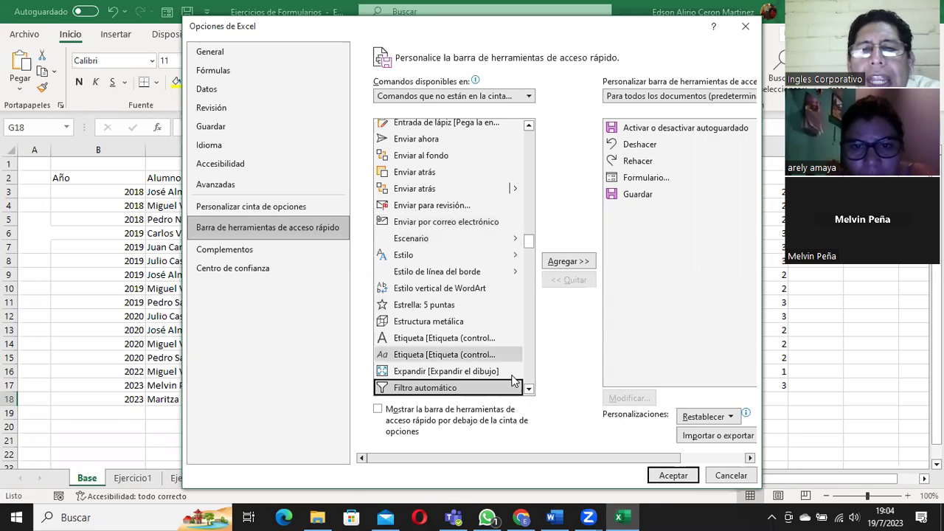
click(528, 389)
click(528, 389)
click(528, 388)
click(529, 389)
click(528, 389)
click(528, 389)
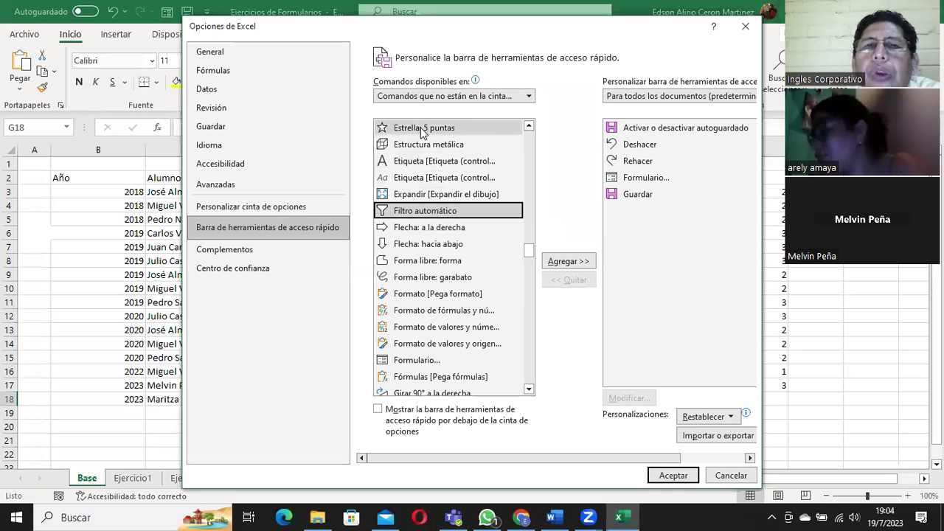
Restart from the top of the command list and scroll down again to Formulario
drag(530, 250, 476, 128)
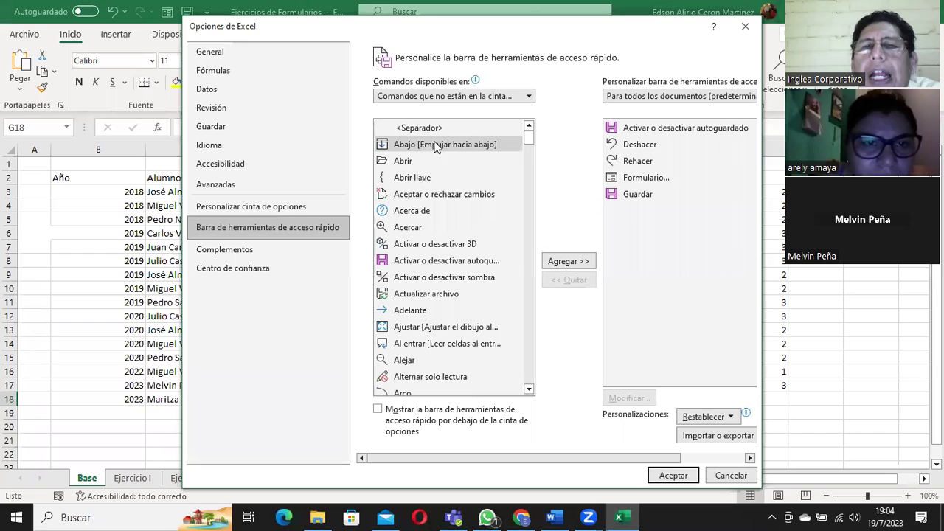
click(426, 146)
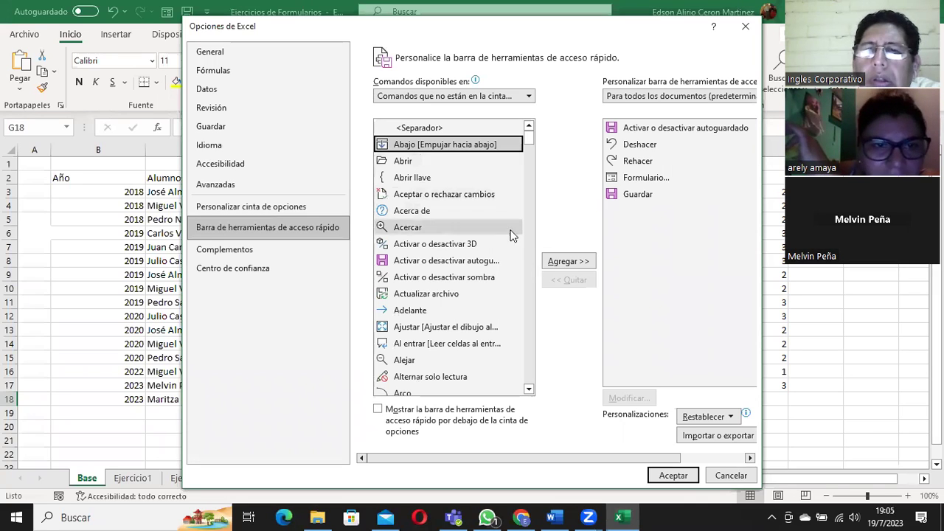
click(531, 391)
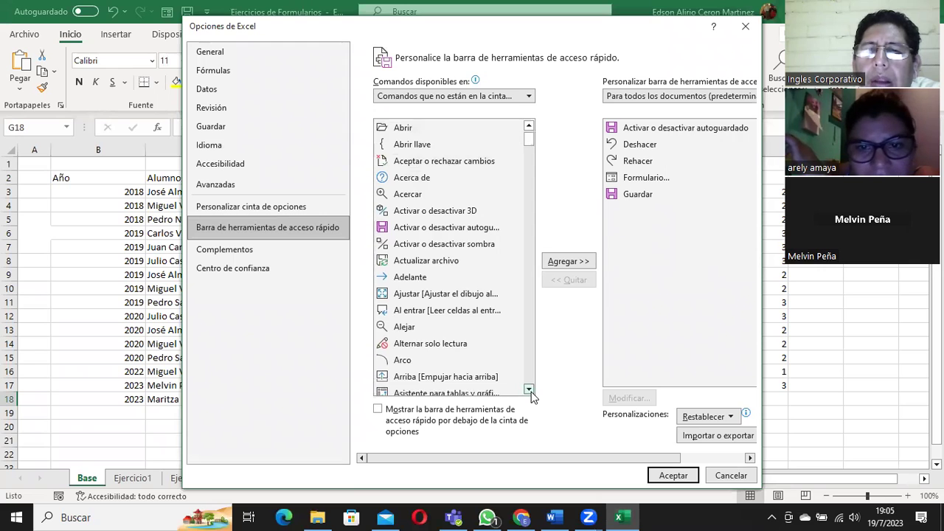
click(436, 230)
key(f)
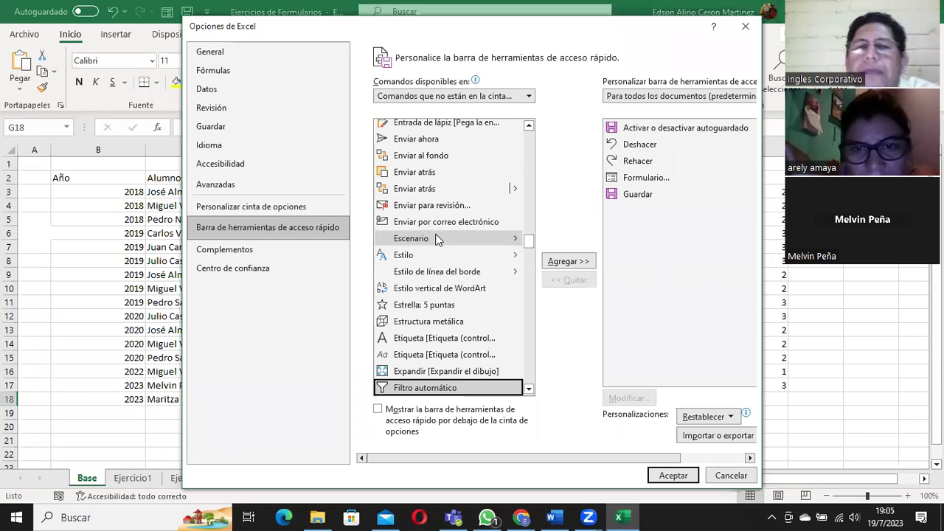
click(529, 389)
scroll(528, 388, down, 4)
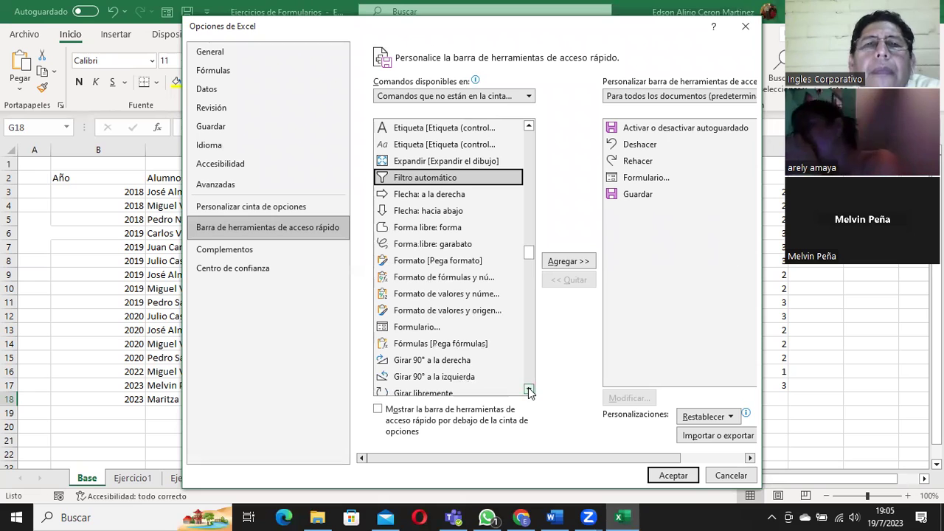
click(528, 390)
click(528, 389)
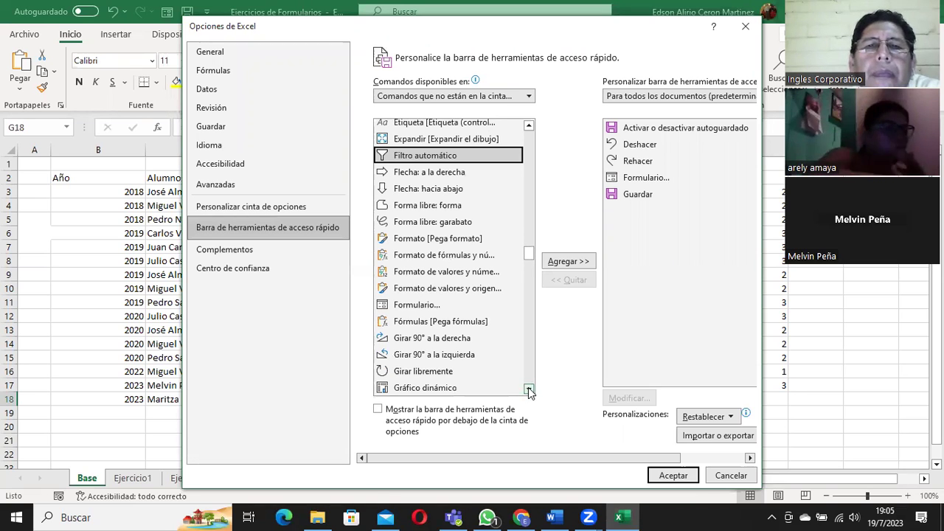
click(528, 390)
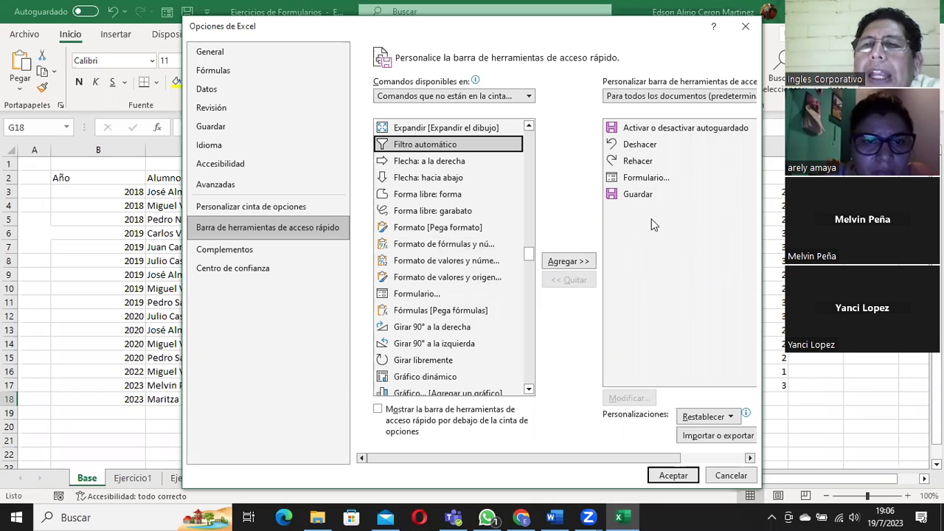
click(643, 178)
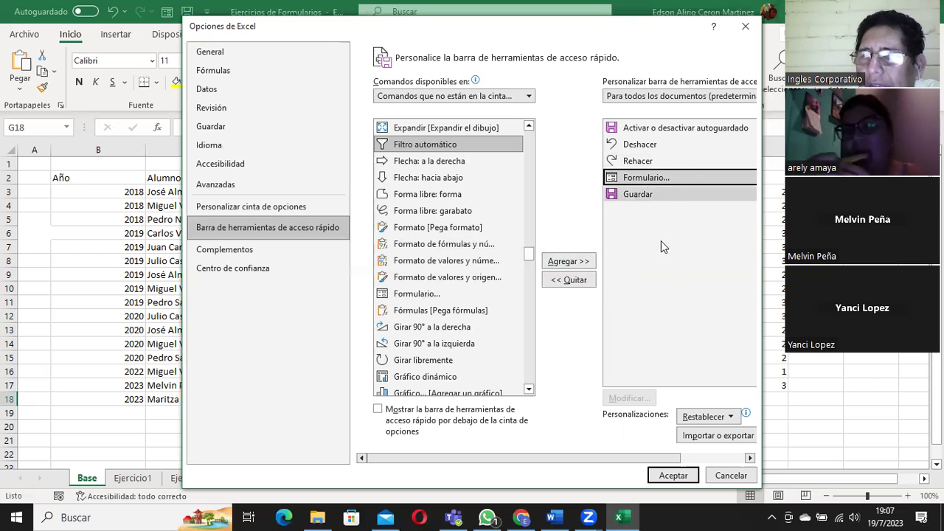
Accept Excel Options with Aceptar, keeping Formulario on the Quick Access Toolbar
click(673, 477)
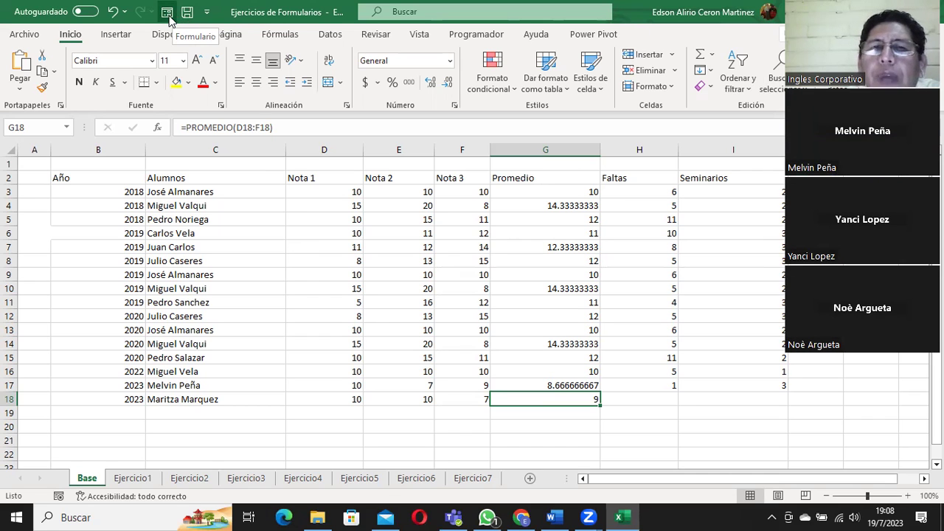
Zoom the sheet to 130% and open the Formulario data form on record 1 of 16
click(169, 17)
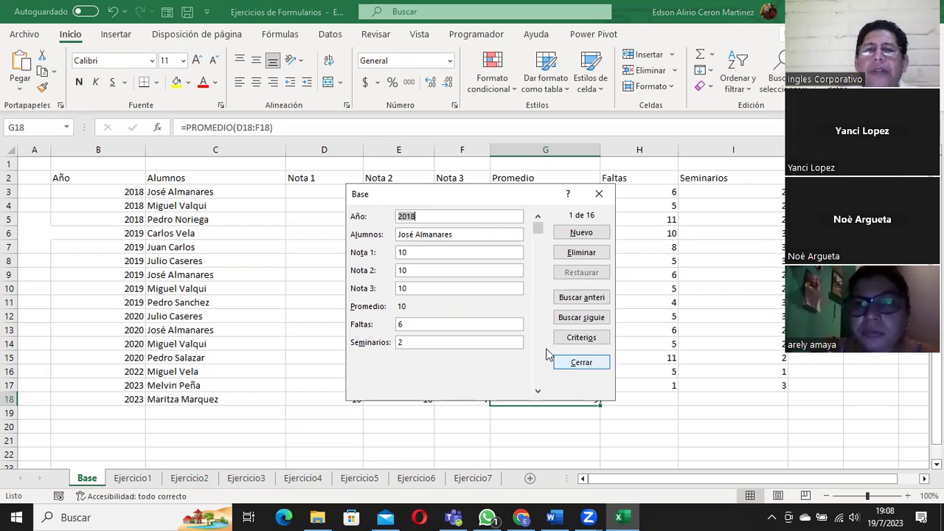
click(571, 369)
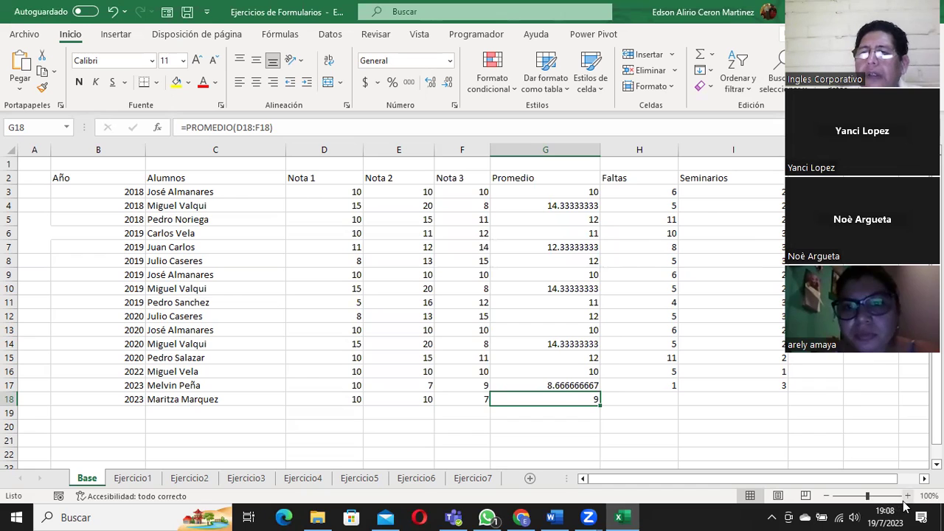
click(907, 497)
click(907, 496)
click(907, 497)
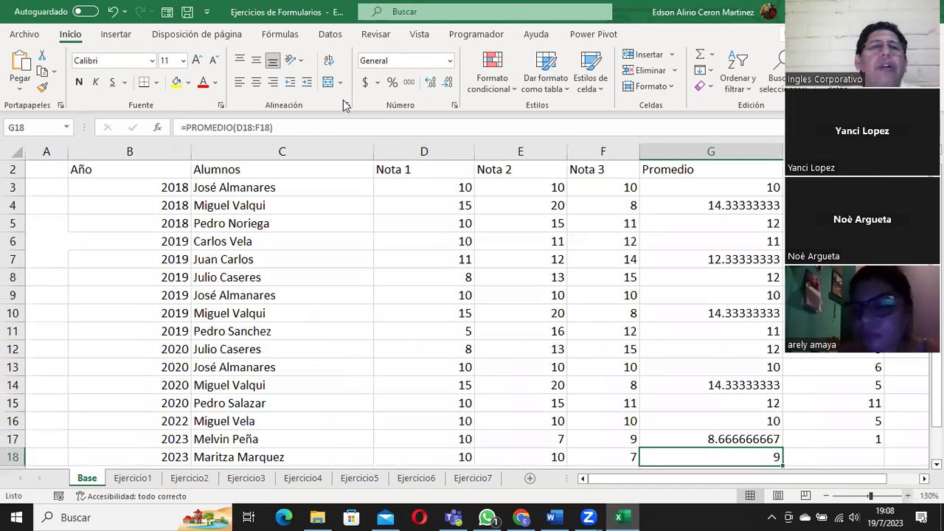
click(167, 14)
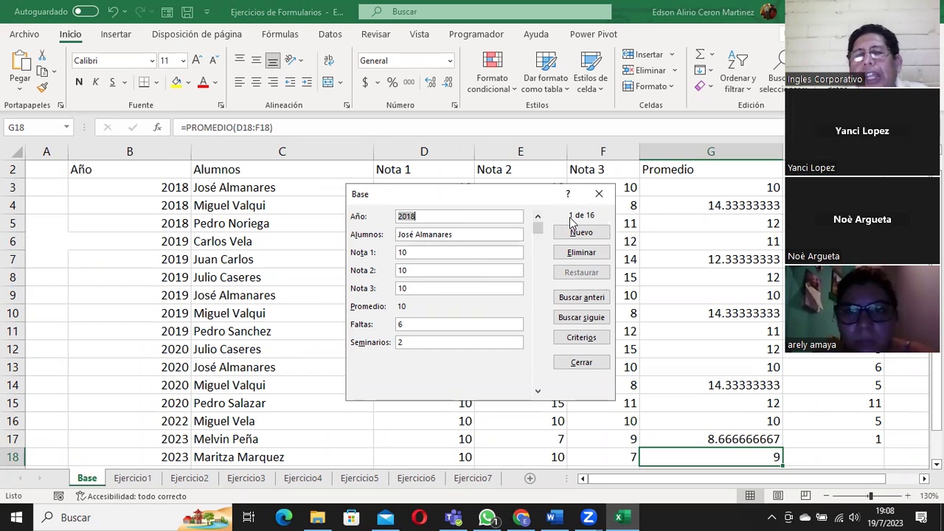
Drag the form's scrollbar and step back and forward through the first student records
drag(536, 232, 547, 391)
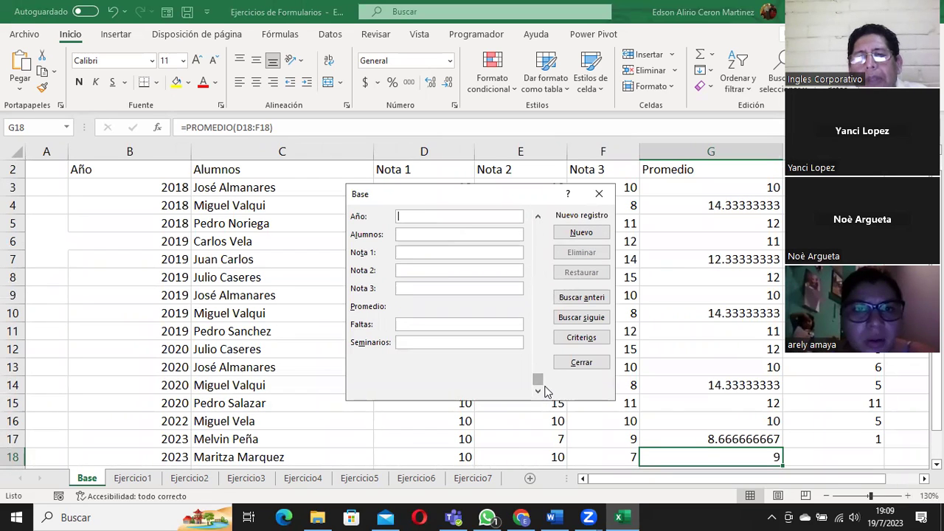
drag(538, 381, 538, 225)
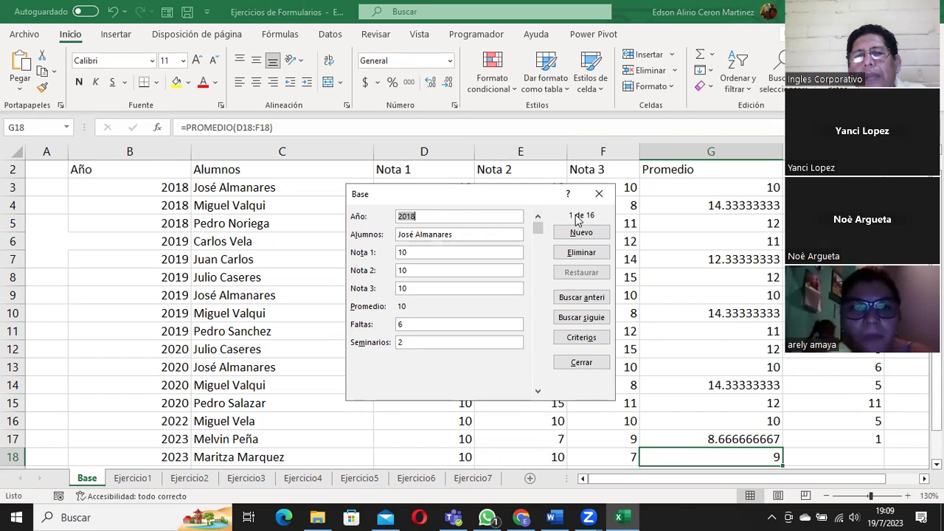
click(587, 299)
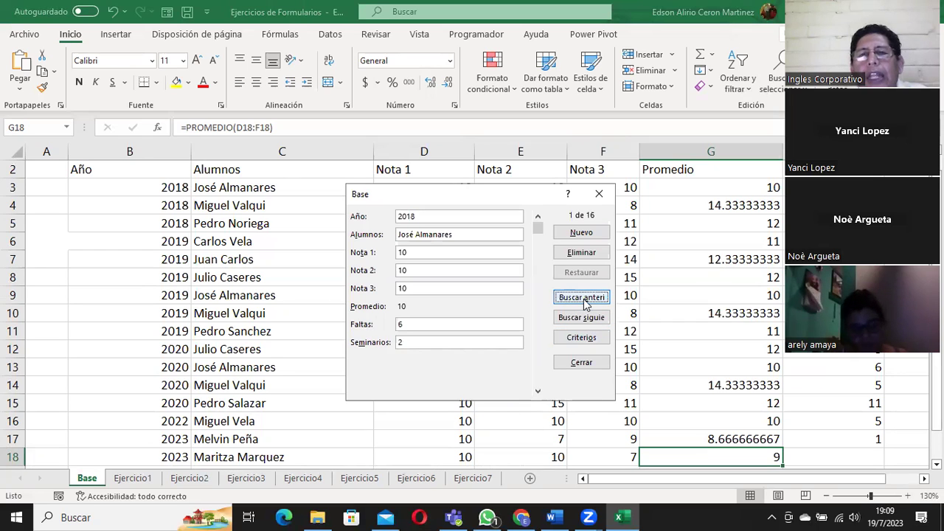
click(583, 318)
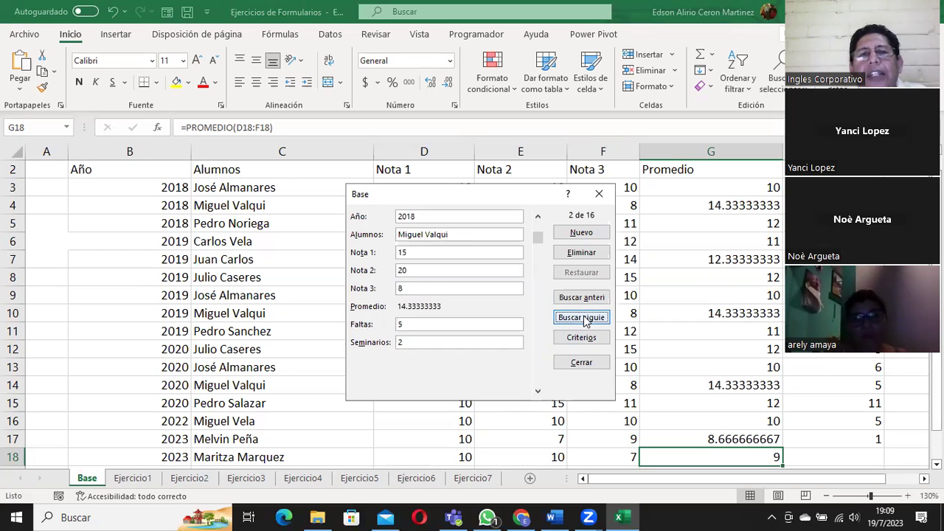
click(583, 318)
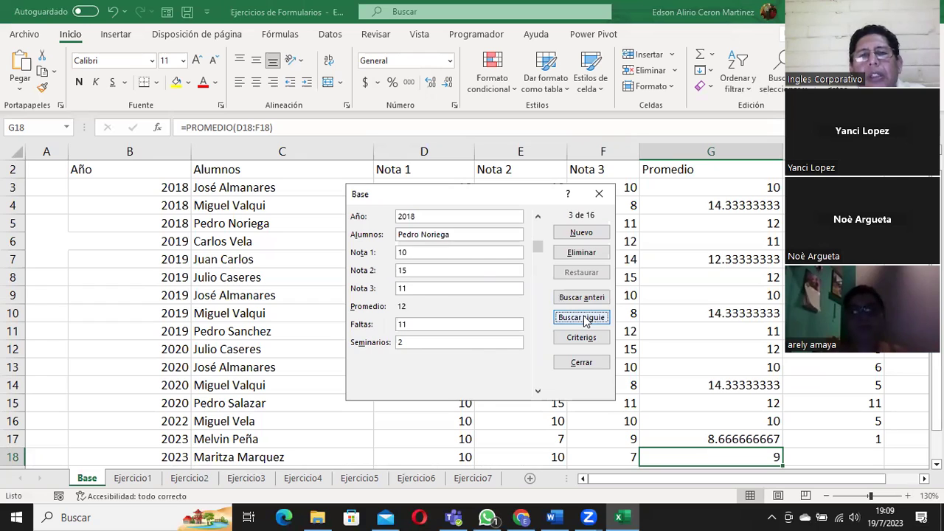
click(583, 319)
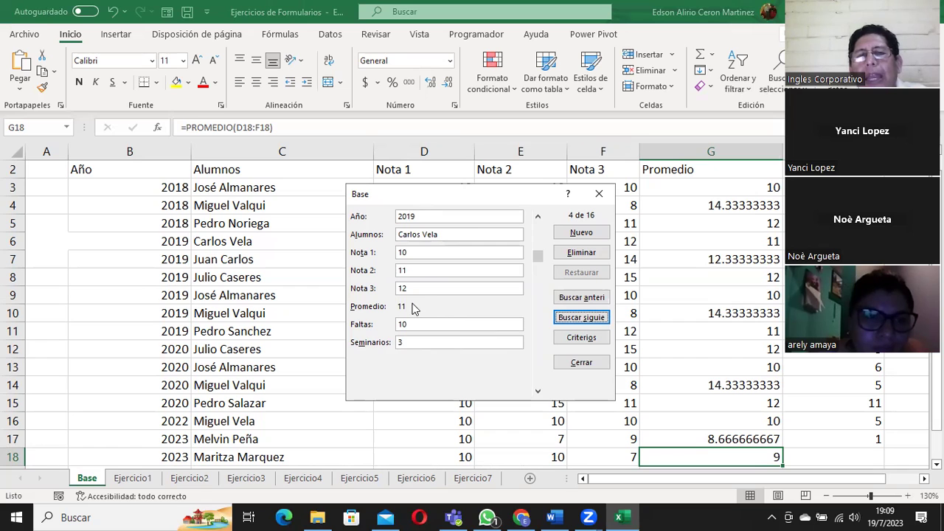
Advance to record 16 of 16, the 2023 student averaging 9, then drag the scrollbar up
click(575, 320)
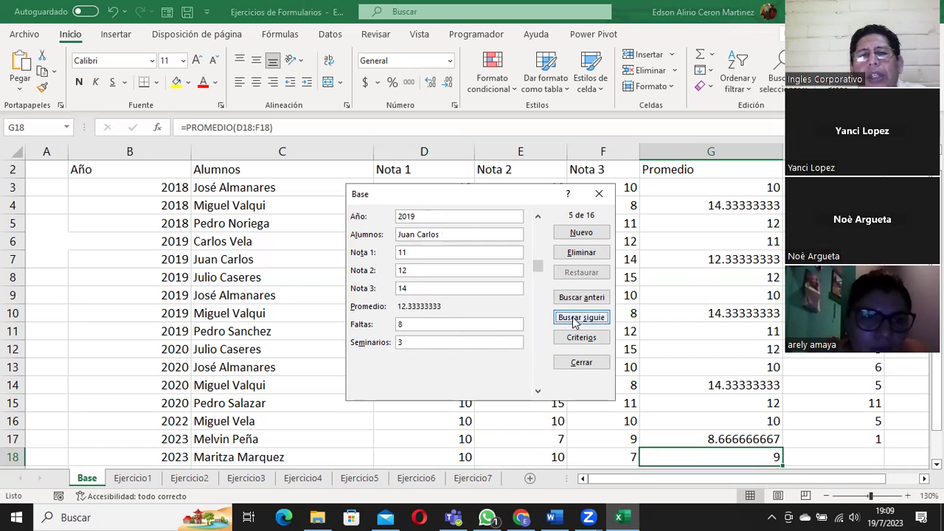
click(574, 319)
click(574, 319)
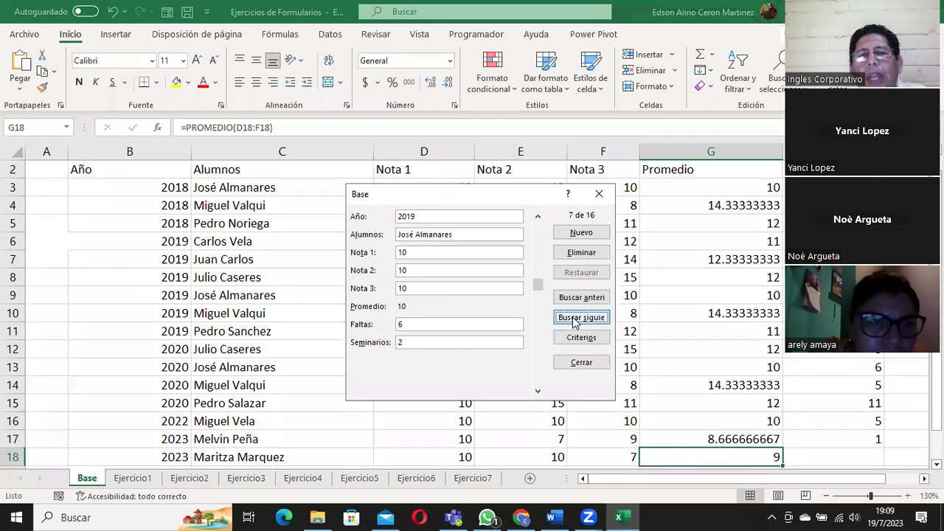
click(575, 320)
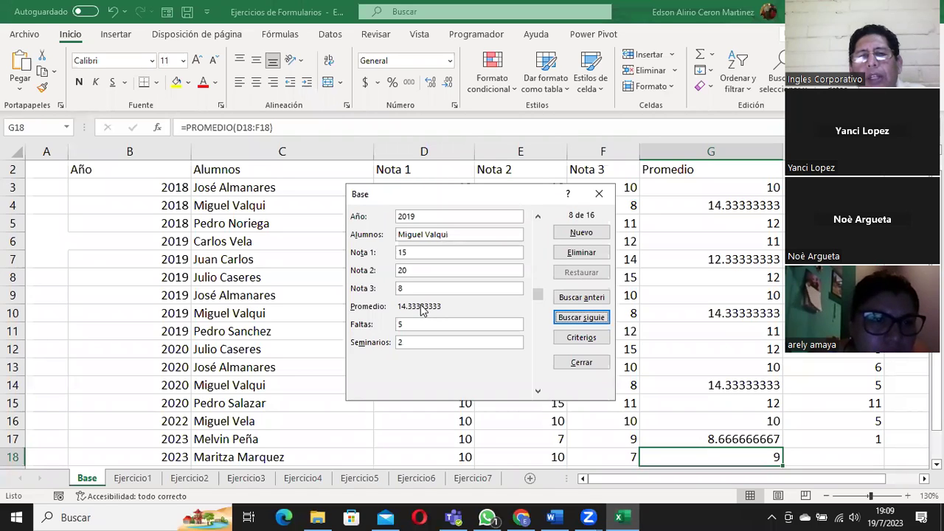
click(575, 320)
click(575, 319)
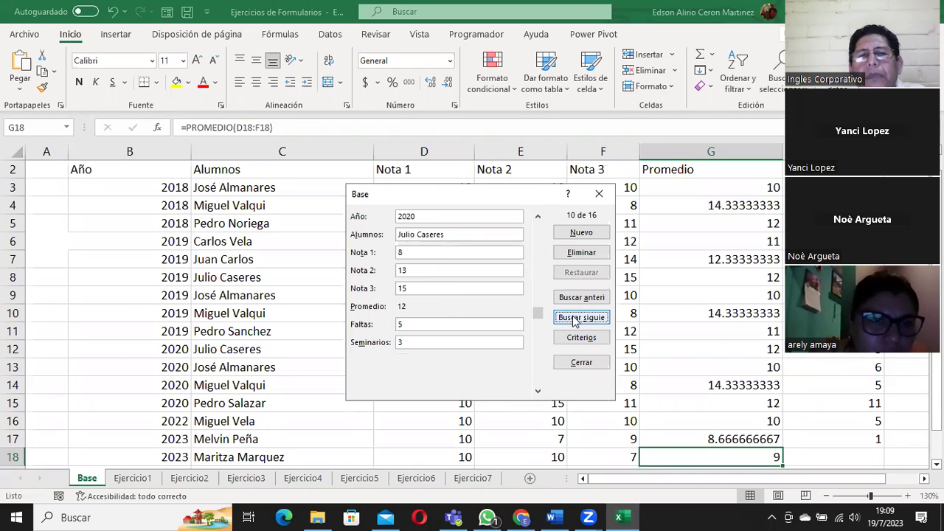
click(575, 319)
click(575, 320)
click(575, 320)
click(575, 320)
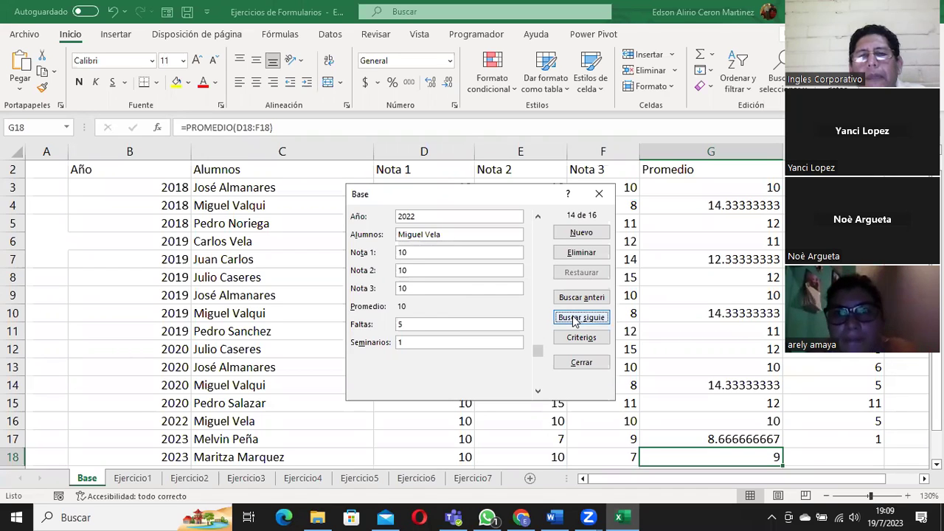
click(575, 319)
click(575, 319)
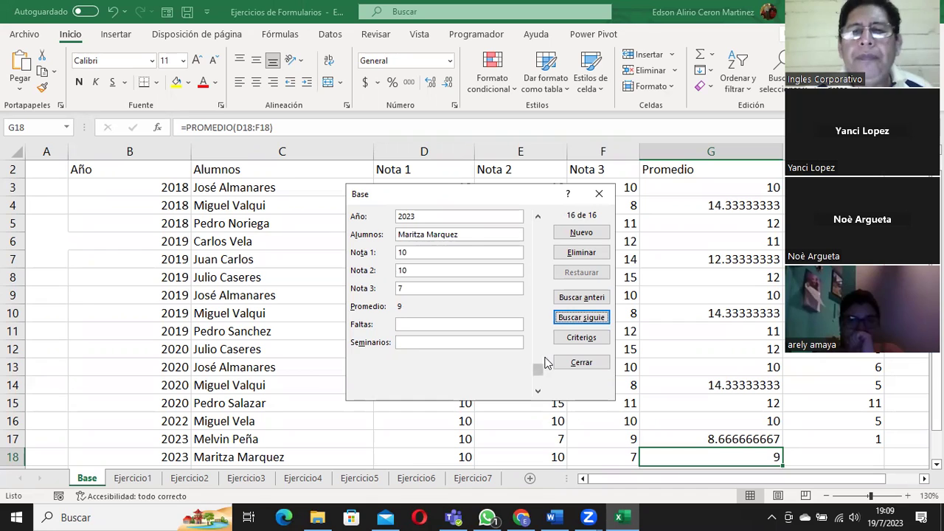
drag(538, 372, 539, 198)
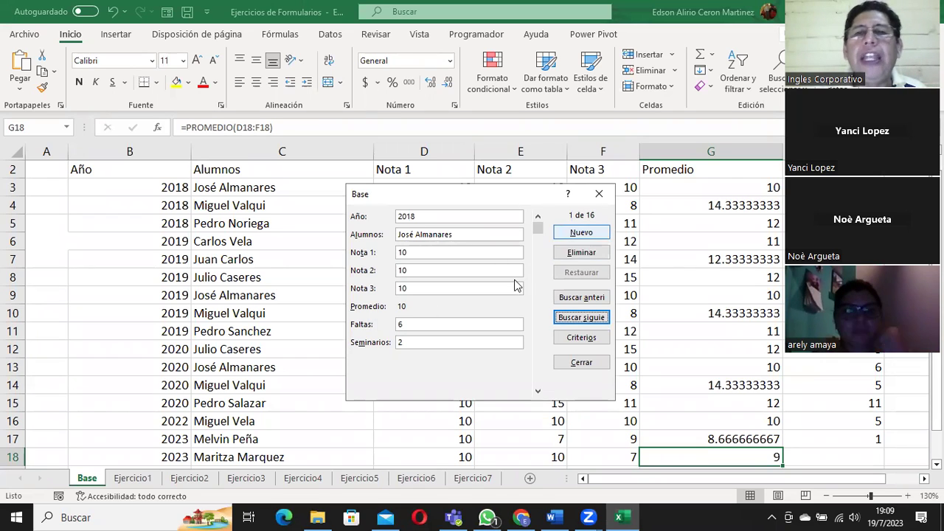
Place the caret in the Año field of record 1, the 2018 student
click(440, 215)
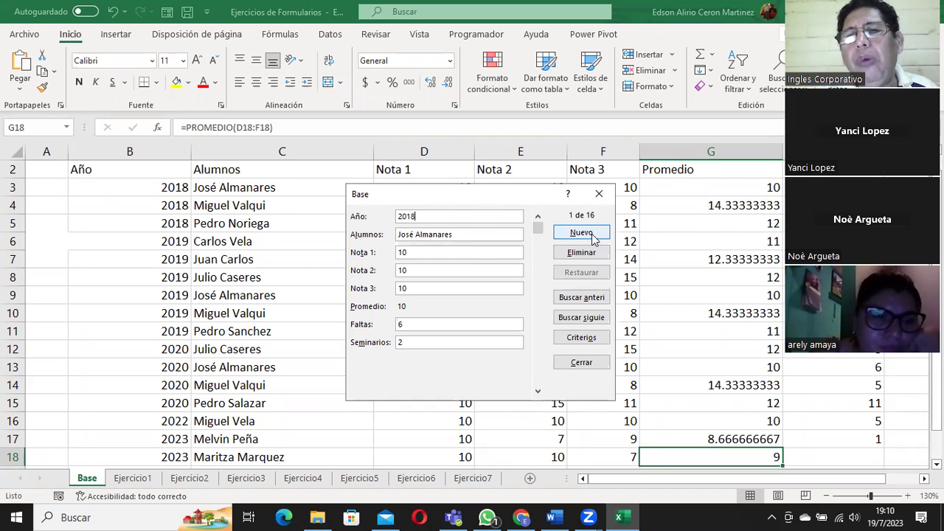
click(437, 213)
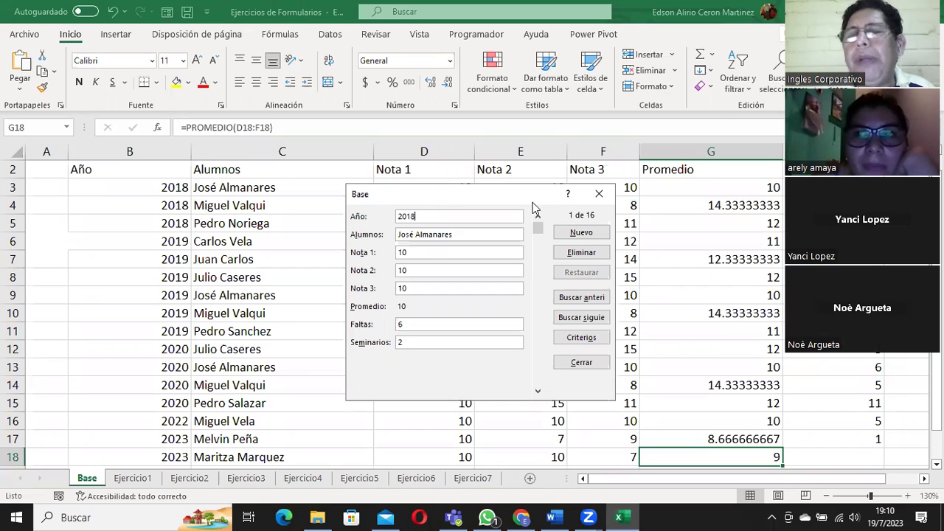
click(591, 362)
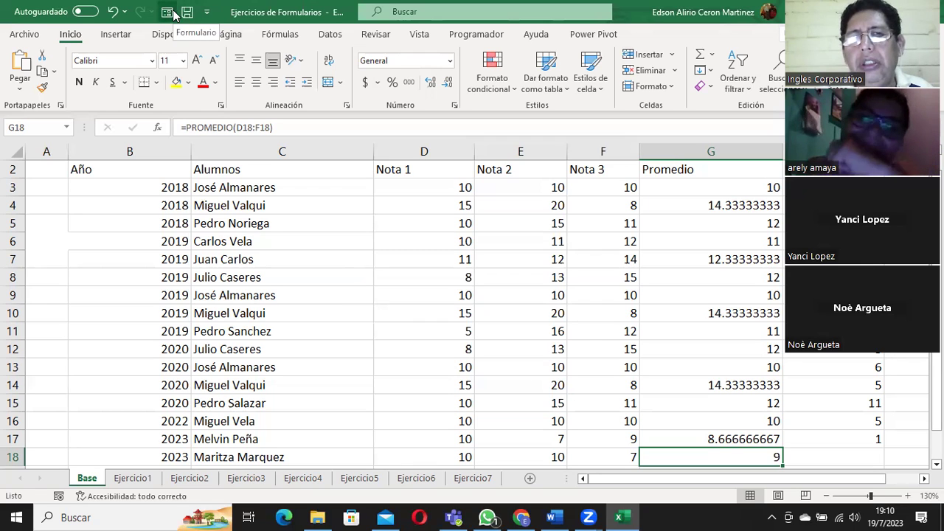
click(173, 13)
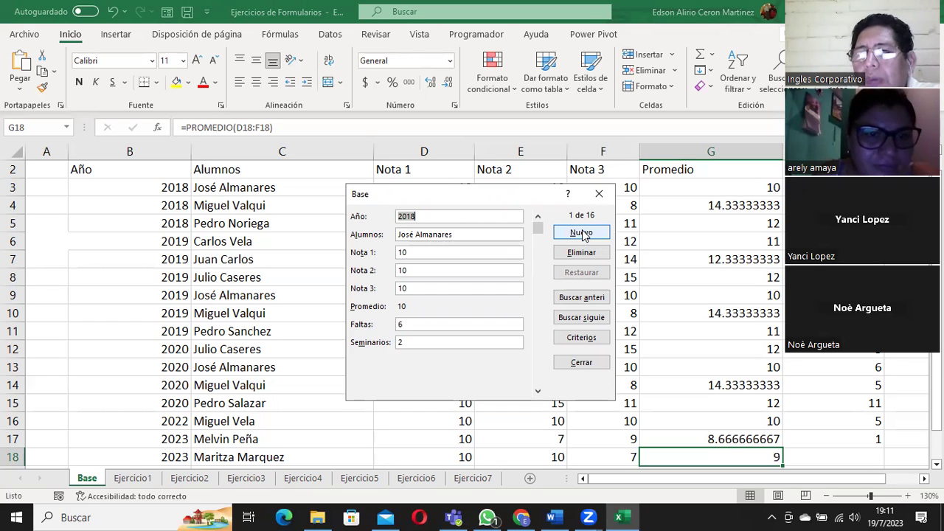
Drag the Base data form's title bar upward over the sheet
drag(537, 194, 534, 126)
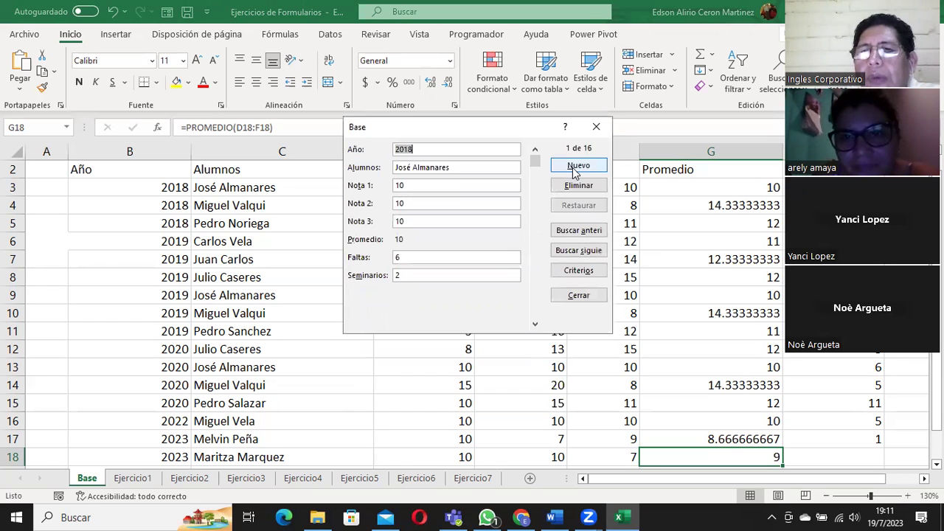
Use Nuevo to add year 2023, the student's name, grades 10, 10, 8, 1 absence, 3 seminars
click(577, 168)
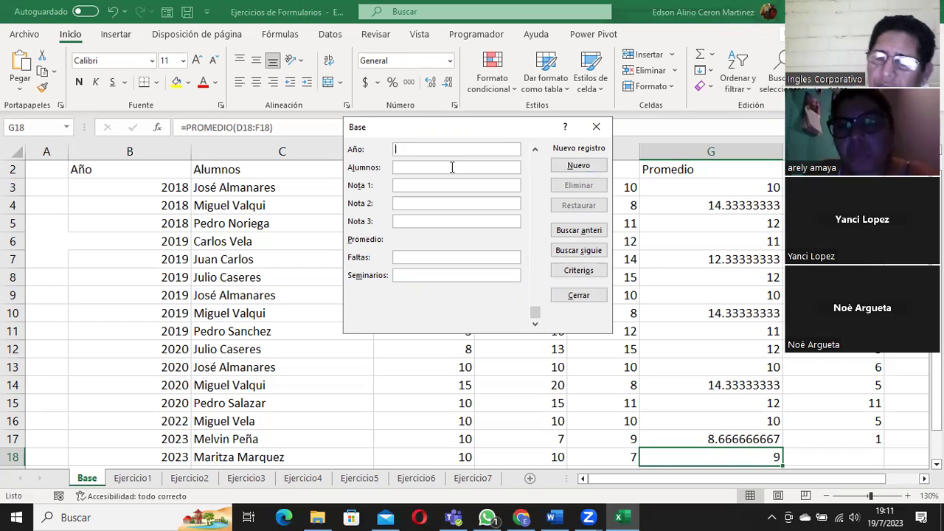
text(2023)
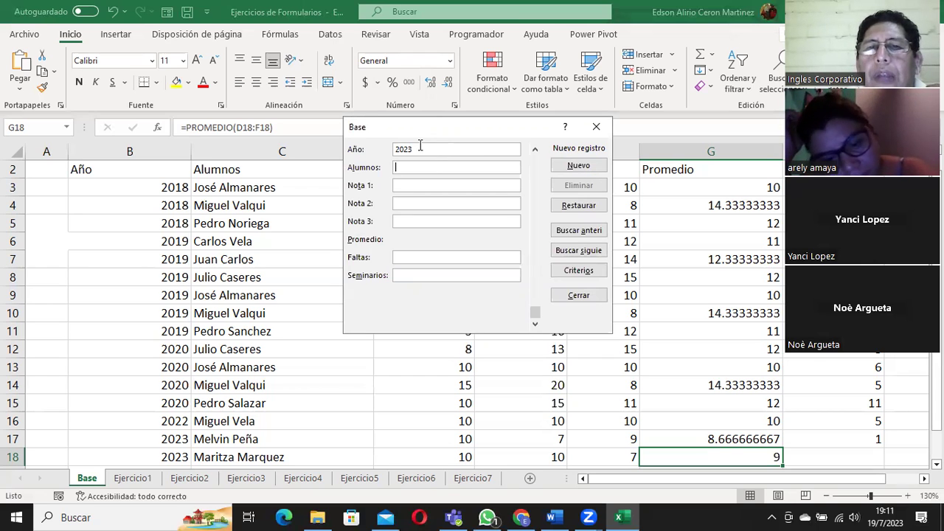
click(409, 167)
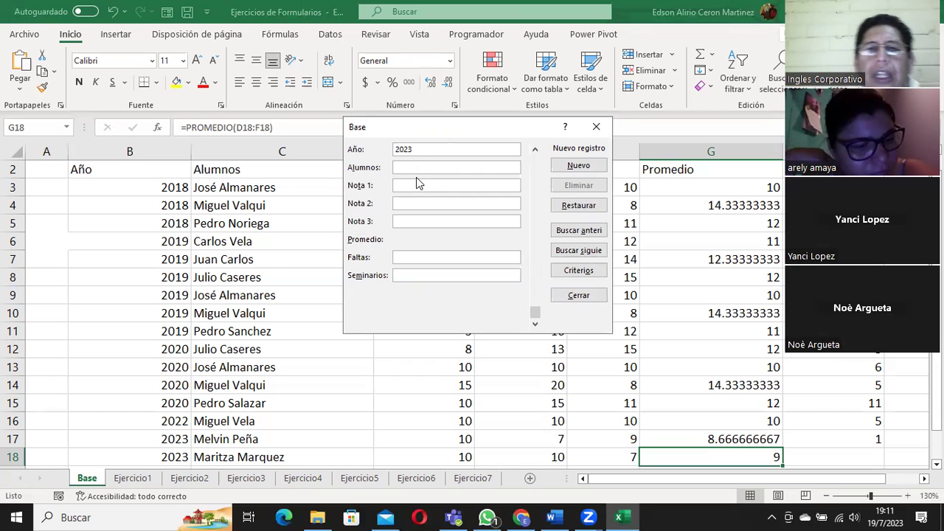
text(Moe)
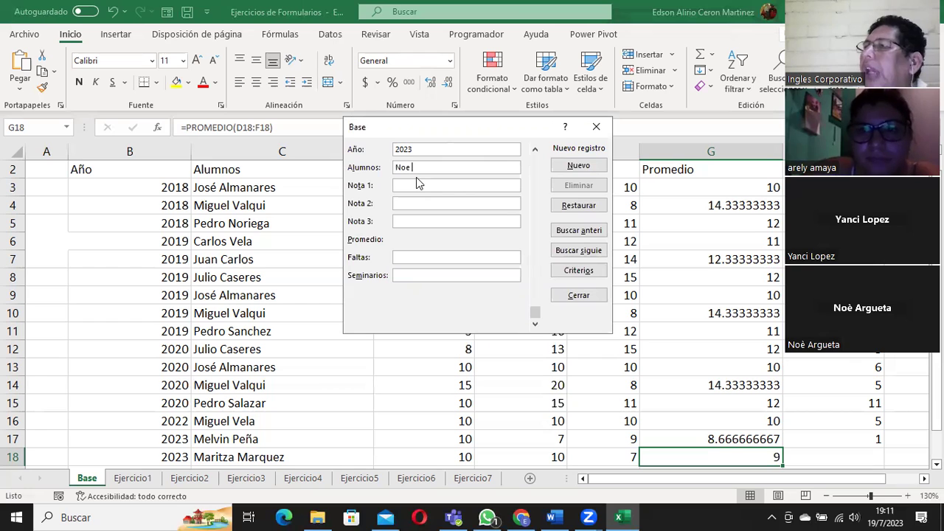
text(ARg)
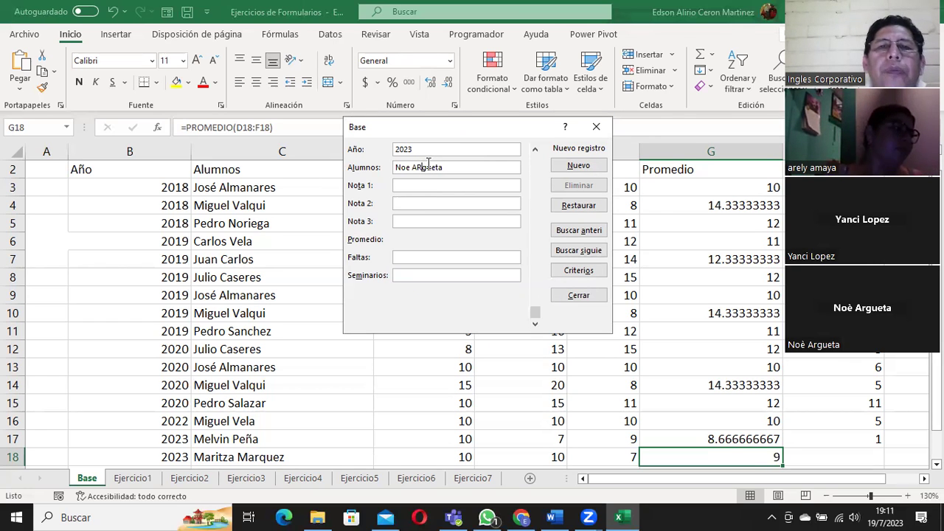
text(r)
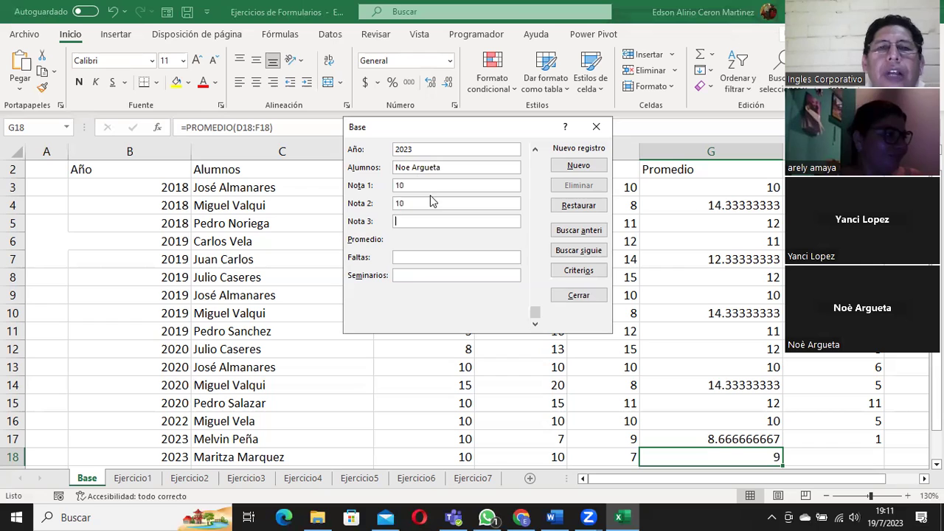
text(8)
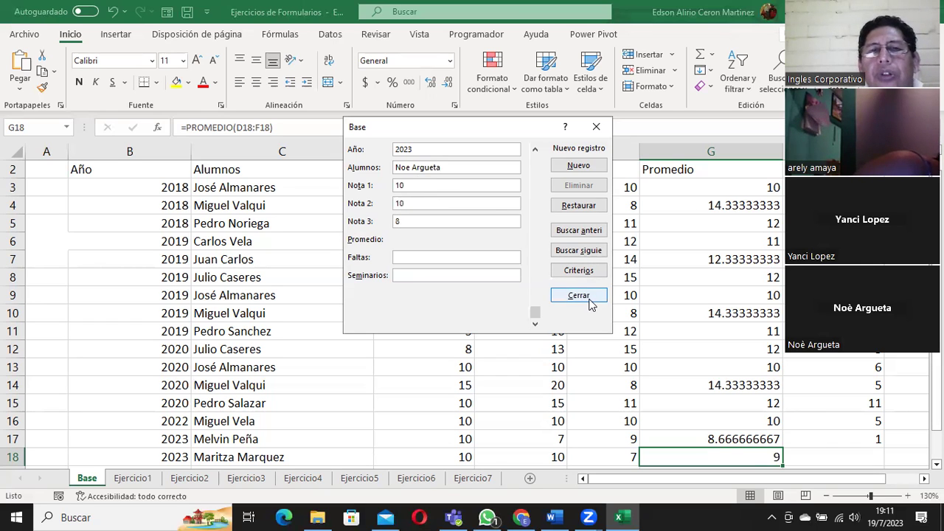
click(495, 260)
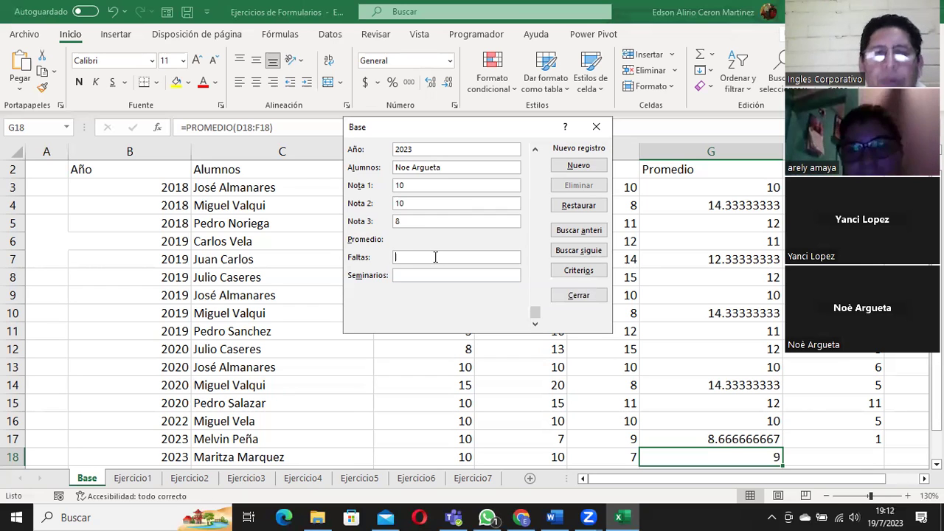
text(1)
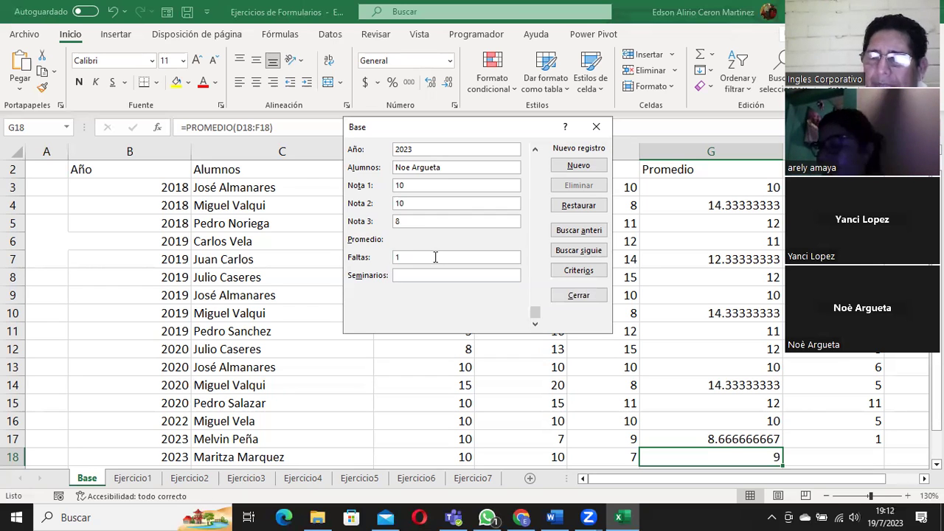
text(3)
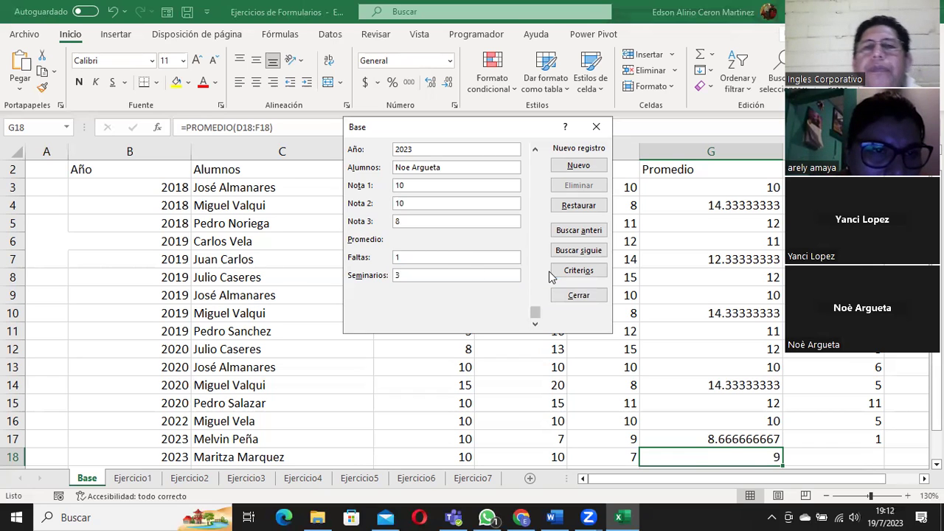
click(580, 170)
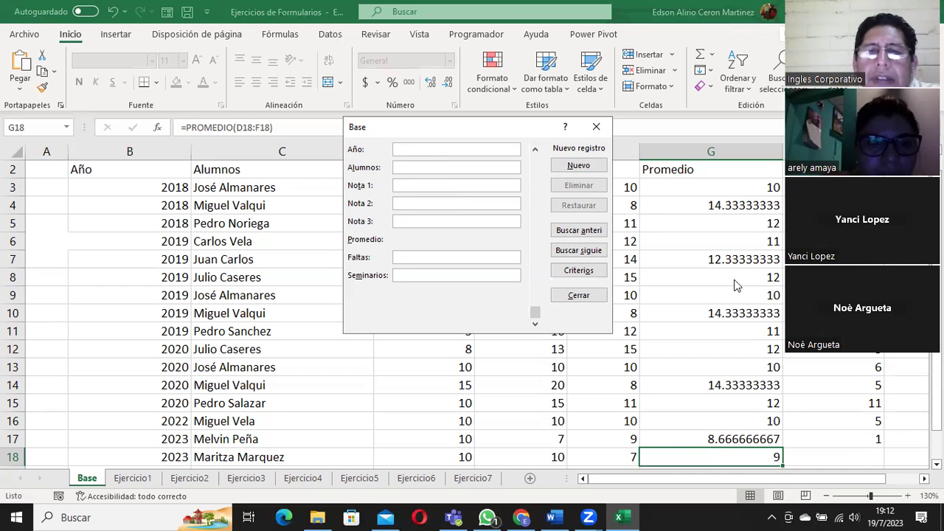
Close the data form and scroll down and right to check row 19's 9.333333333 average
click(596, 126)
scroll(729, 166, down, 4)
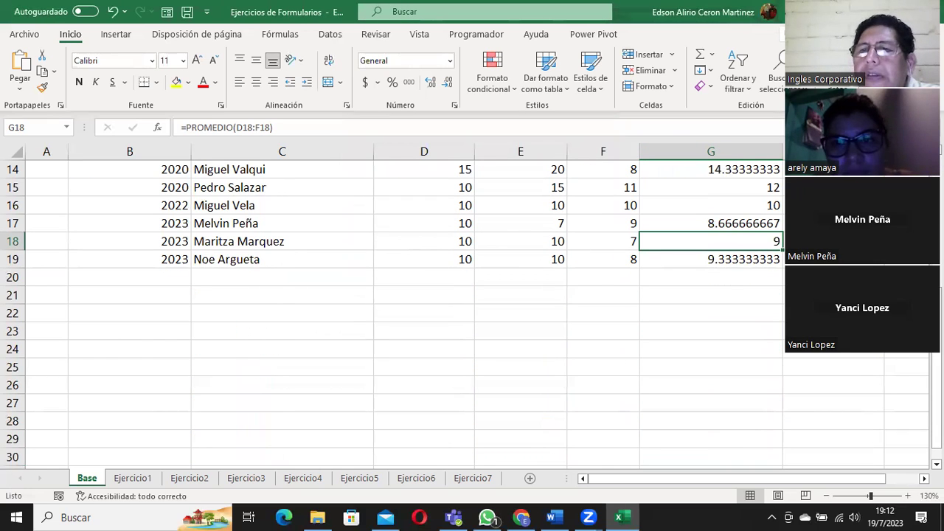
click(924, 478)
click(925, 478)
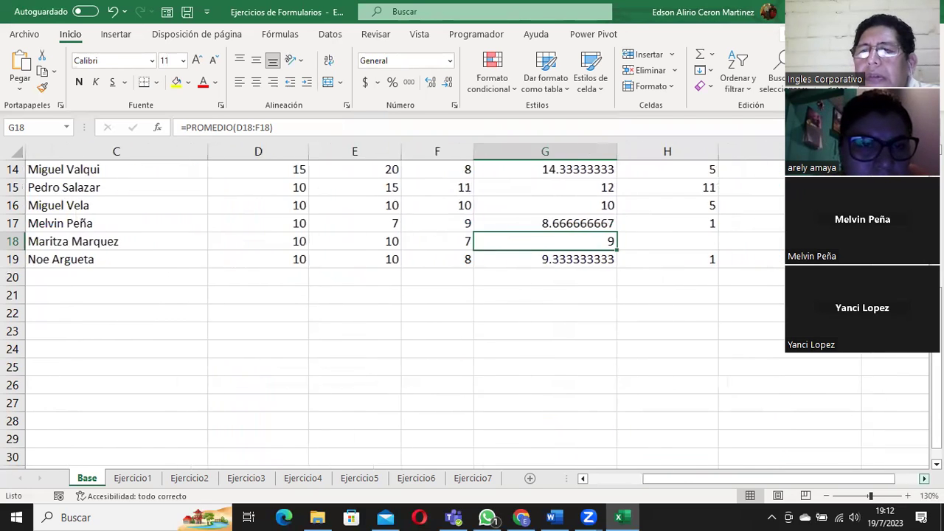
click(925, 478)
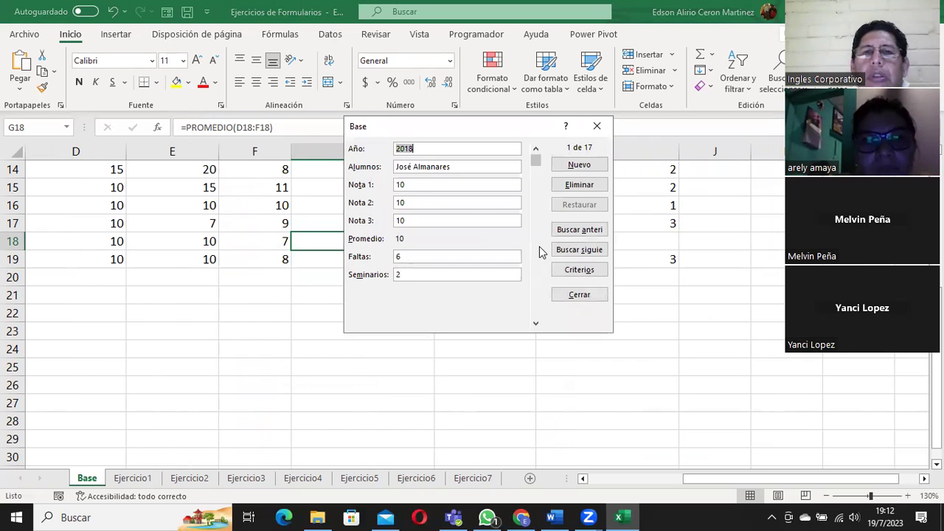
Close the 17-record data form and bring up the Quick Access Toolbar customization menu
click(584, 296)
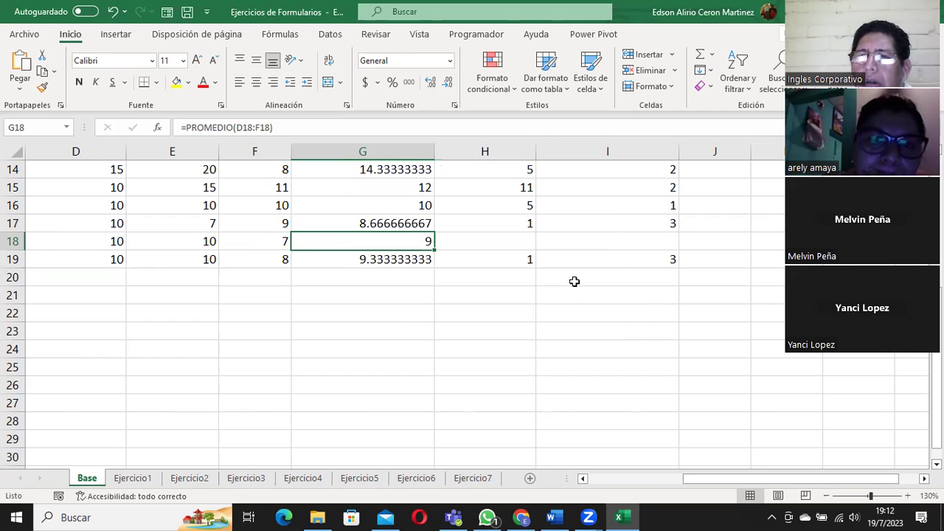
click(168, 14)
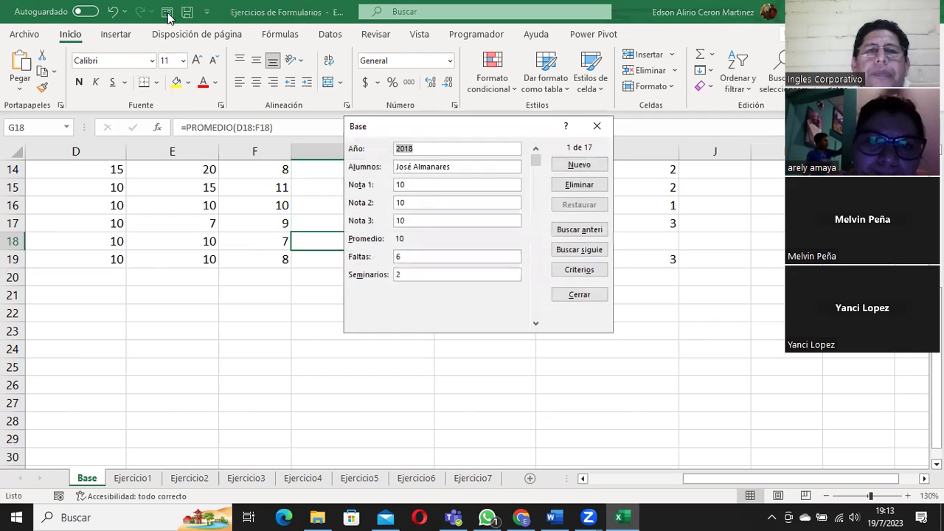
click(579, 295)
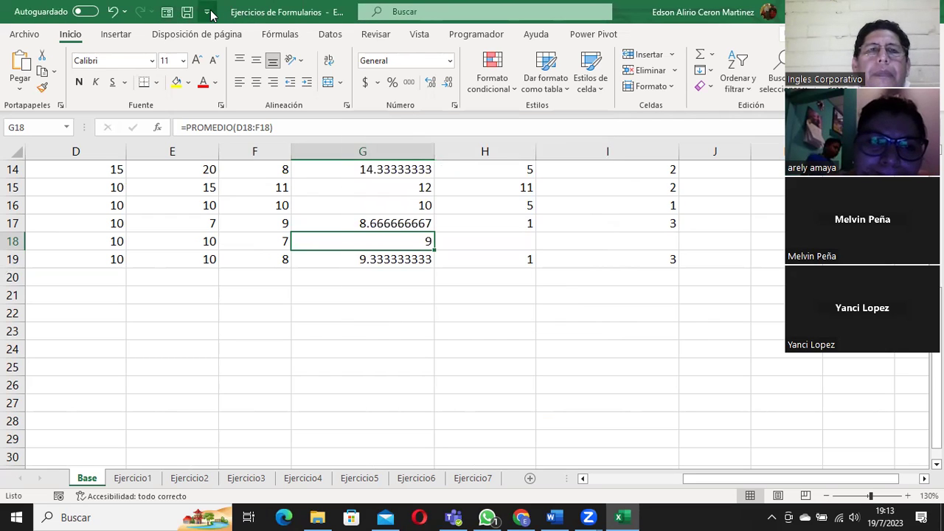
click(209, 12)
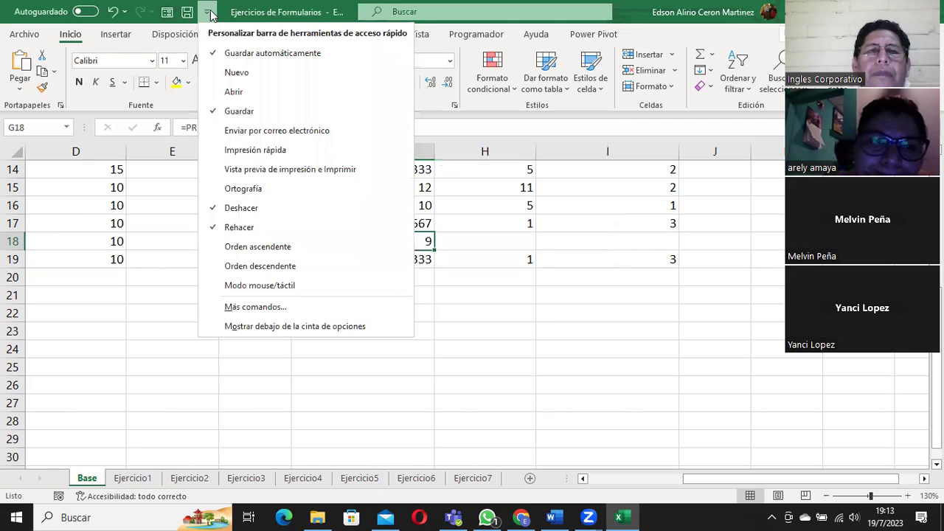
In Excel Options, list commands from 'Comandos que no están en la cinta de opciones'
click(270, 316)
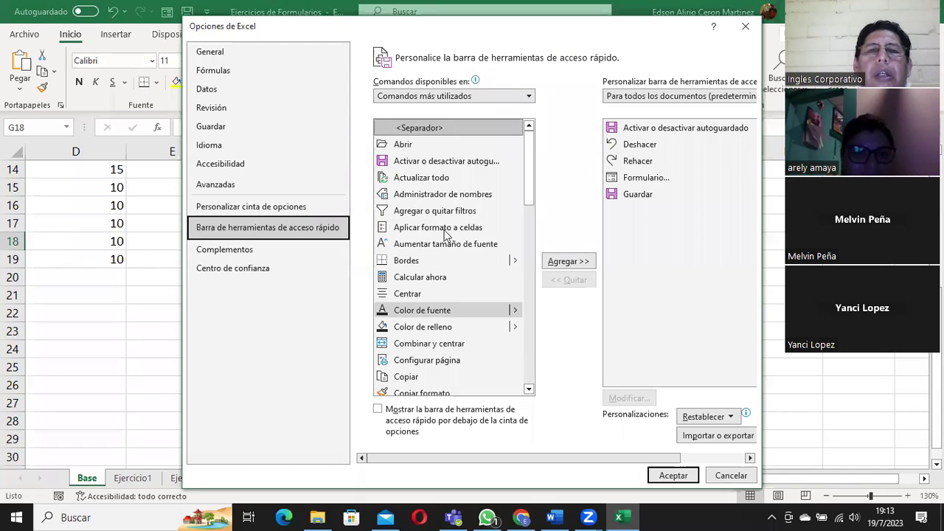
click(434, 98)
click(432, 123)
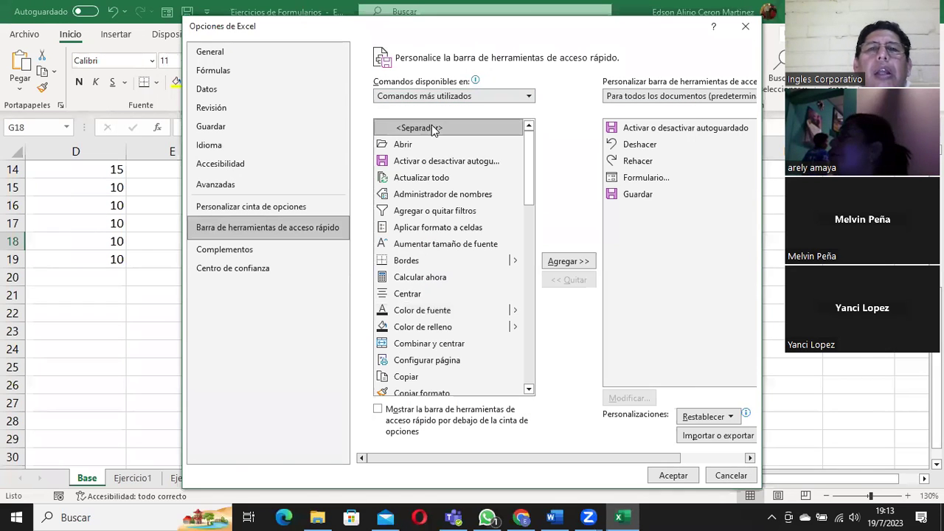
Jump to the F commands and select Formulario... in the list
click(417, 240)
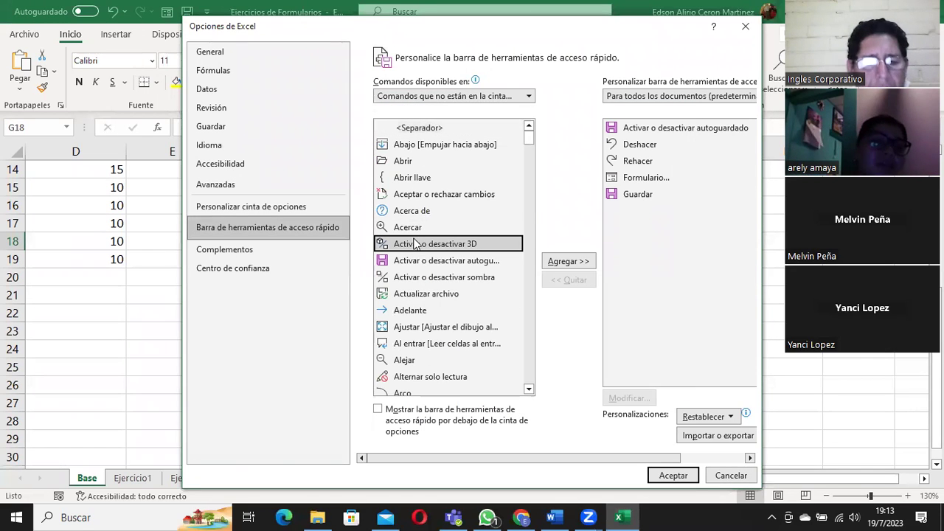
key(f)
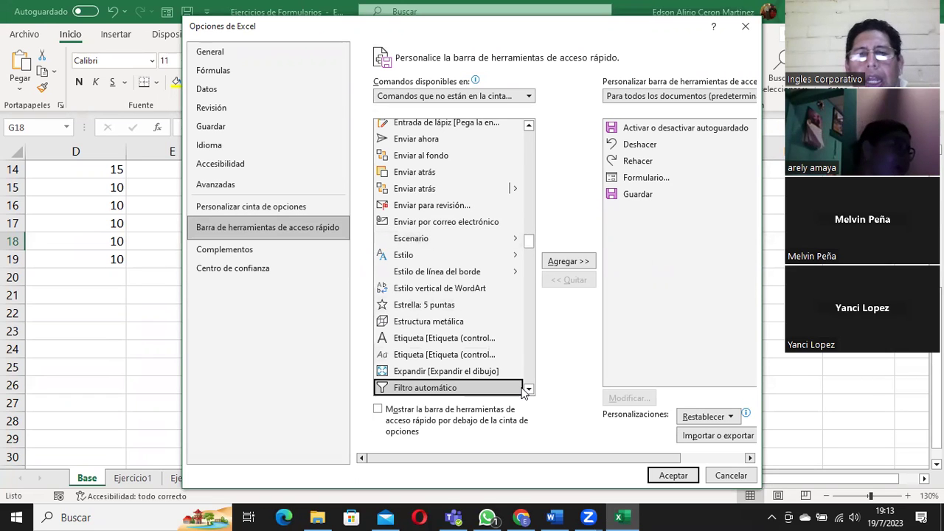
click(532, 390)
click(532, 391)
click(531, 391)
click(531, 391)
click(532, 392)
click(531, 391)
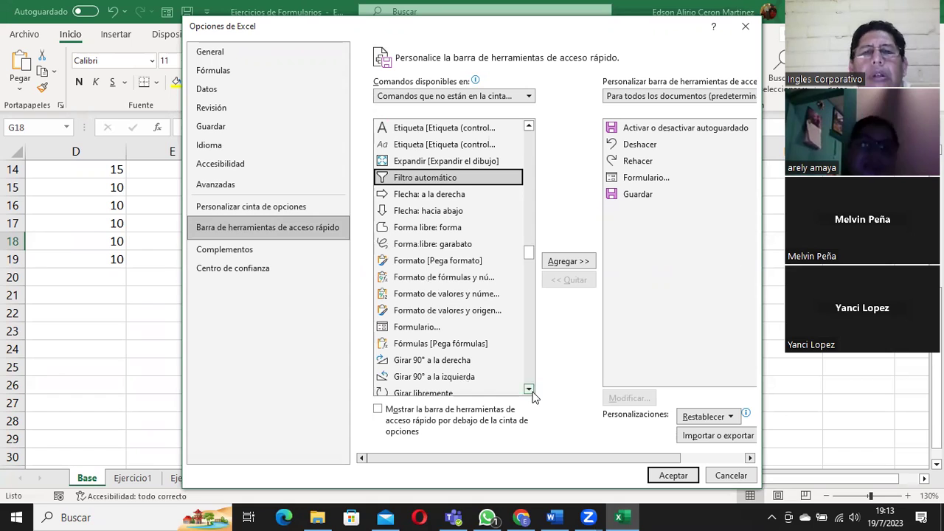
click(443, 326)
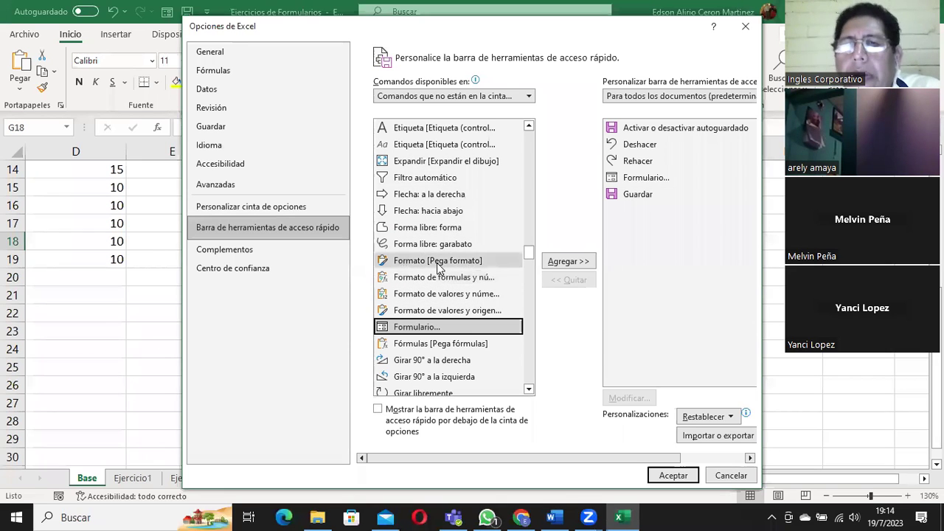
click(529, 98)
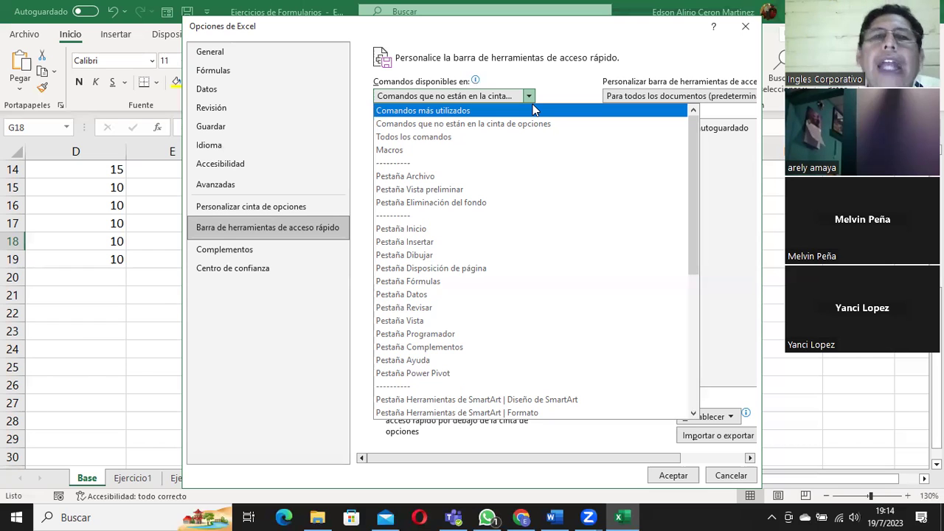
click(528, 92)
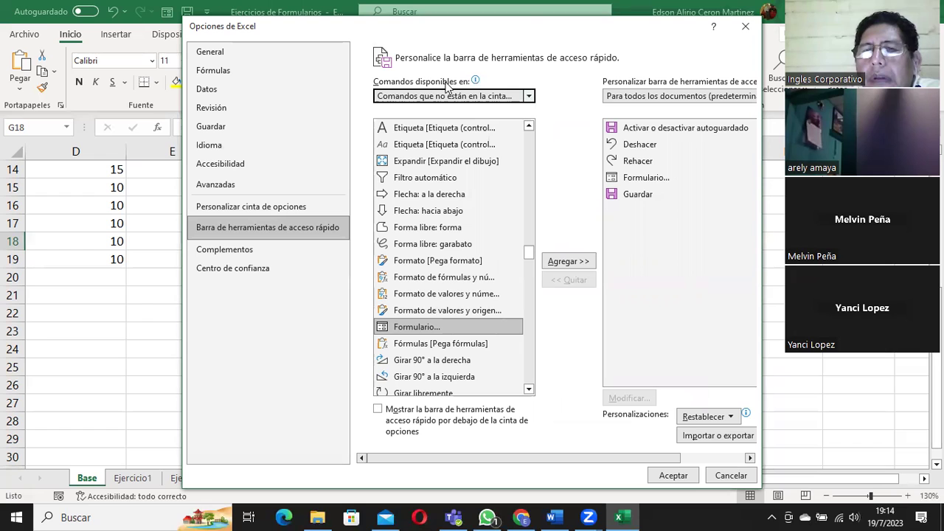
click(530, 96)
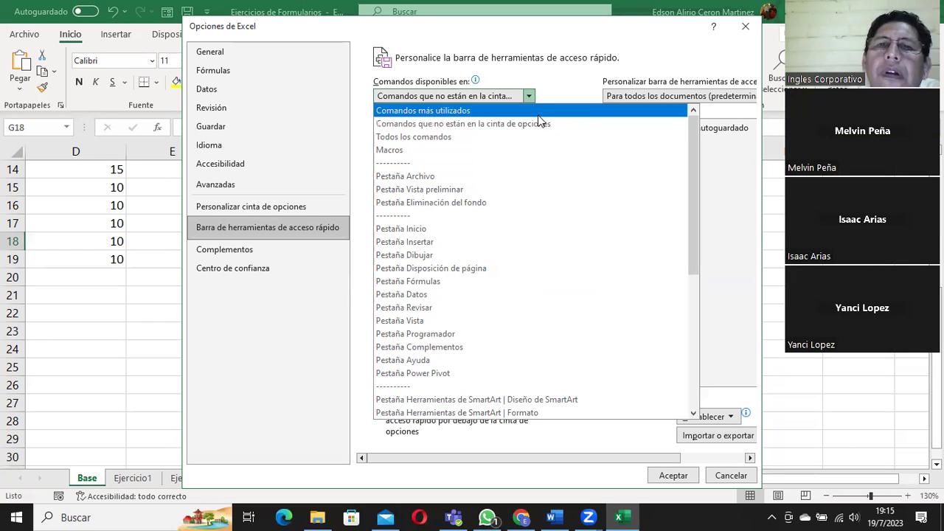
click(540, 127)
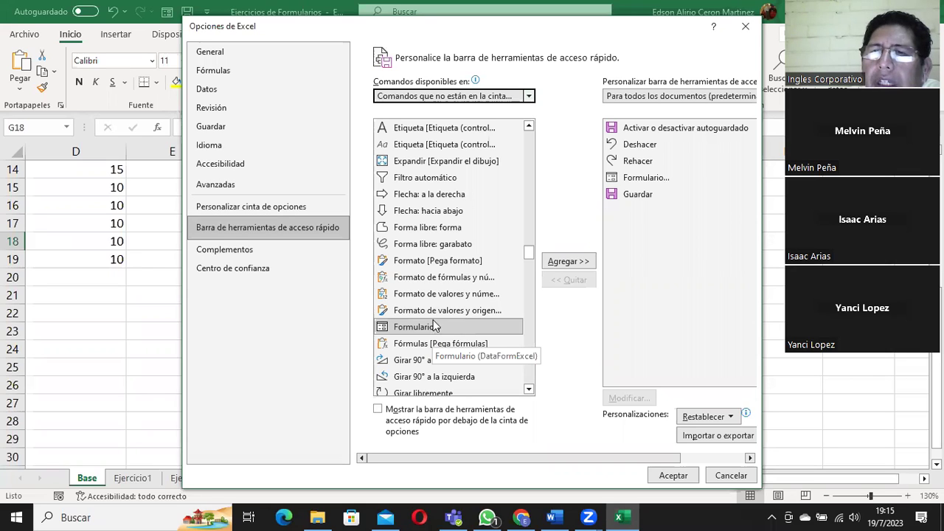
click(430, 327)
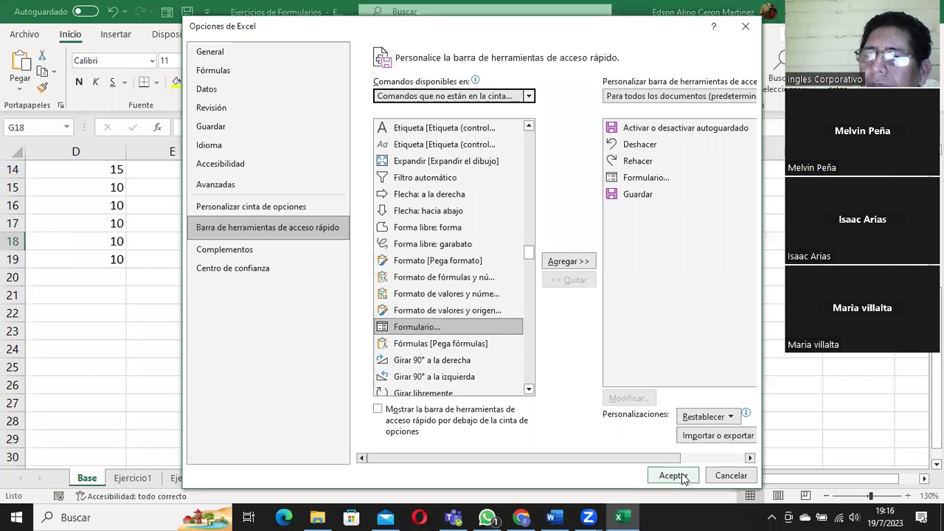
Cancel the Opciones de Excel dialog without saving changes
click(732, 476)
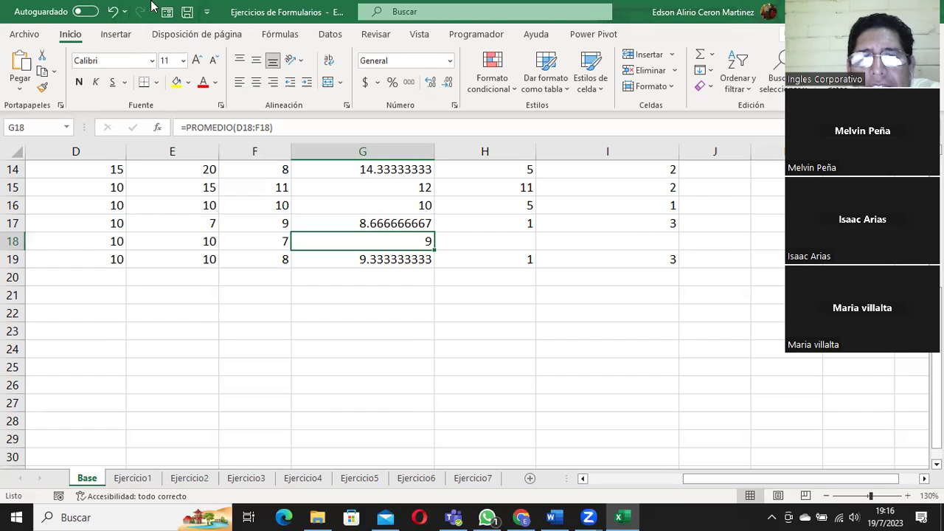
click(208, 12)
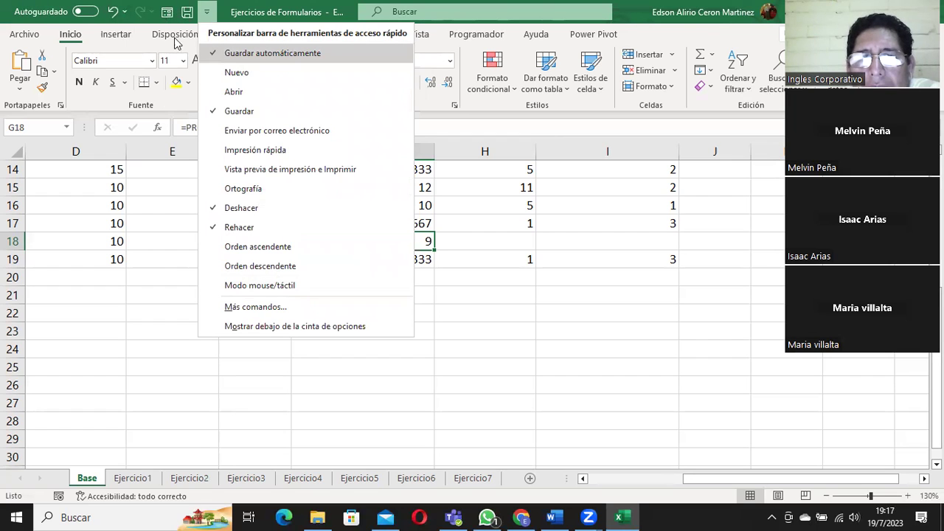
click(157, 284)
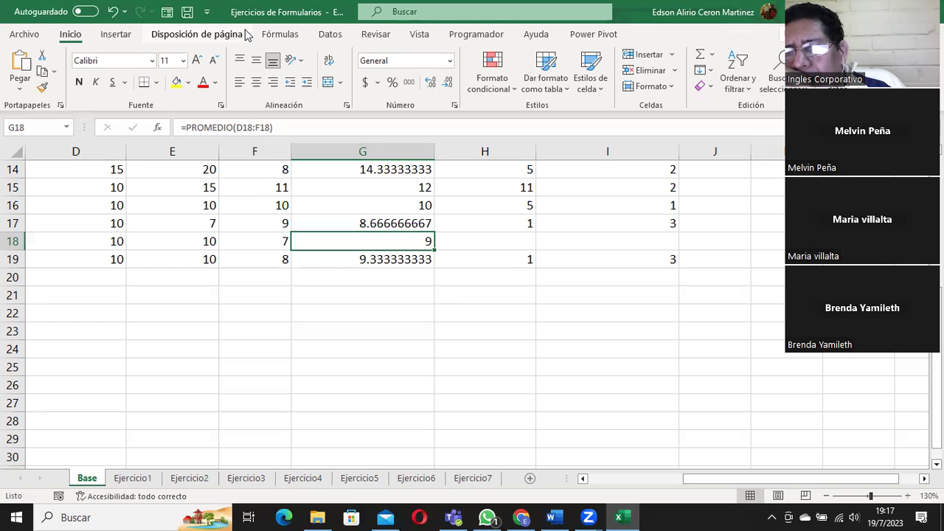
Open the Formulario data form for the grades, then close it to return to the Base table
click(167, 11)
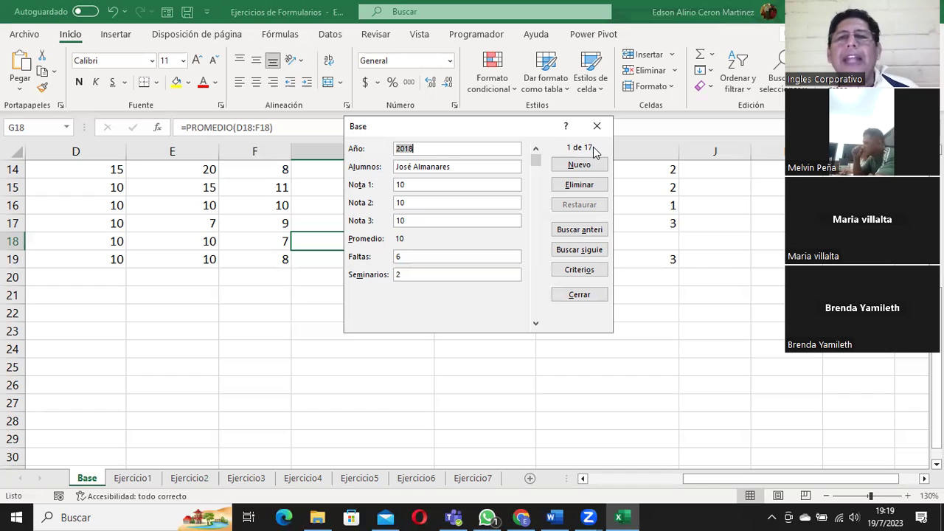
click(596, 126)
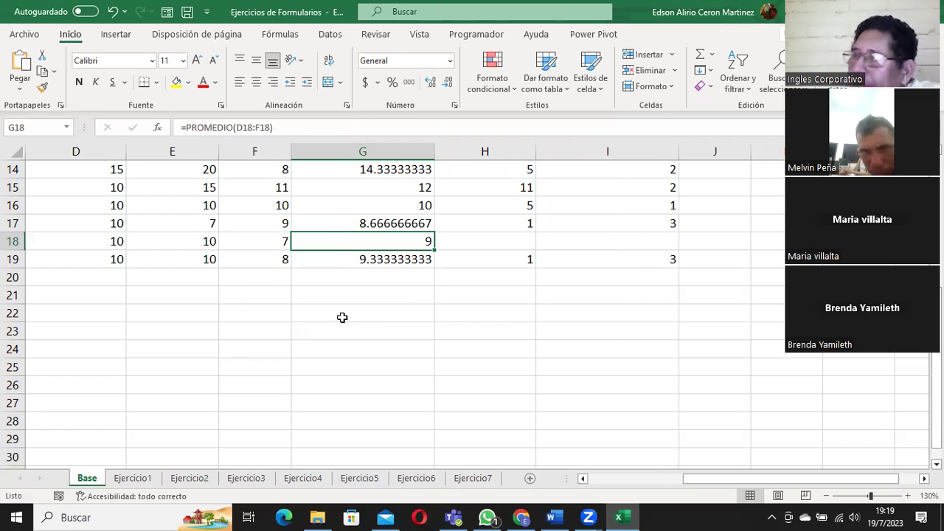
Try opening the data form from an empty cell below the table and dismiss the range warning
click(214, 327)
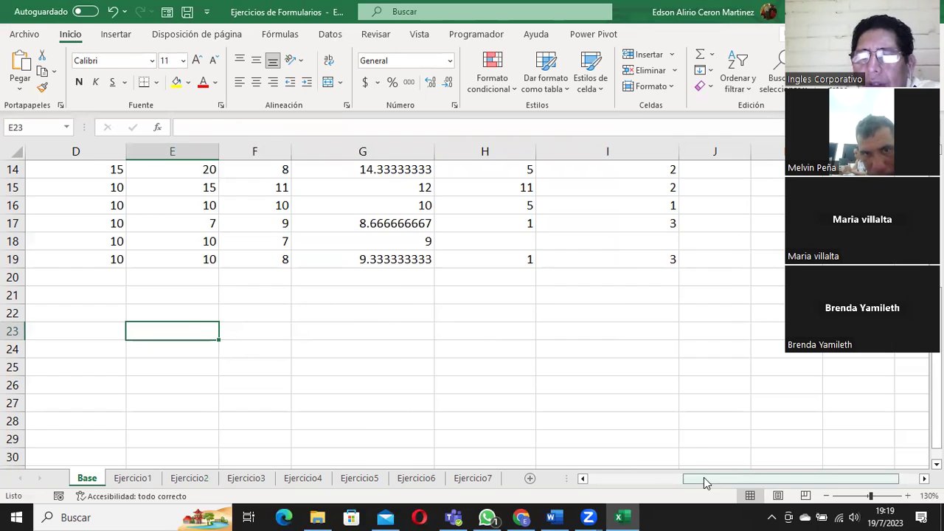
drag(704, 477, 594, 478)
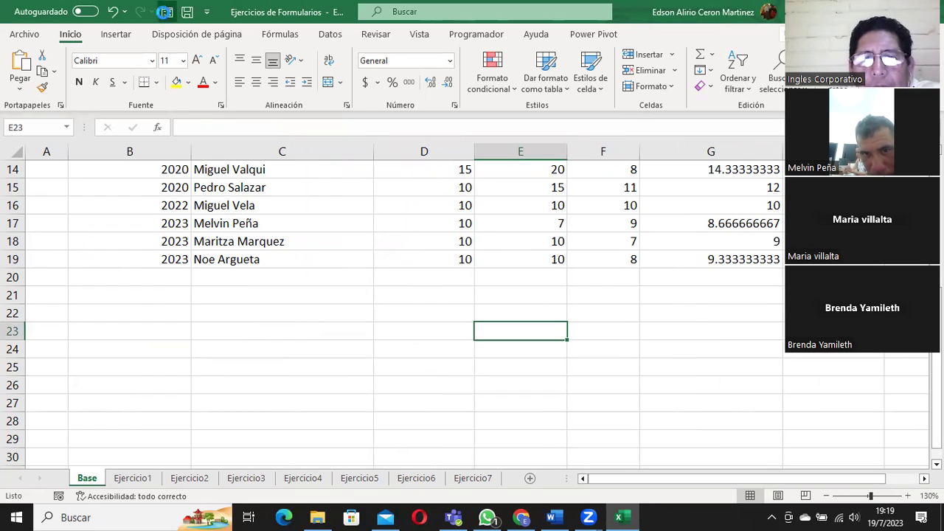
click(165, 12)
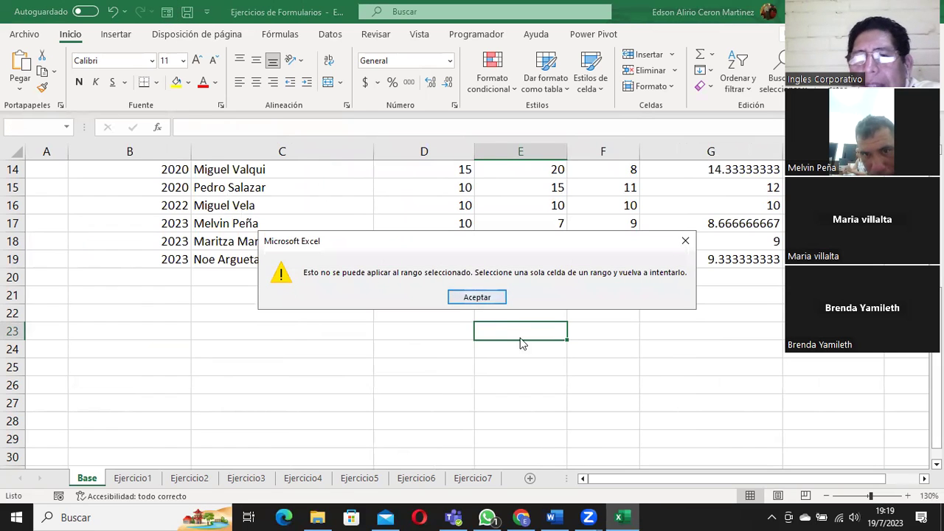
click(492, 298)
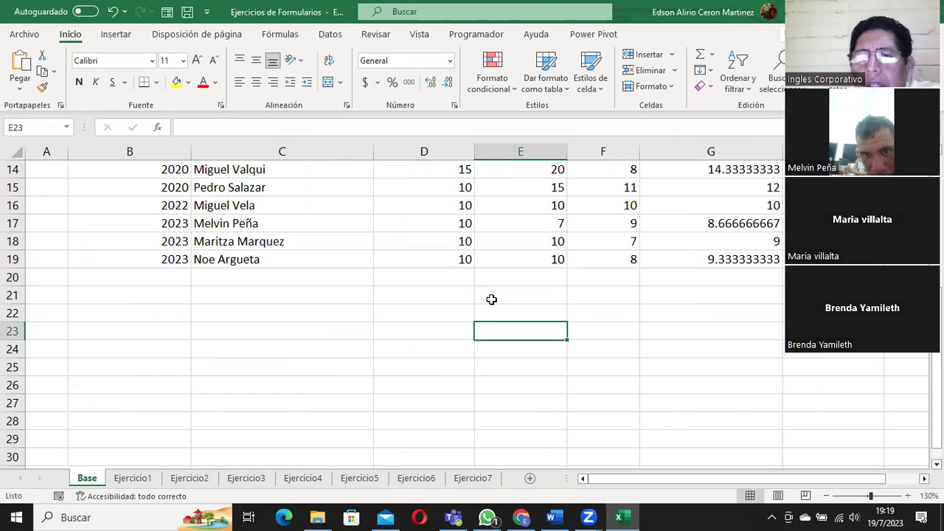
Select a student name cell in row 19, open the data form, then close it
click(268, 259)
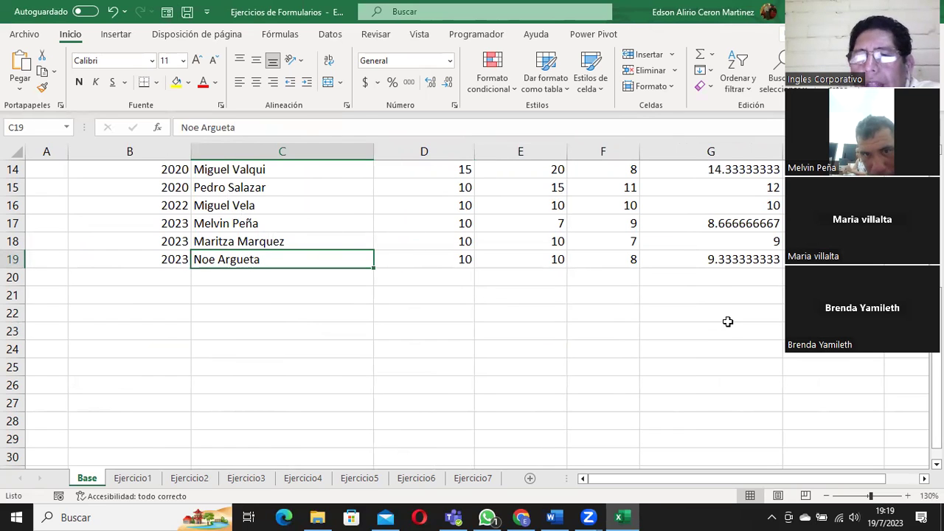
click(166, 12)
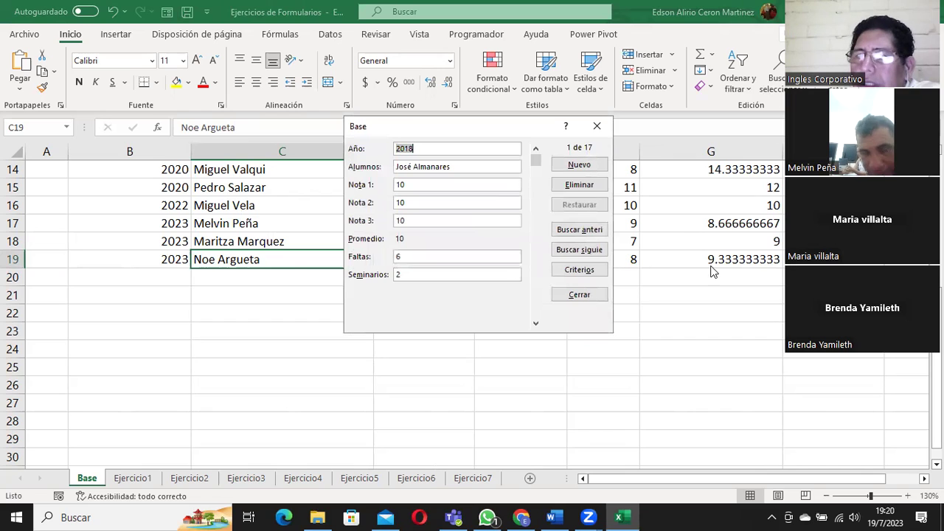
click(596, 127)
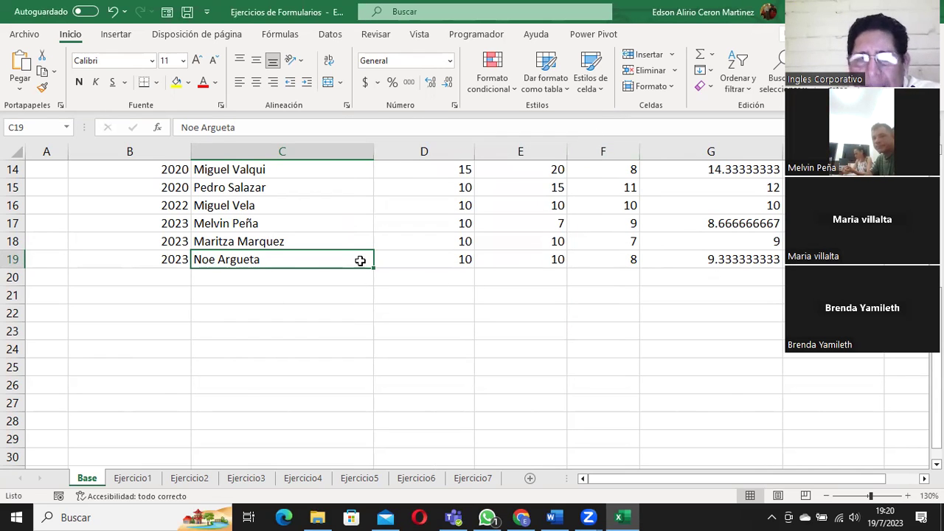
Select the records in rows 16–17, then open and close the data form from row 18
scroll(314, 247, up, 4)
scroll(316, 245, down, 1)
scroll(316, 245, down, 3)
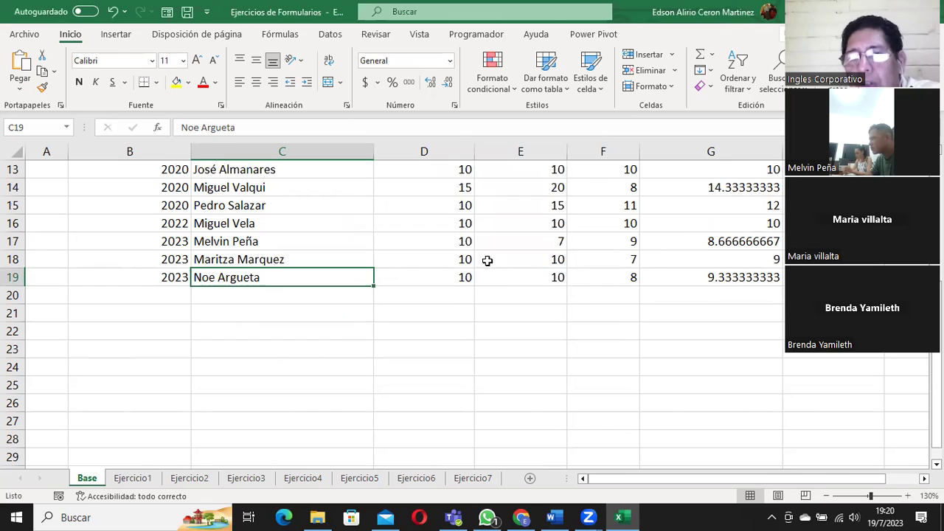
click(301, 412)
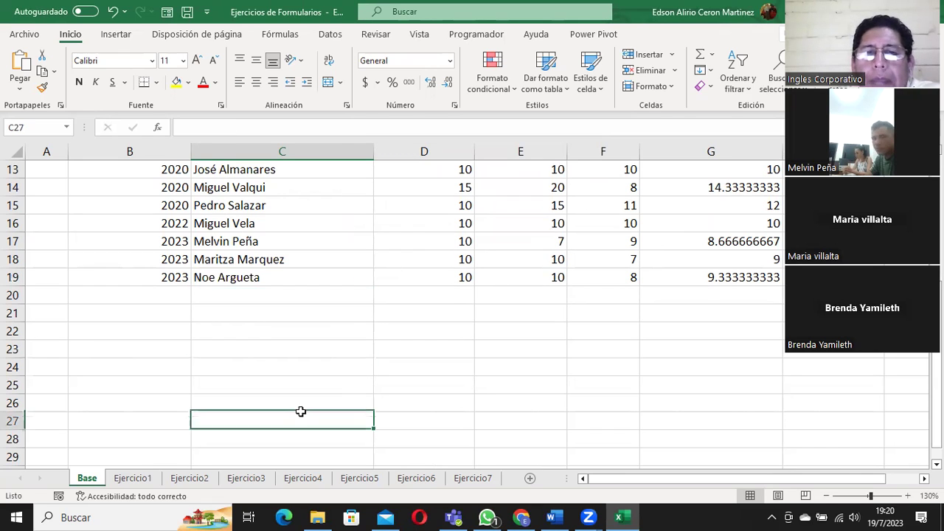
click(634, 205)
drag(251, 241, 758, 222)
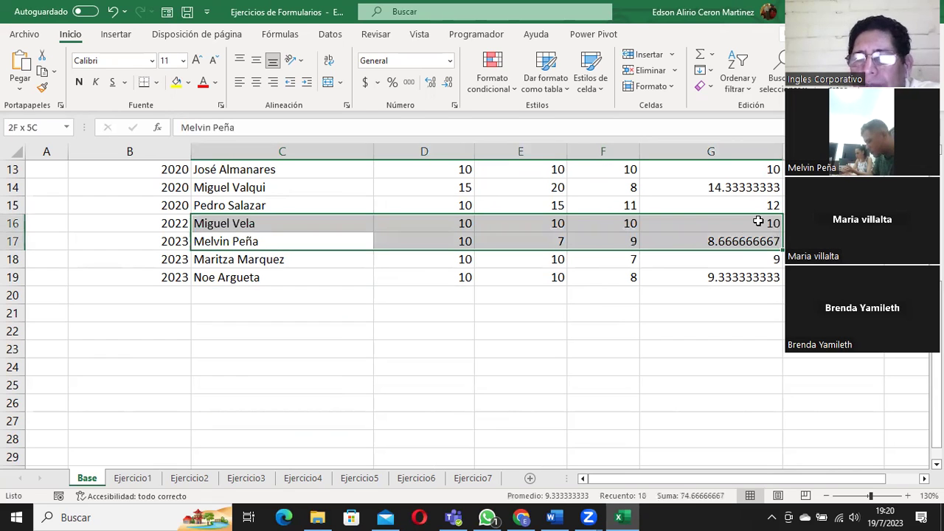
click(243, 259)
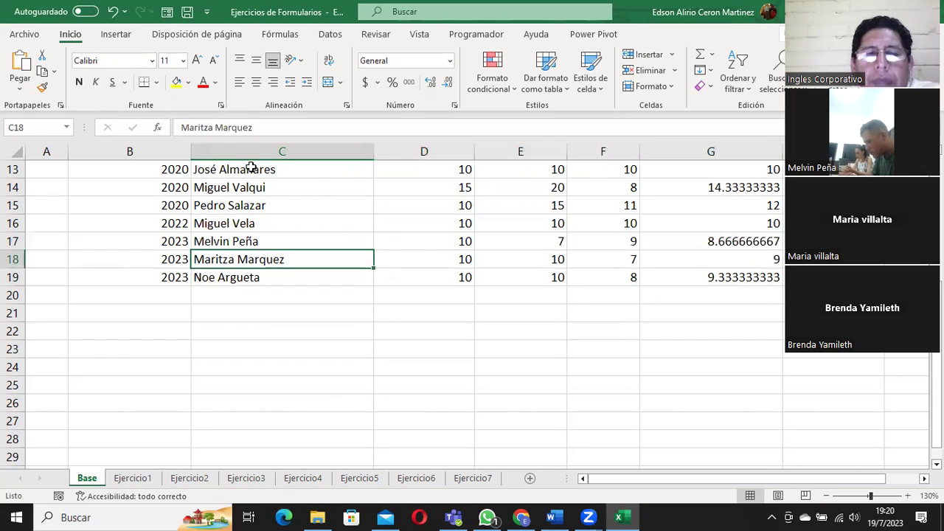
click(168, 13)
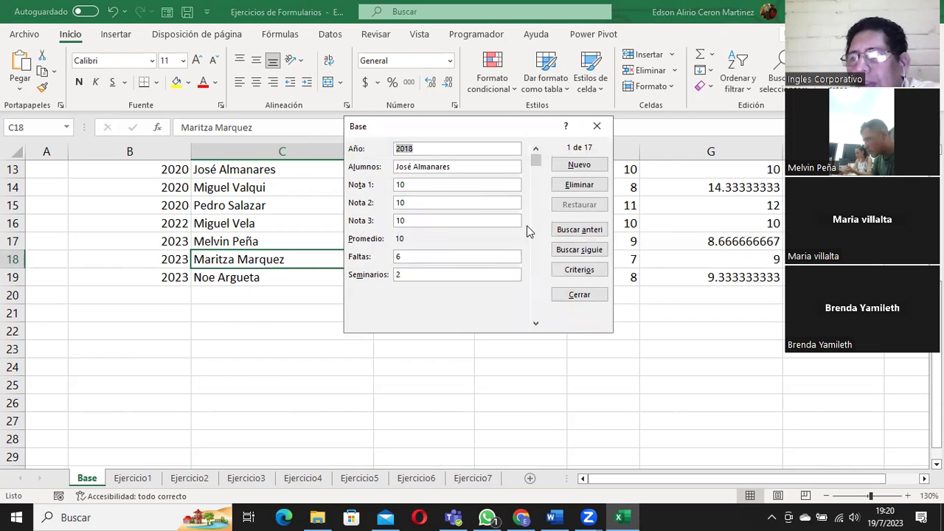
click(597, 126)
Try the data form from an empty cell, dismiss the error, and scroll back up
click(278, 435)
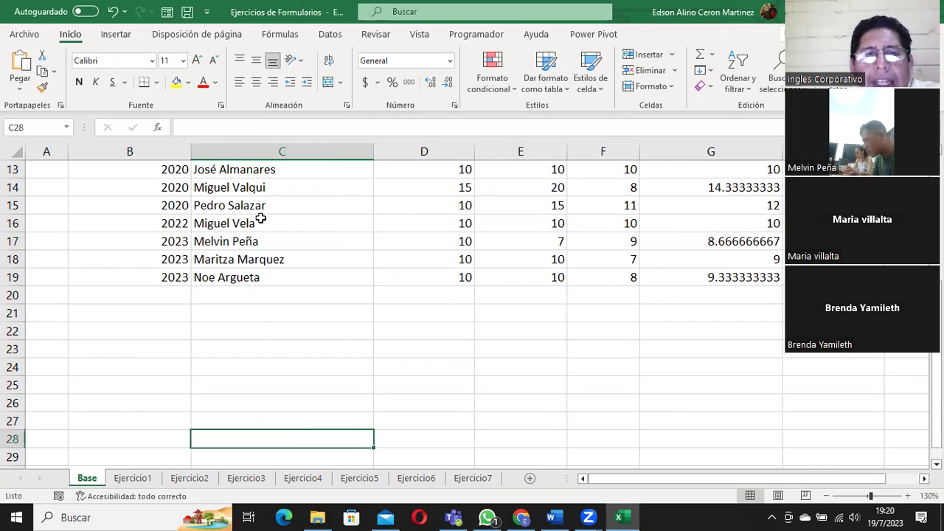
click(170, 11)
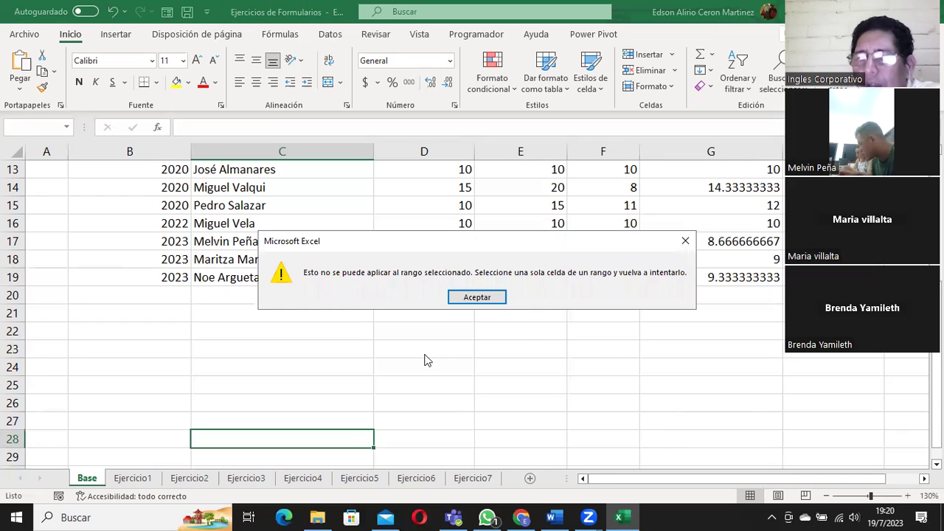
click(482, 302)
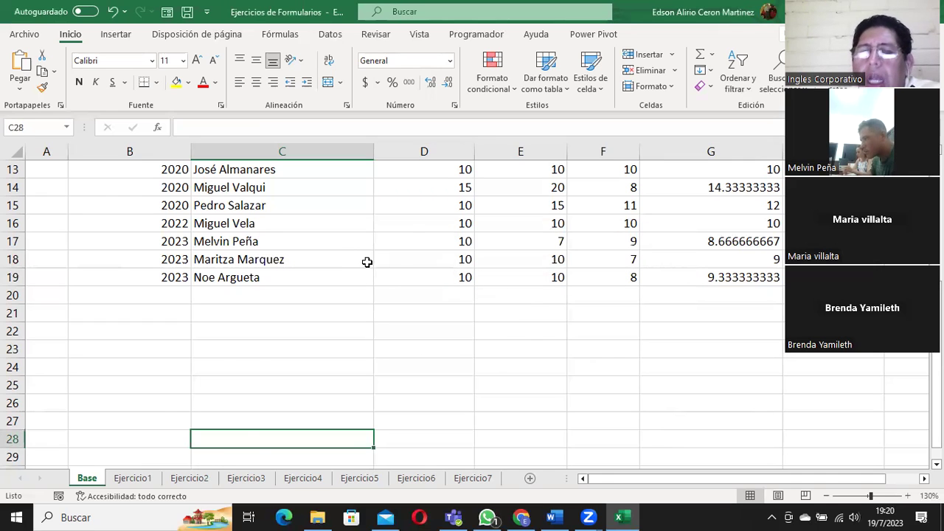
scroll(253, 271, up, 4)
Select cell C3 and open the Formulario data form at record 1 of 17
click(272, 201)
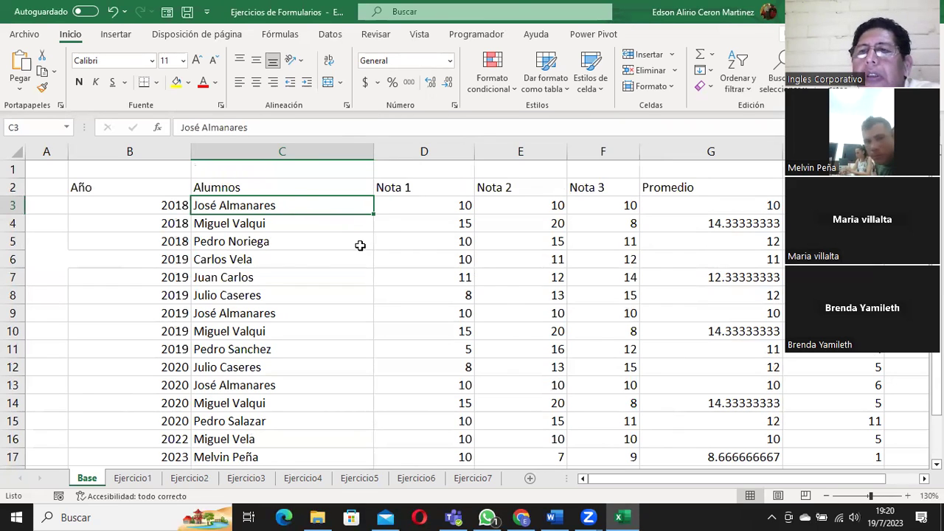
click(166, 12)
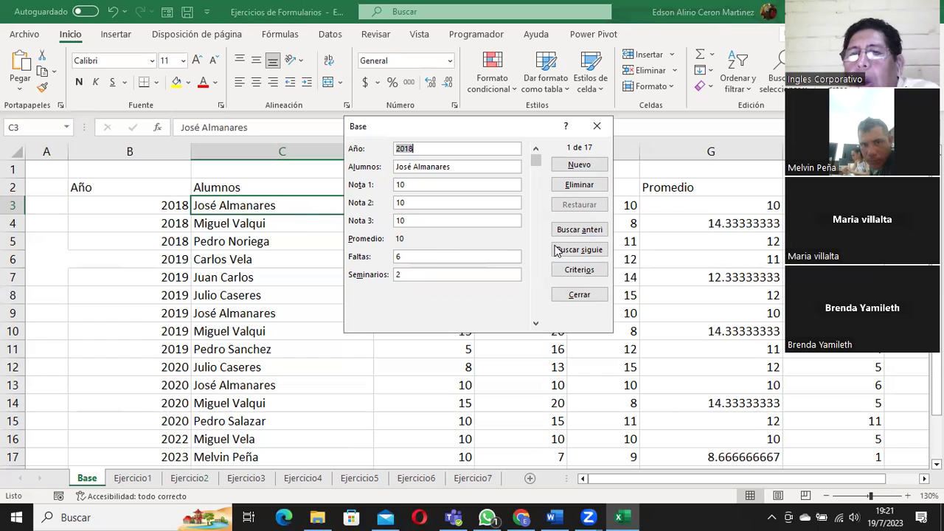
Step through the data form records forward to record 6 of 17
click(579, 230)
click(579, 230)
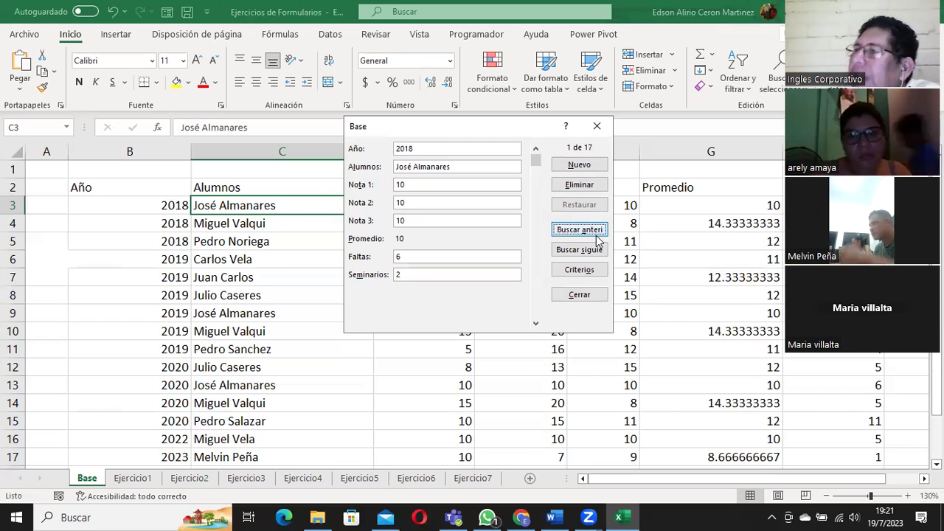
click(602, 232)
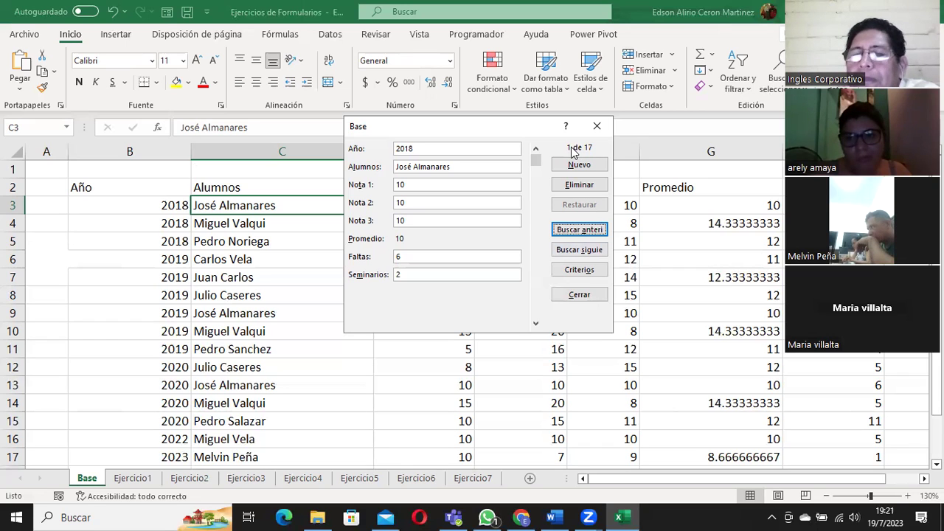
click(585, 251)
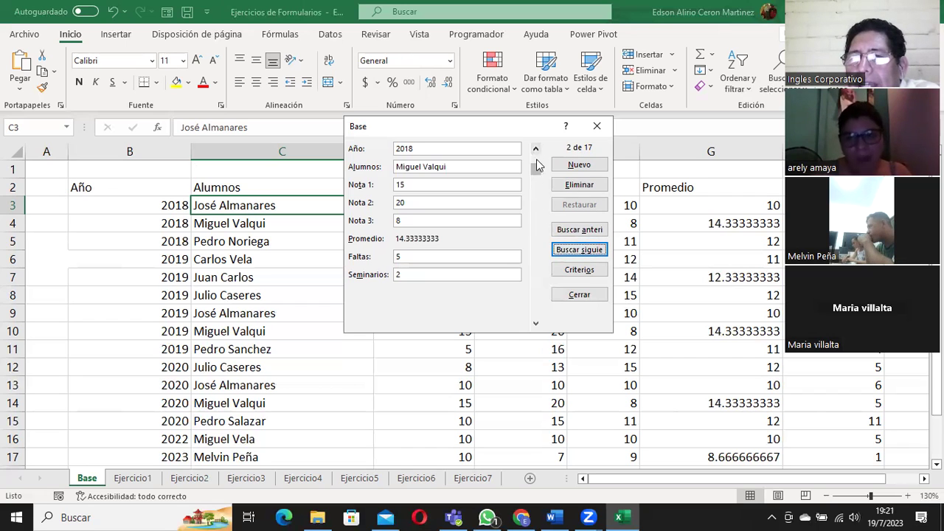
click(582, 255)
click(581, 253)
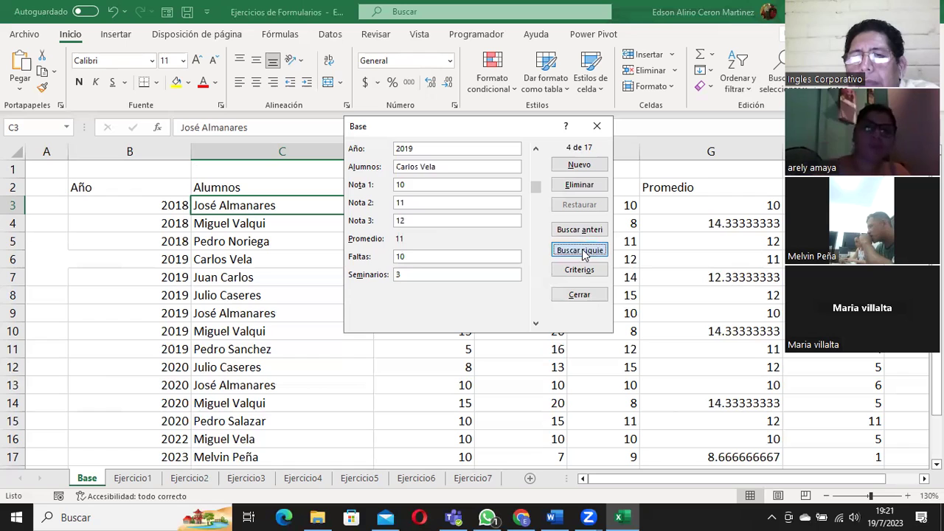
click(585, 253)
click(587, 252)
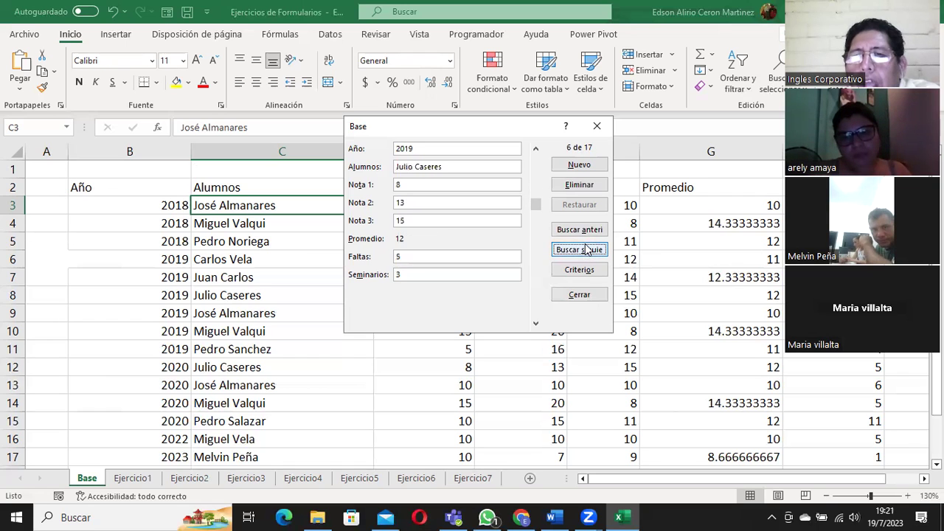
Inspect record 6's Año, Nota 2 and Nota 3 fields, then close the form
click(424, 150)
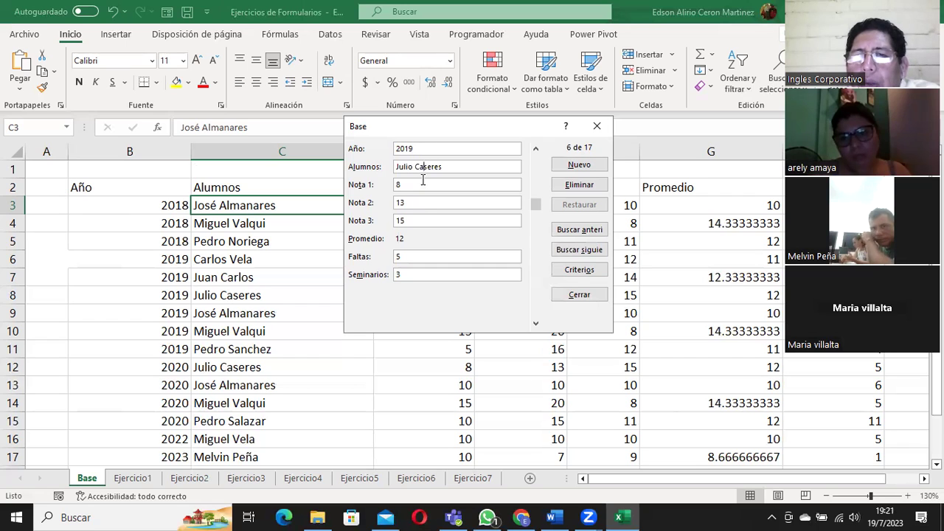
click(417, 202)
click(416, 219)
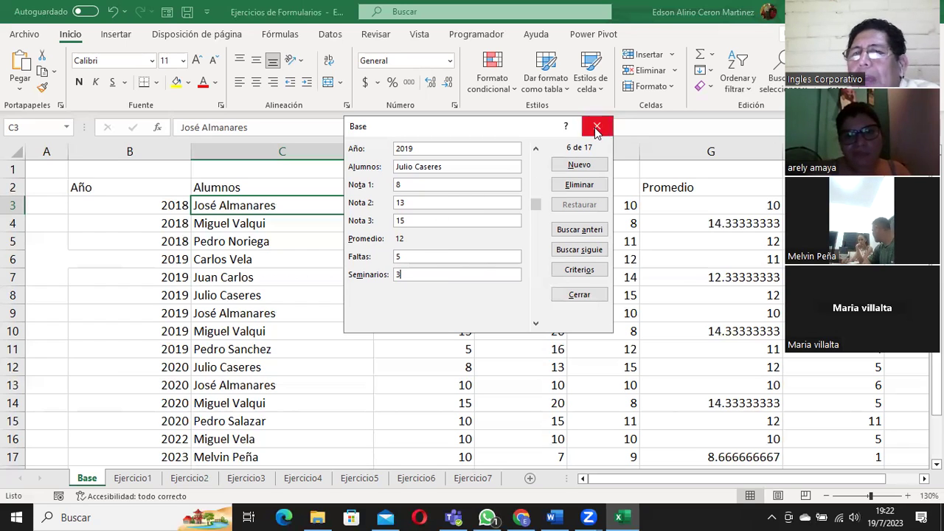
click(593, 290)
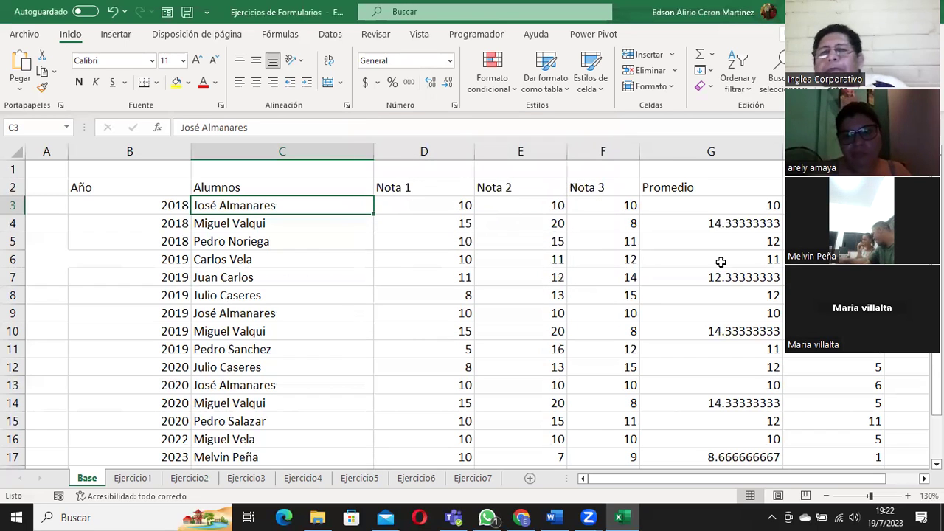
Inspect the =PROMEDIO formulas in G3 and G5, then reopen the data form at record 1
click(731, 200)
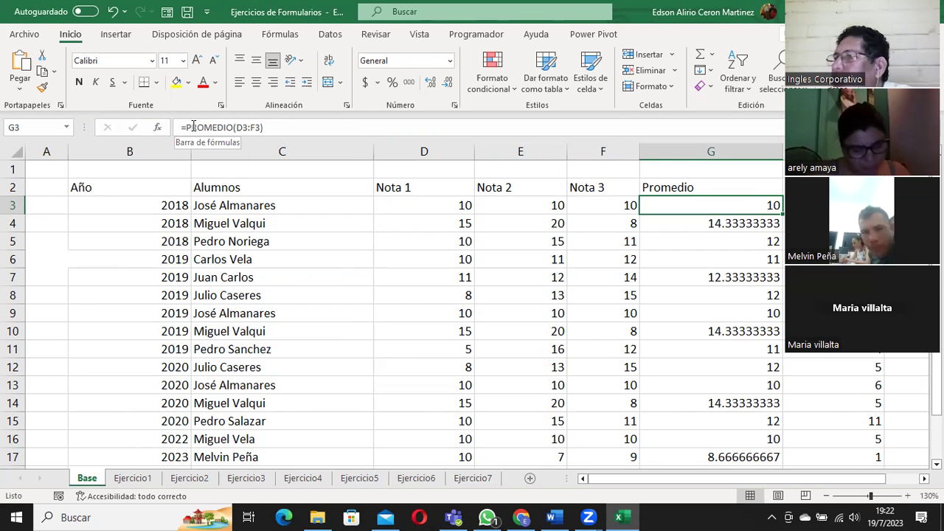
click(286, 123)
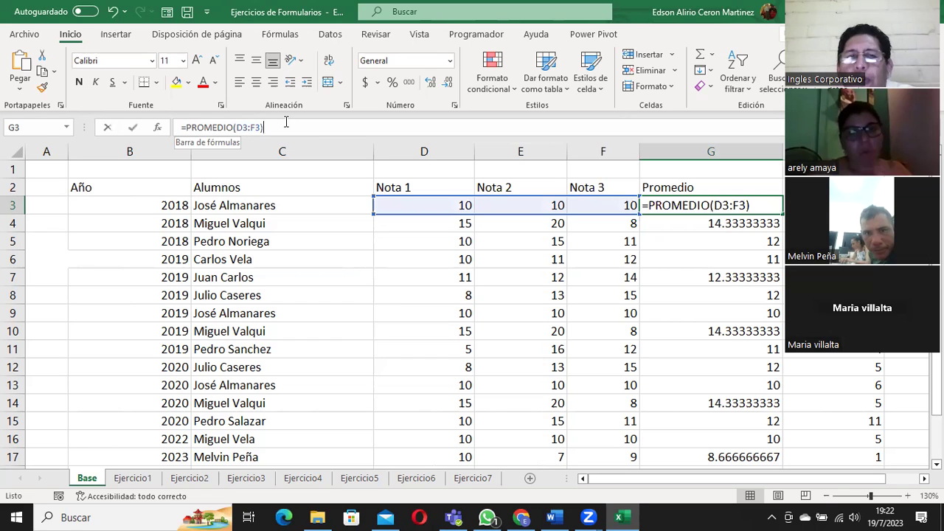
double_click(732, 242)
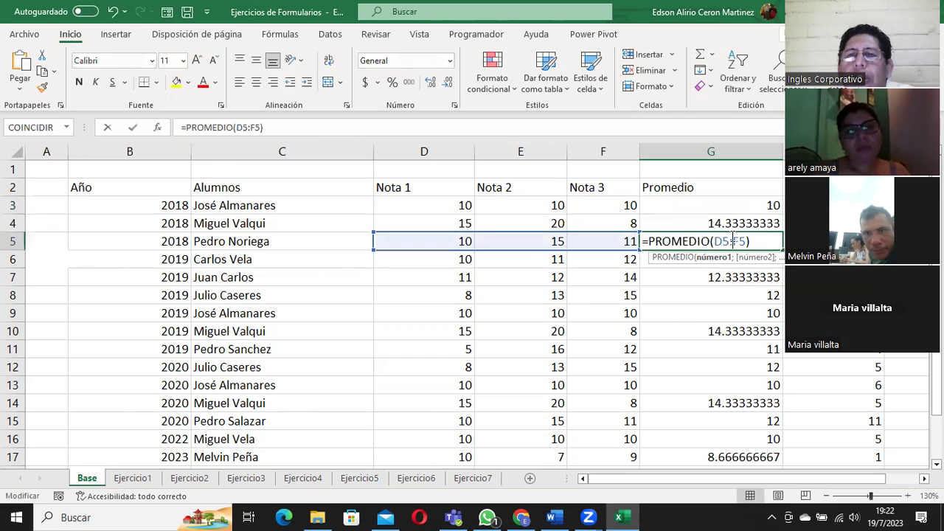
key(Escape)
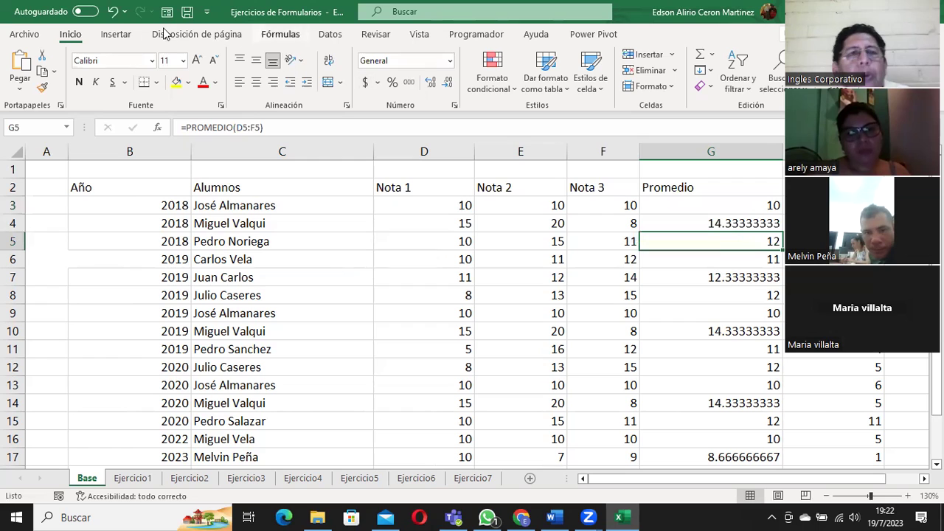
click(167, 12)
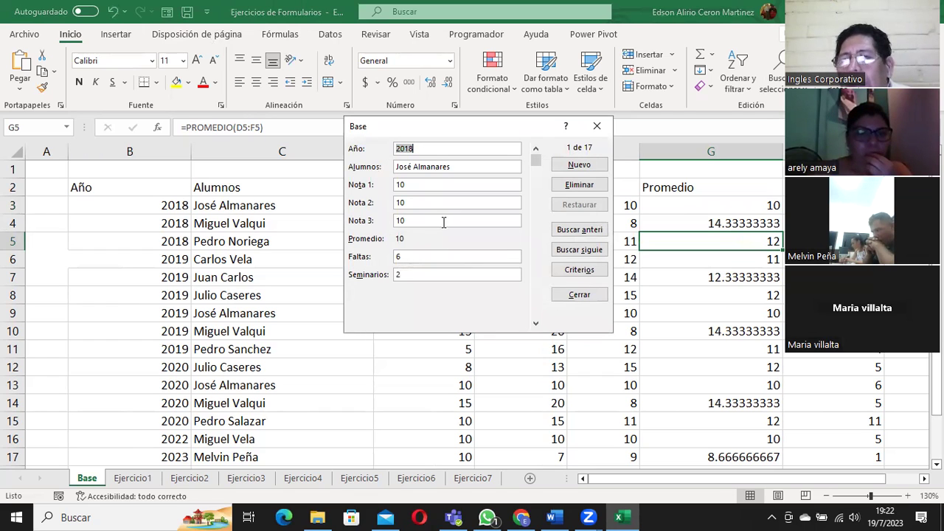
Delete the first 2018 record averaging 10 with Eliminar, confirm with Aceptar, and close the form
click(422, 165)
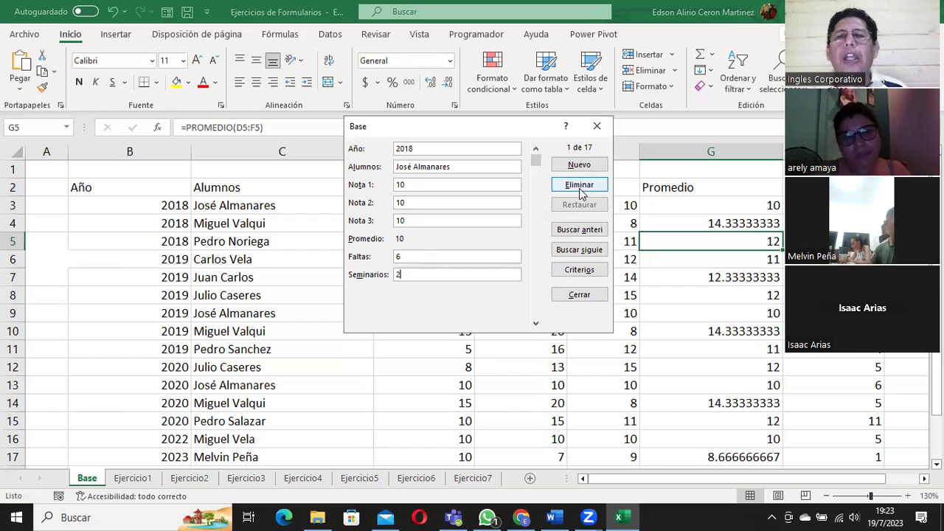
click(580, 185)
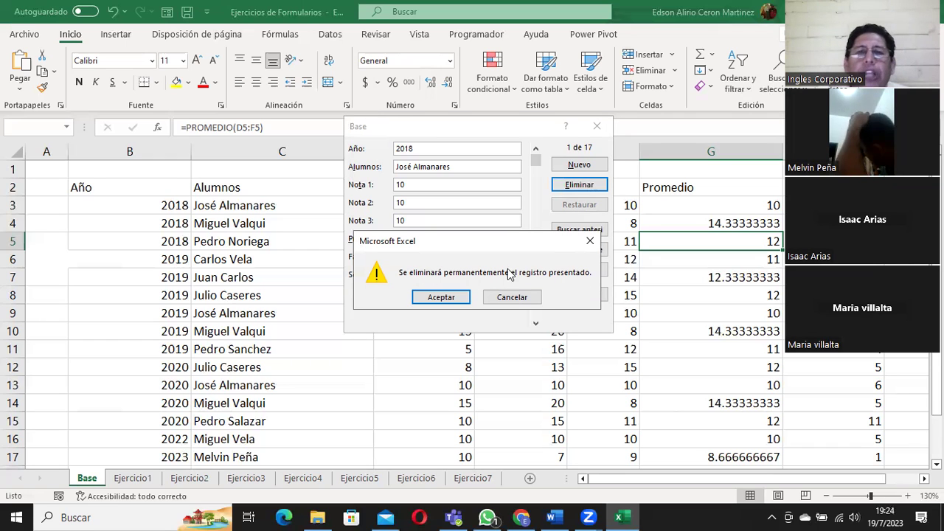
click(444, 298)
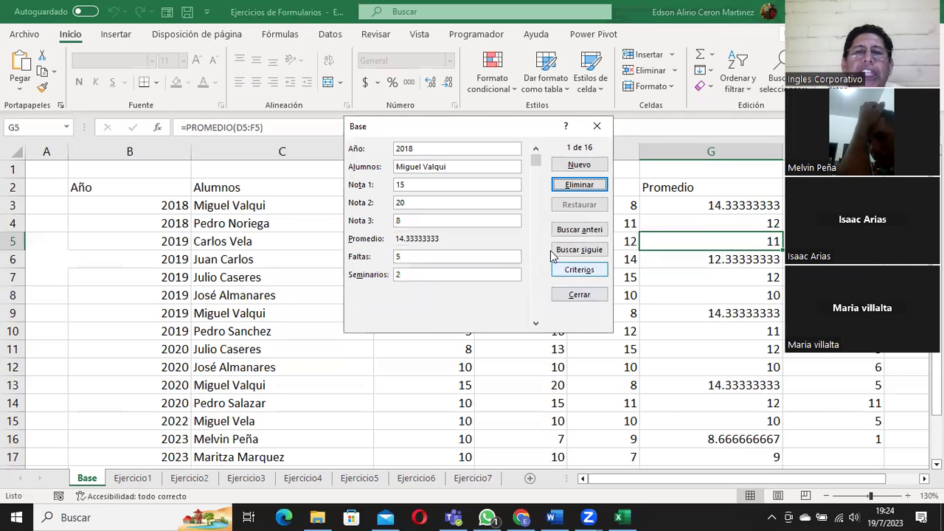
click(594, 297)
scroll(315, 330, down, 1)
scroll(314, 331, down, 3)
scroll(315, 325, up, 4)
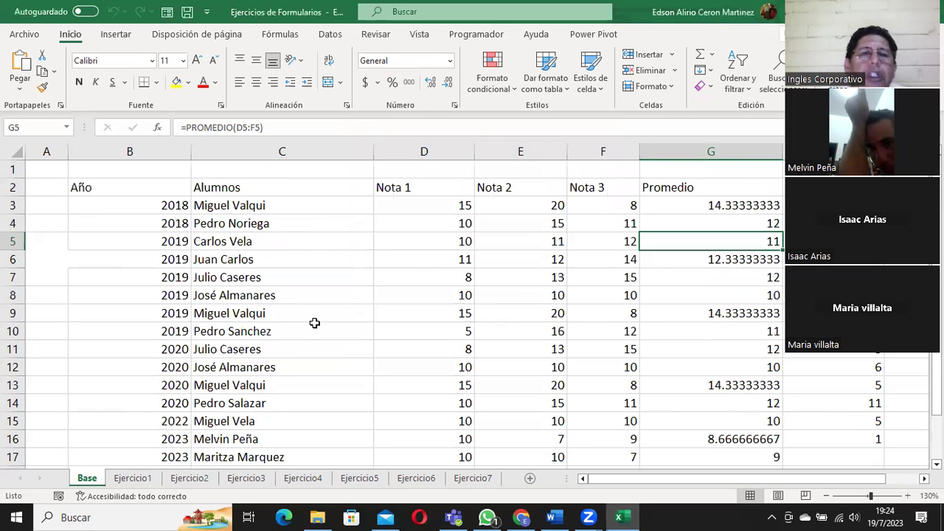
click(273, 210)
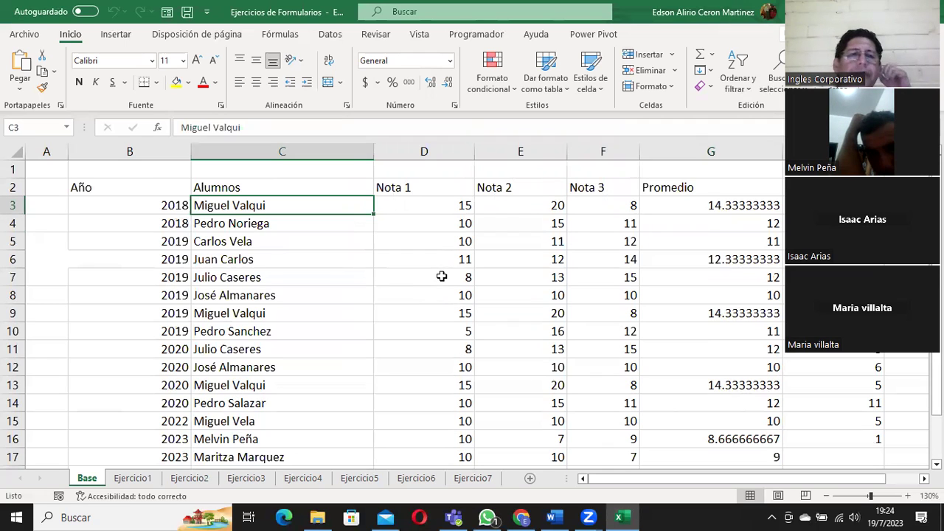
click(285, 338)
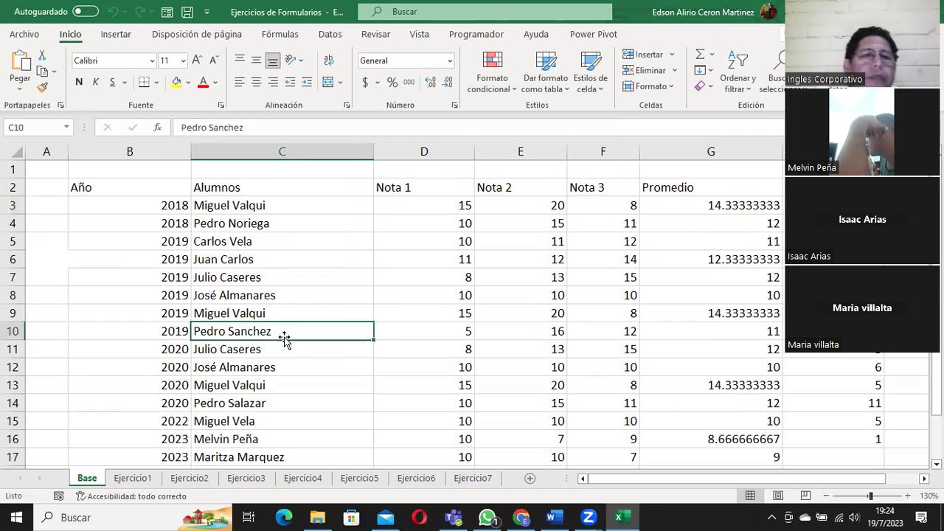
scroll(284, 339, down, 1)
scroll(283, 340, up, 1)
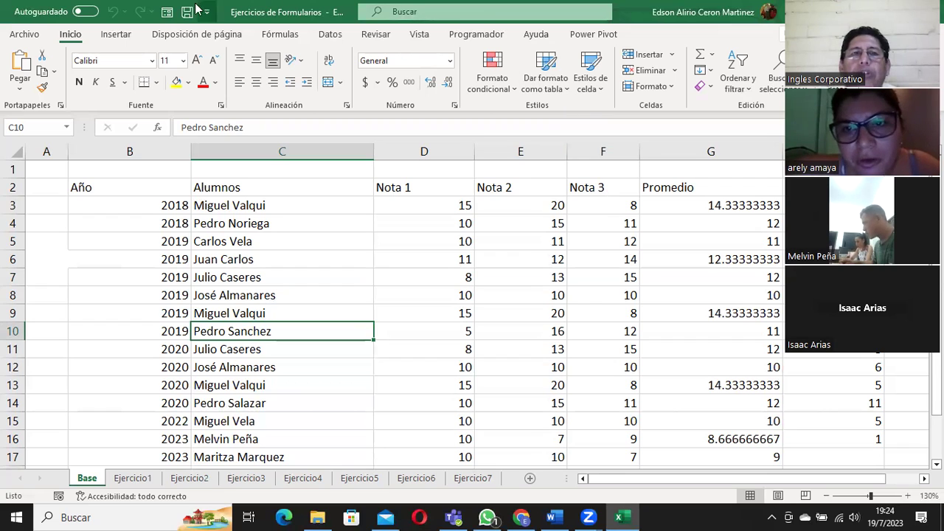
click(167, 12)
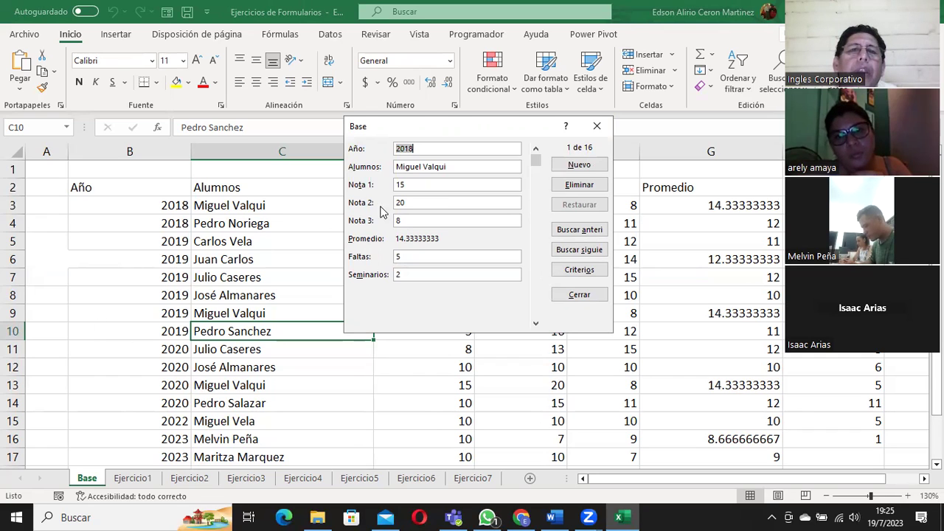
click(424, 185)
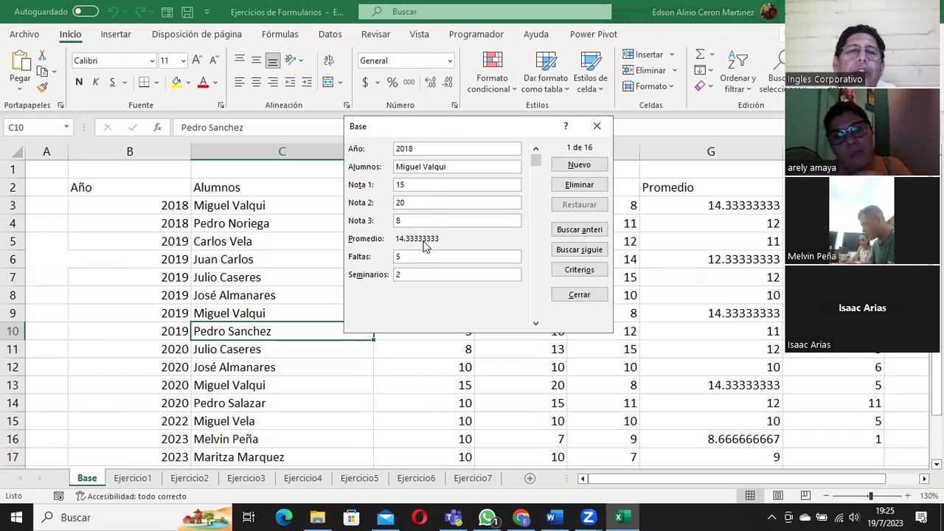
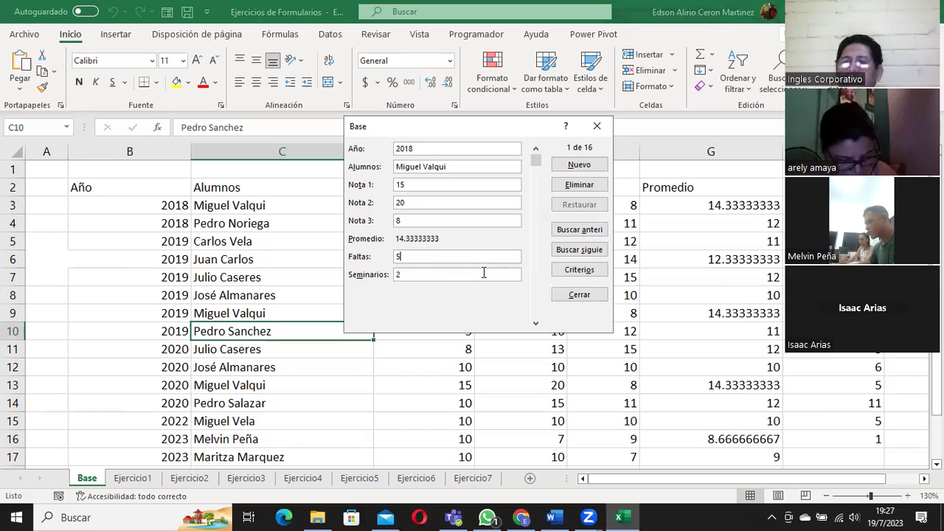
Close the data form, review the table and select a cell inside the student list
click(579, 294)
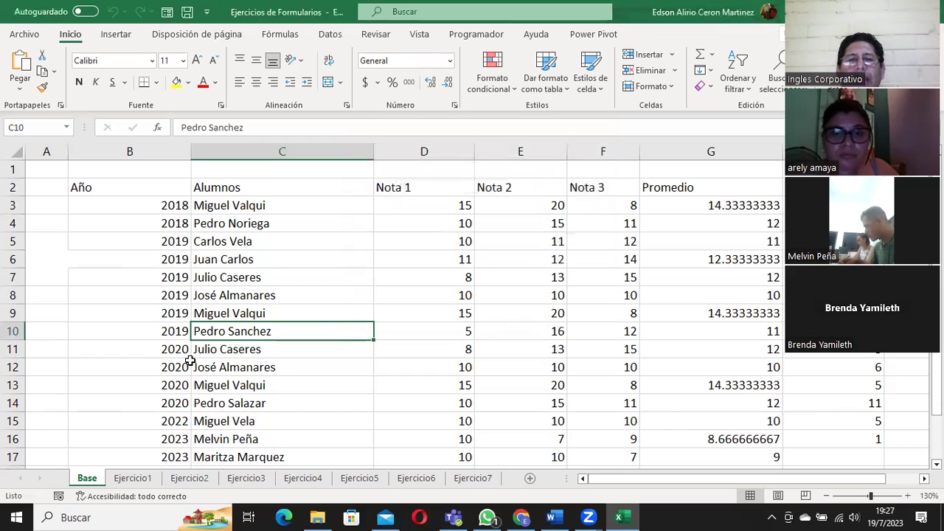
scroll(199, 361, down, 4)
scroll(229, 366, up, 1)
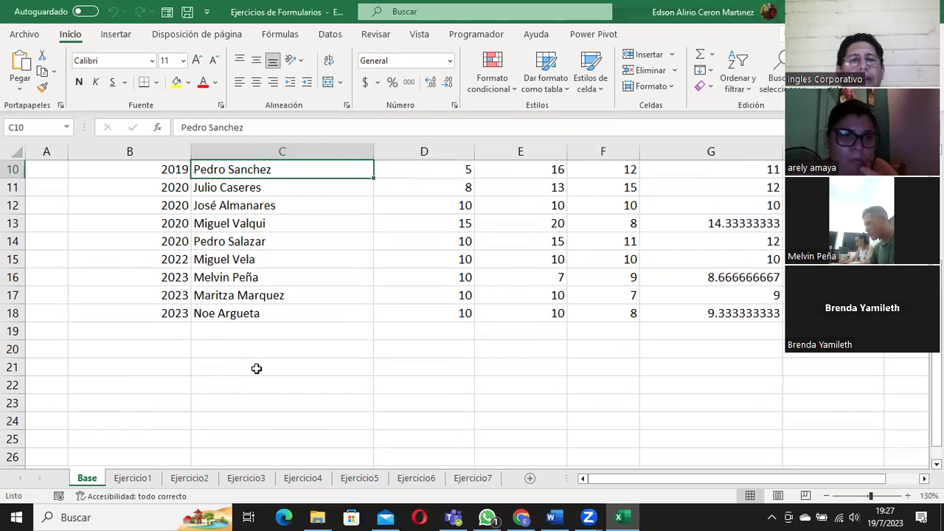
click(173, 330)
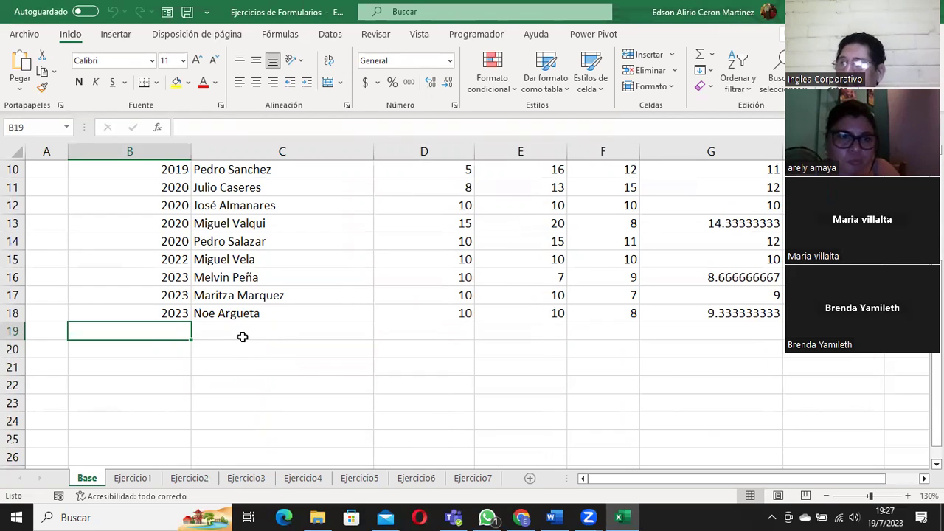
scroll(243, 336, up, 3)
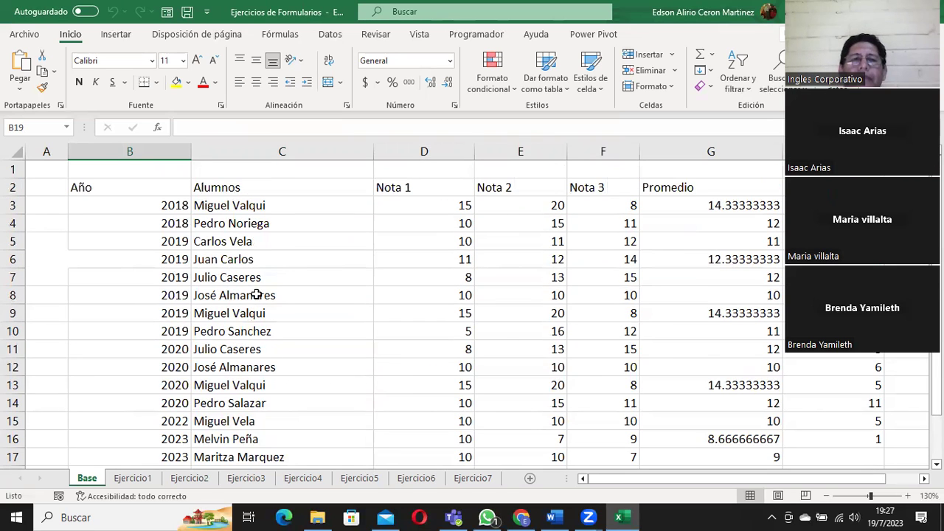
click(260, 205)
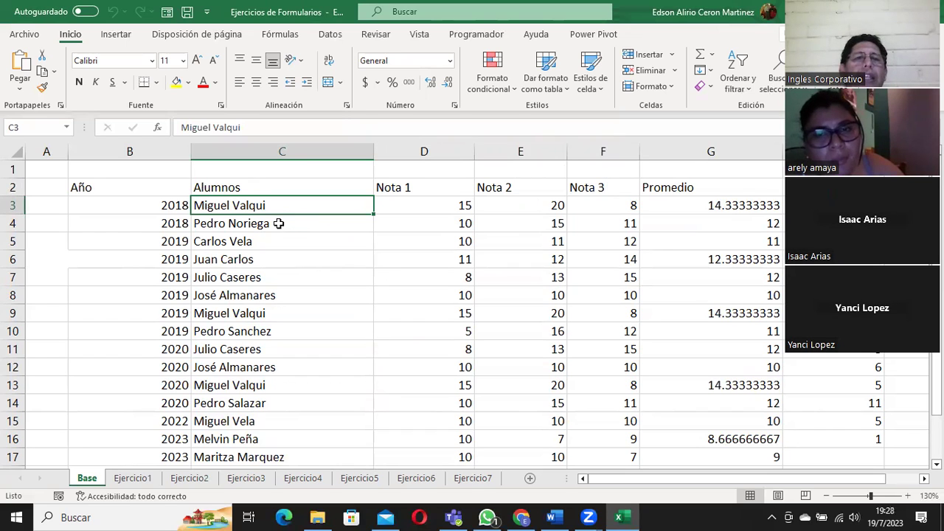
scroll(277, 223, down, 1)
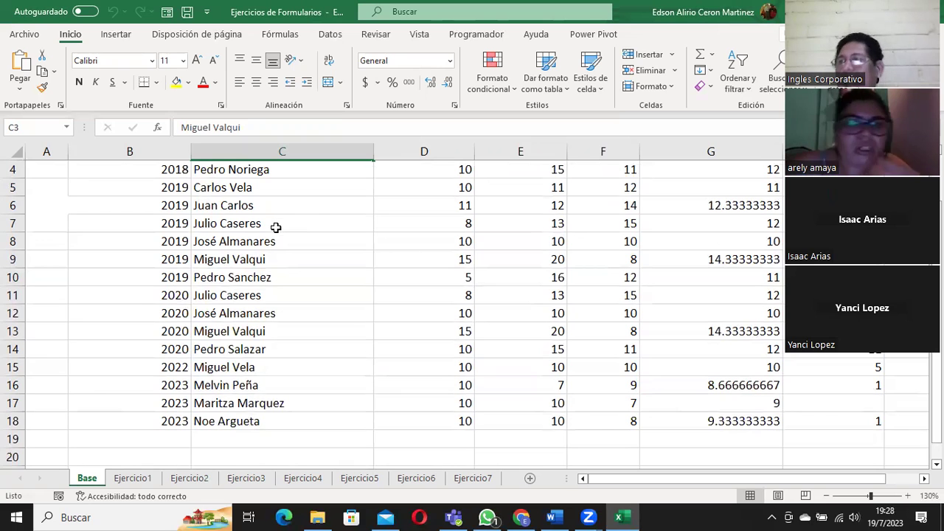
scroll(271, 232, up, 1)
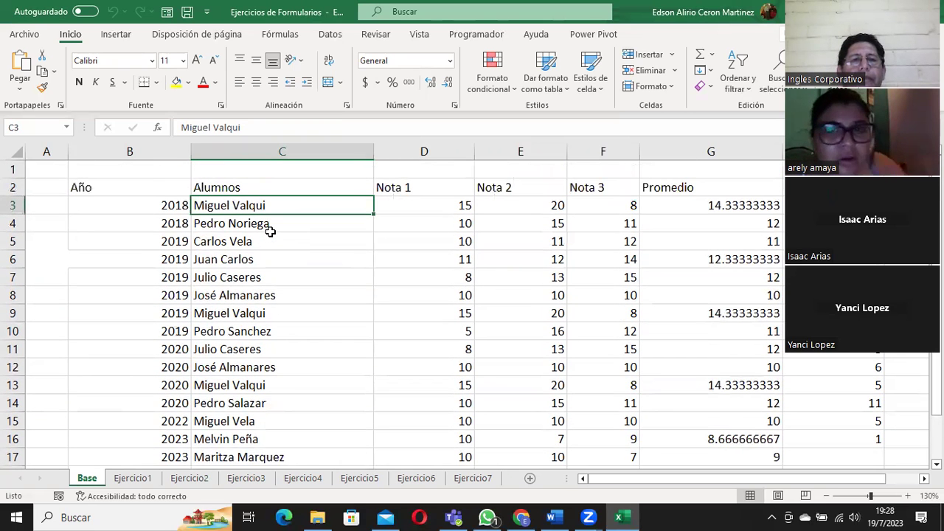
scroll(271, 231, down, 2)
scroll(271, 232, down, 2)
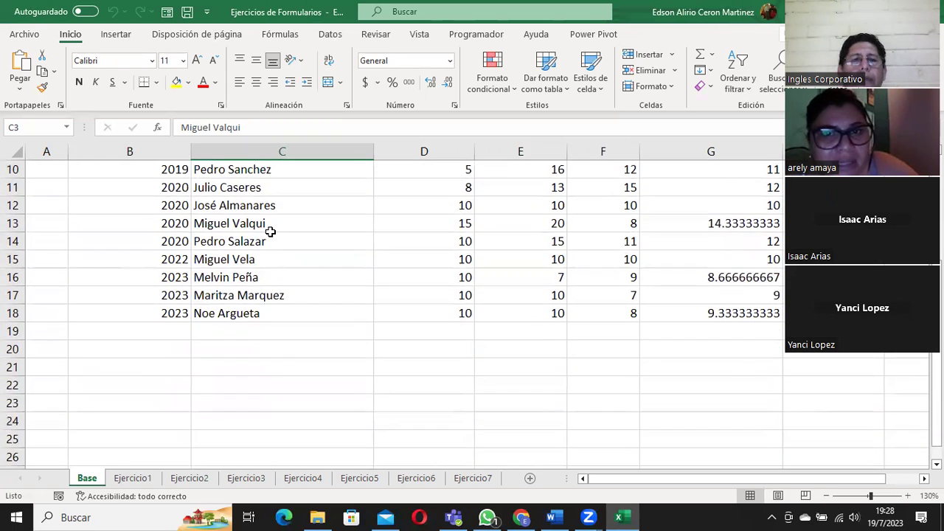
scroll(271, 231, up, 2)
scroll(271, 231, up, 1)
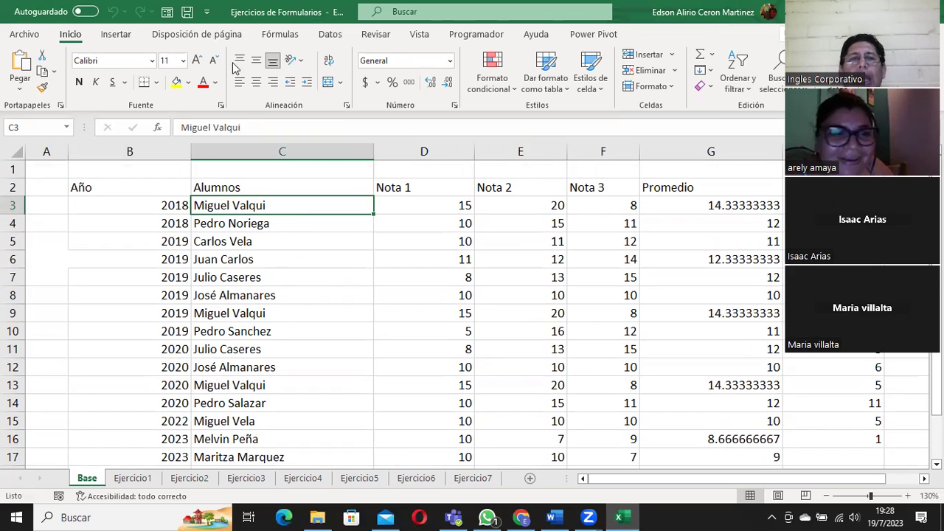
Reopen the Base data form and enter J* as the Alumnos search criterion
click(166, 13)
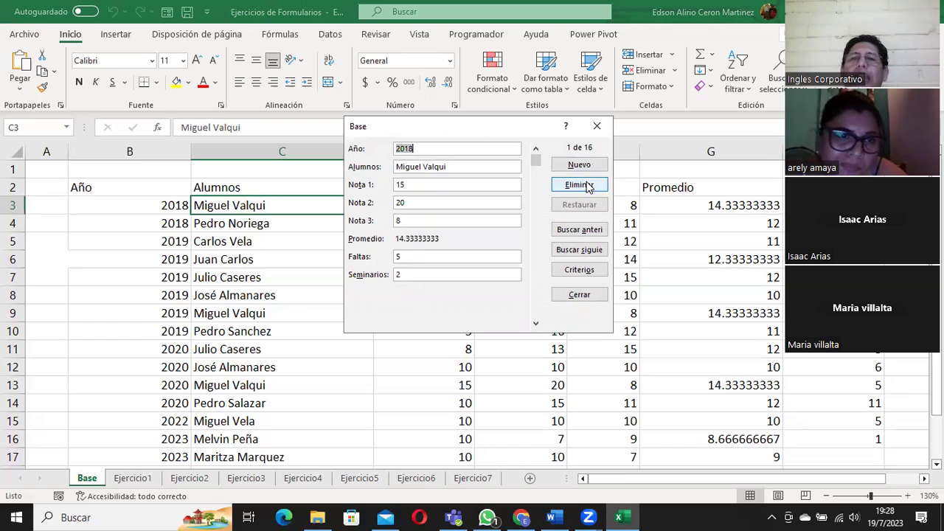
click(587, 272)
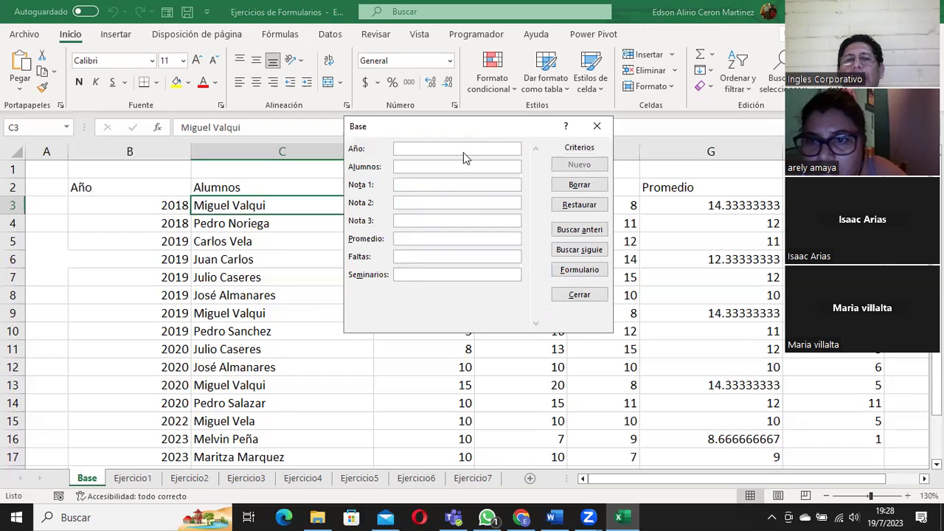
click(421, 149)
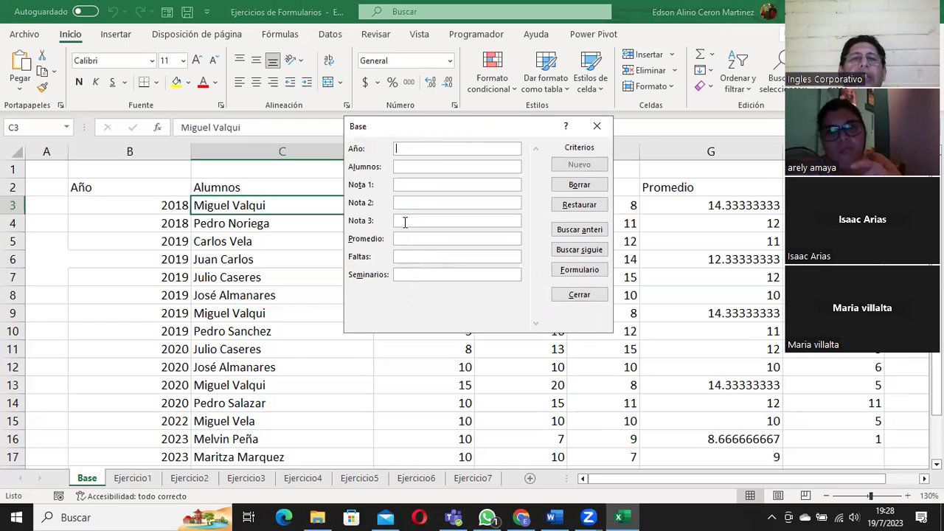
click(404, 166)
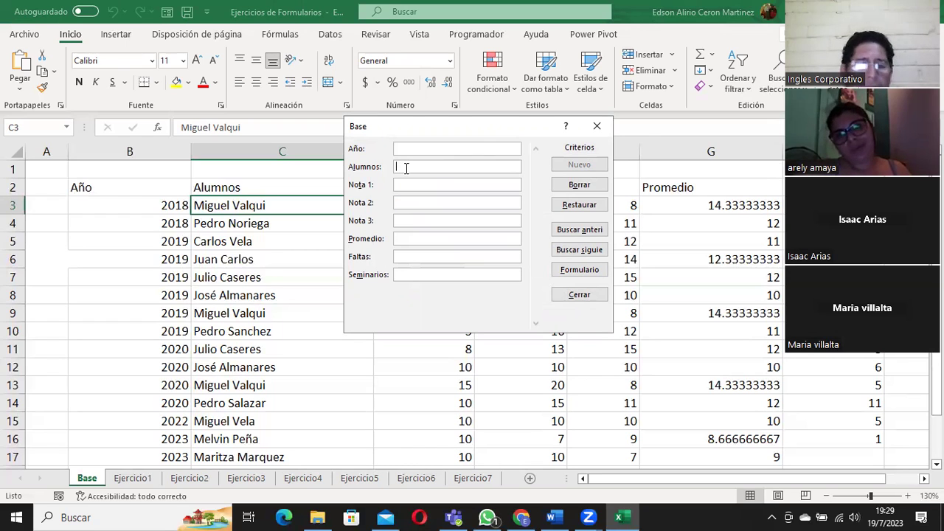
text(J)
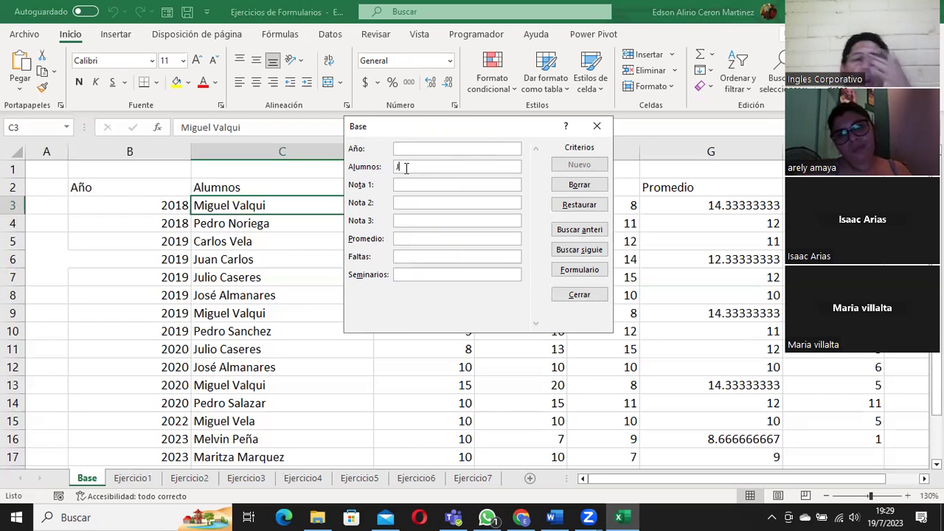
text(*)
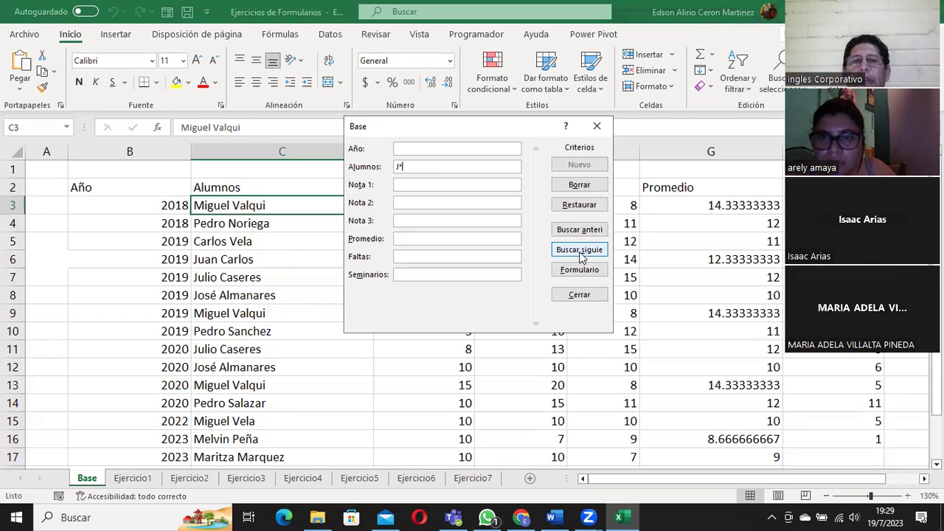
Step through the J* matches with Buscar siguiente until record 10 of 16 stays as the last match
click(580, 250)
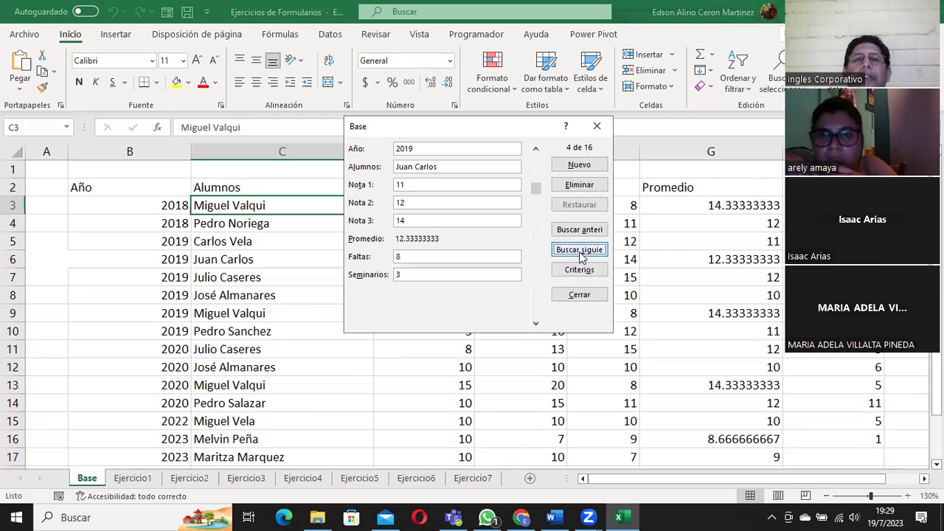
click(580, 253)
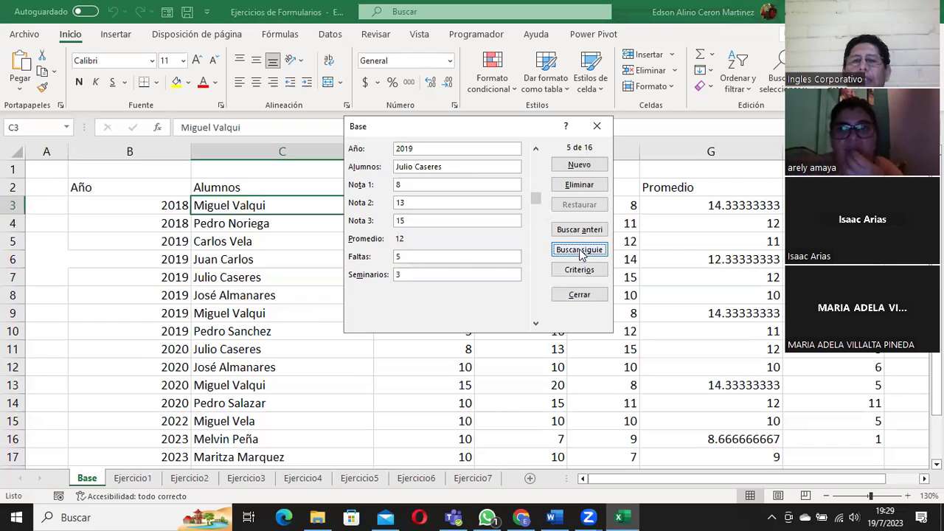
click(580, 251)
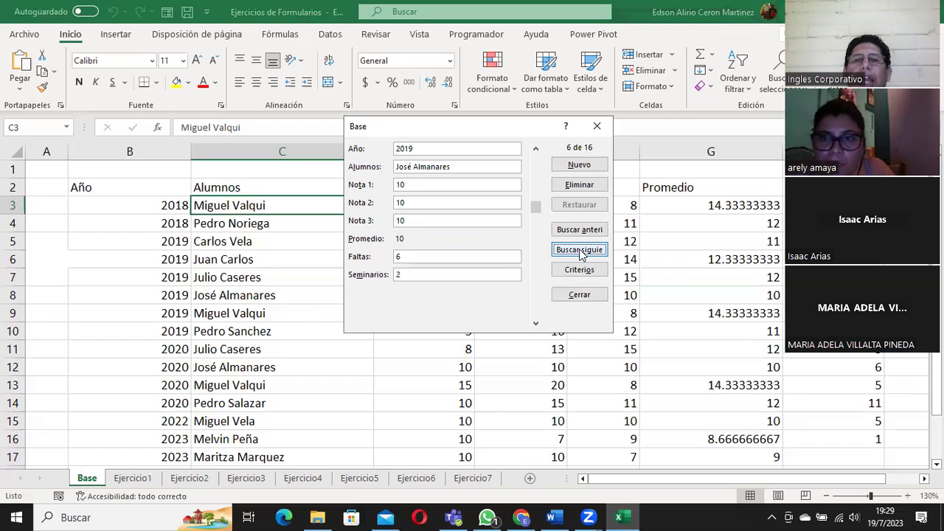
click(580, 253)
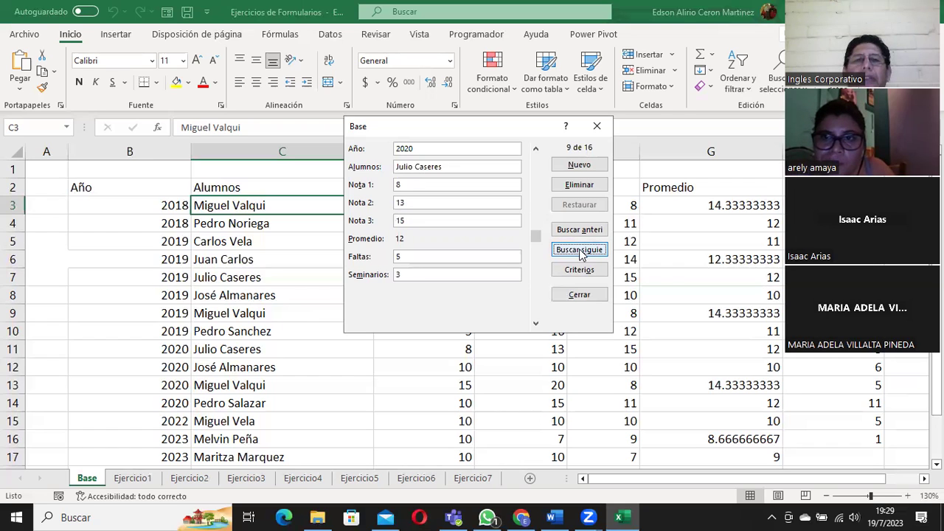
click(581, 251)
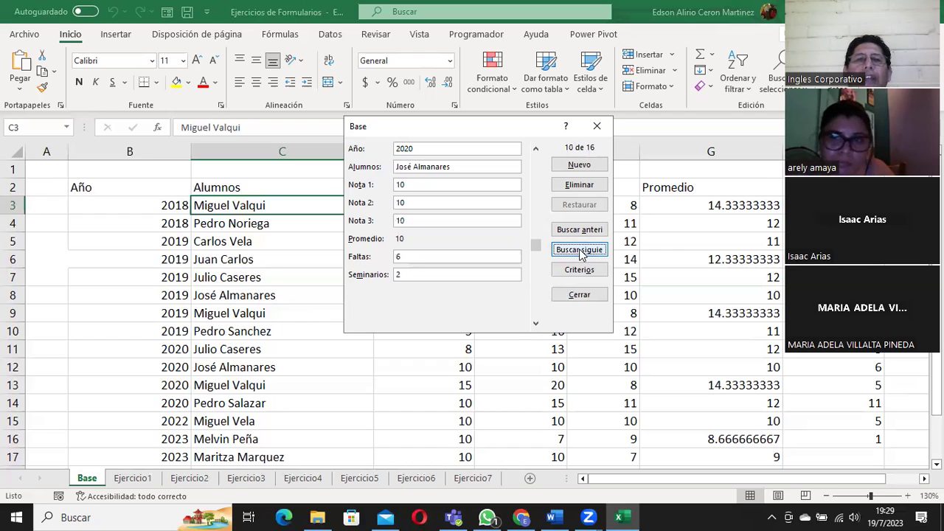
click(582, 253)
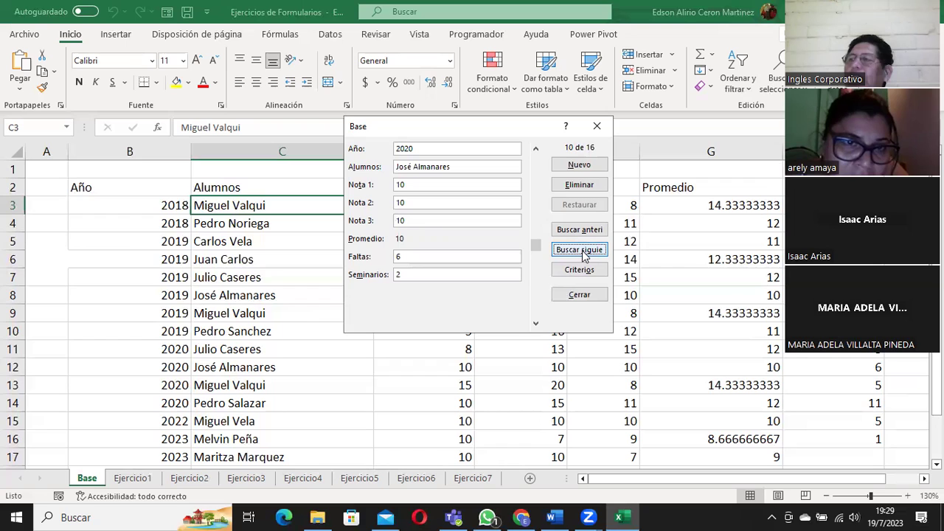
click(586, 253)
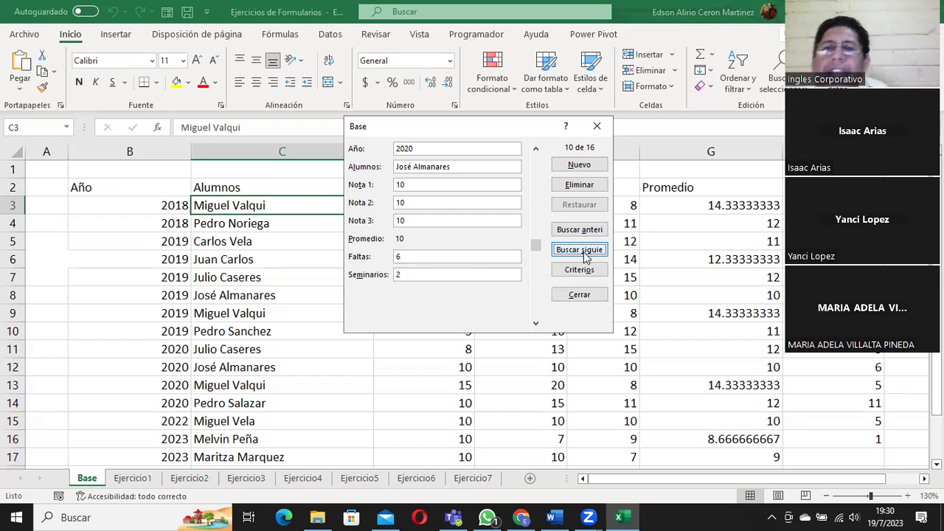
Return the form to its J* criteria view and close the data form
click(592, 274)
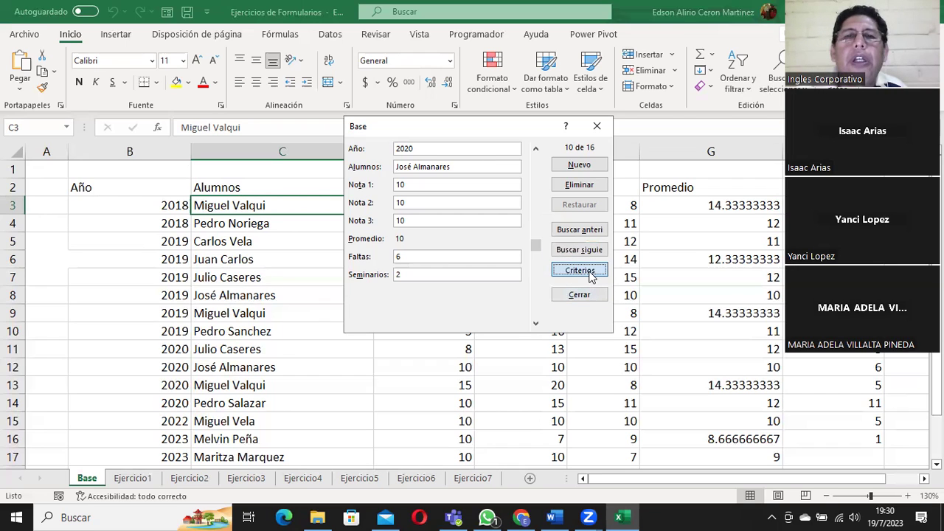
click(591, 274)
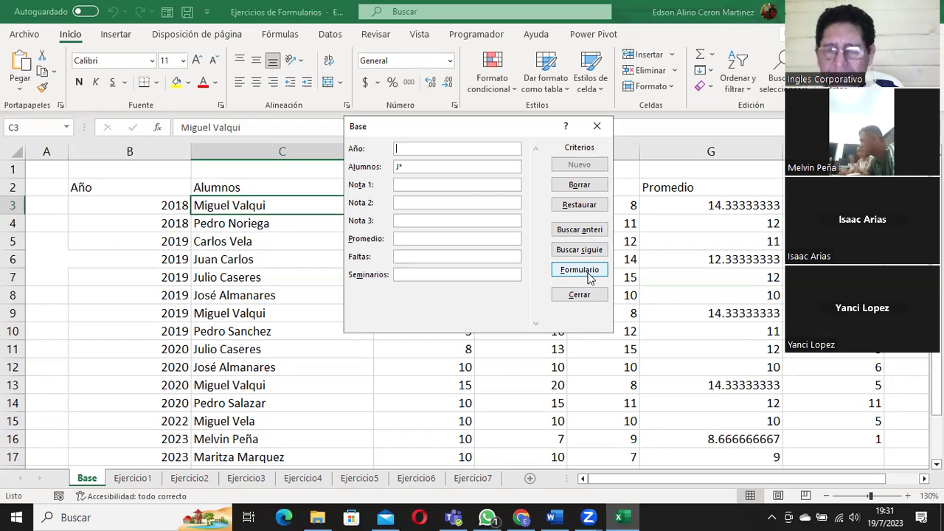
click(594, 292)
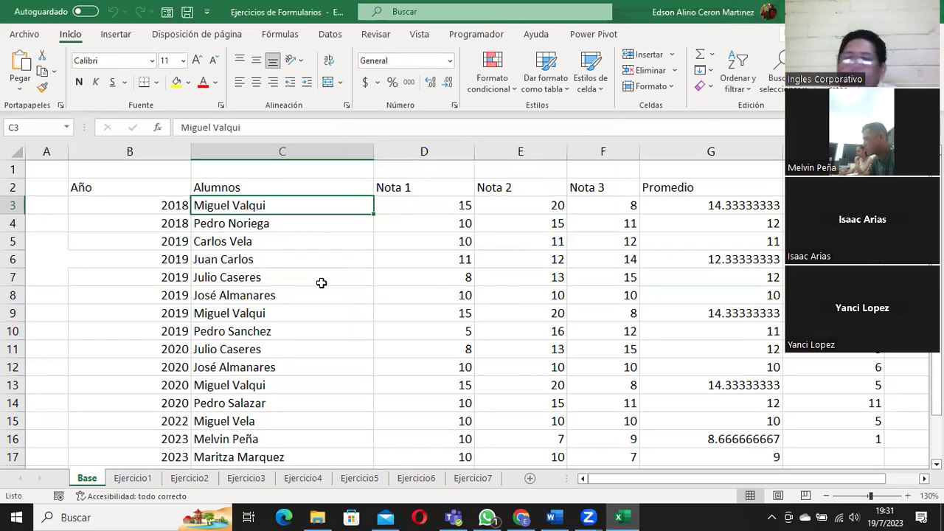
Check the last Base record's year in B18, then switch to the Ejercicio1 sheet
scroll(321, 282, down, 2)
click(153, 361)
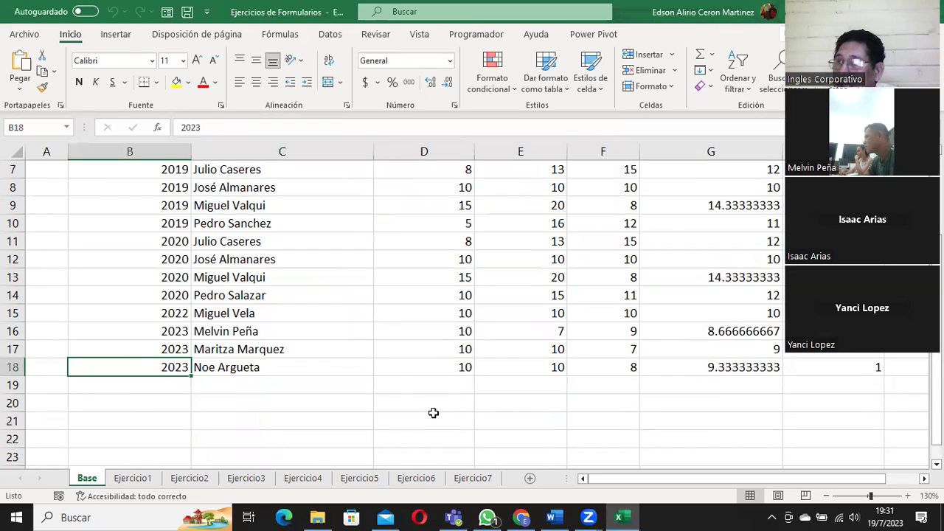
scroll(394, 359, up, 2)
scroll(394, 360, up, 1)
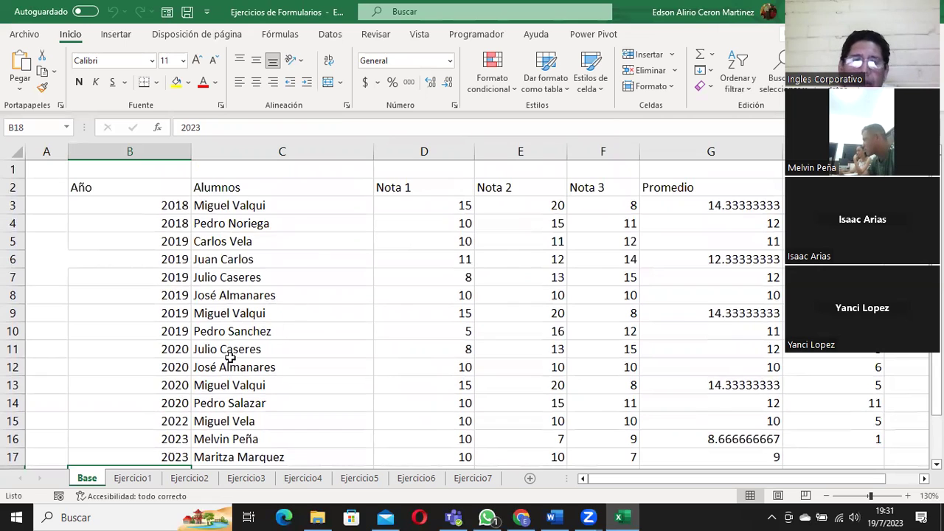
click(132, 480)
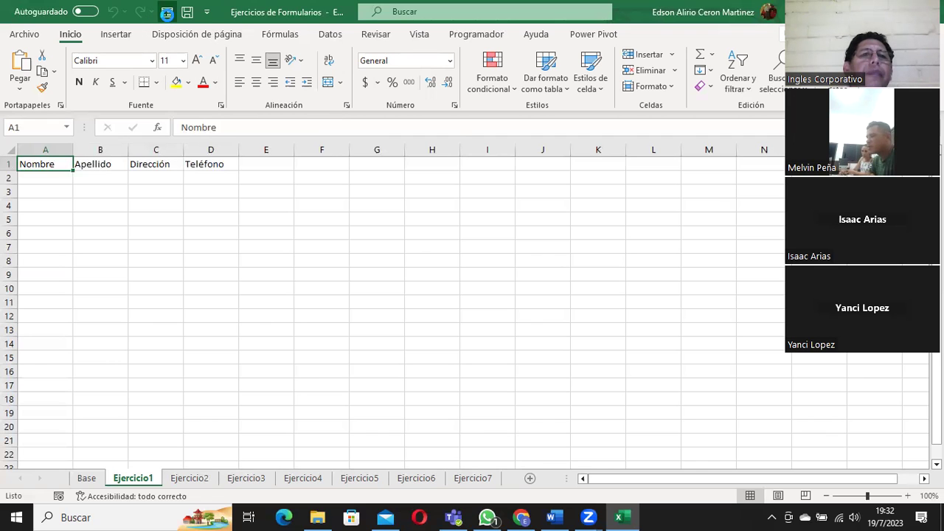
Open a data Form for Ejercicio1, accepting the first row as column labels
click(167, 12)
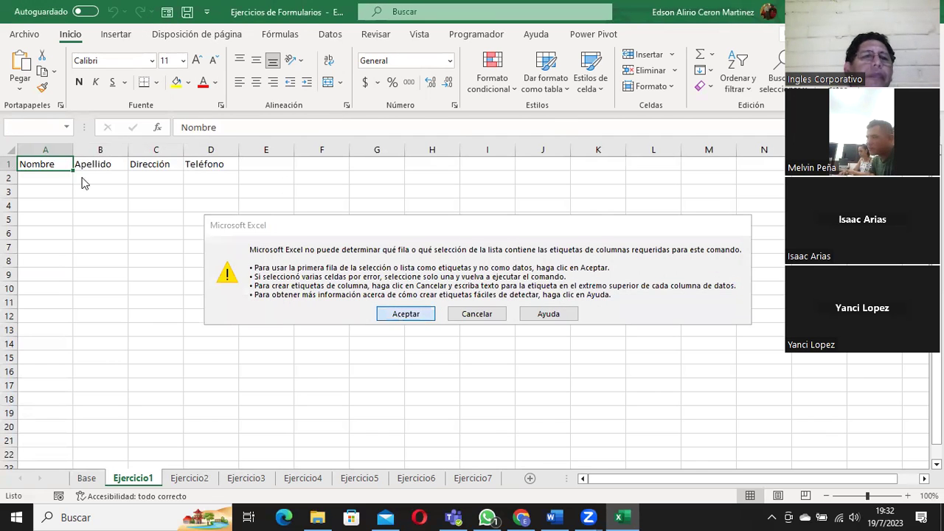
key(Return)
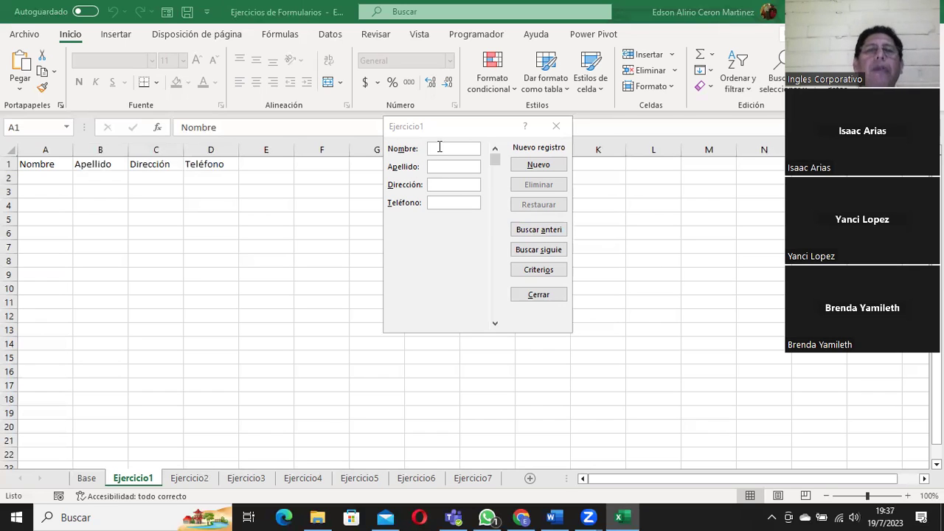
Enter the first contact's name, surname, address and phone, fixing typos, and add it as row 2
click(440, 147)
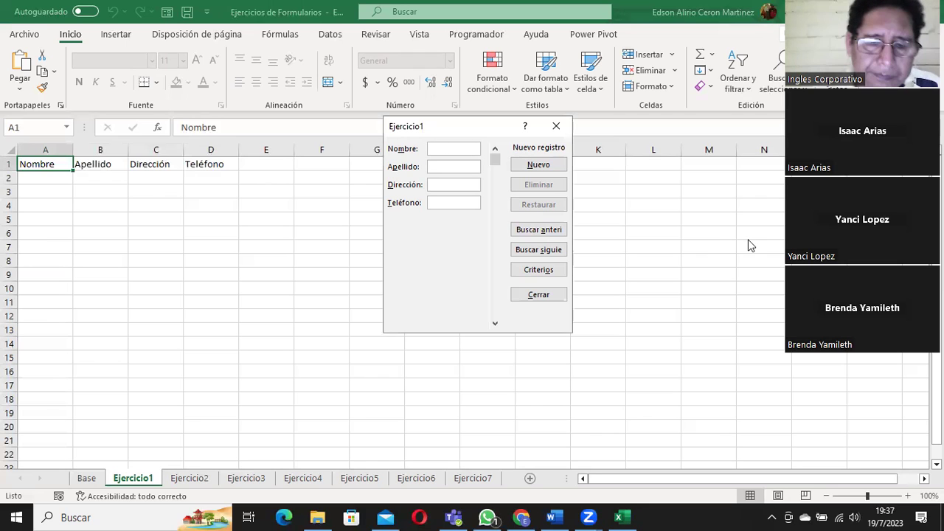
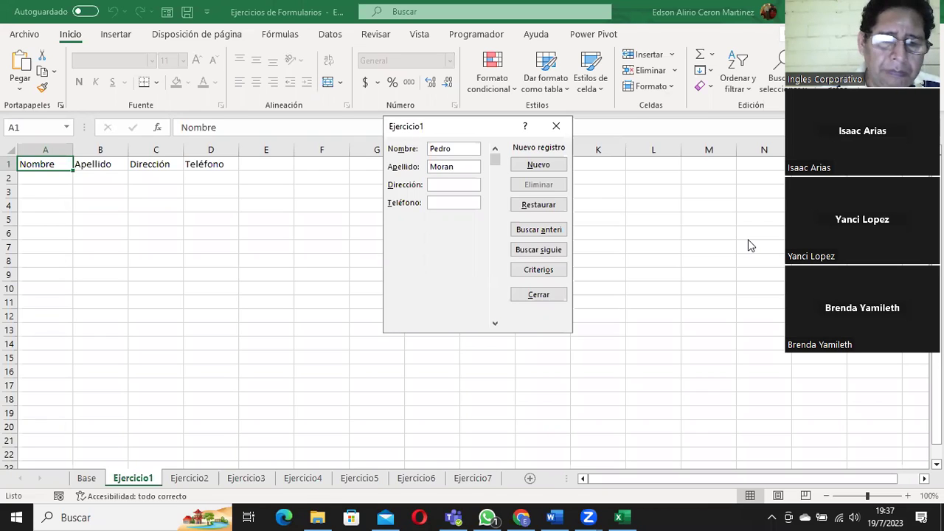
key(Tab)
text(Soyaoang)
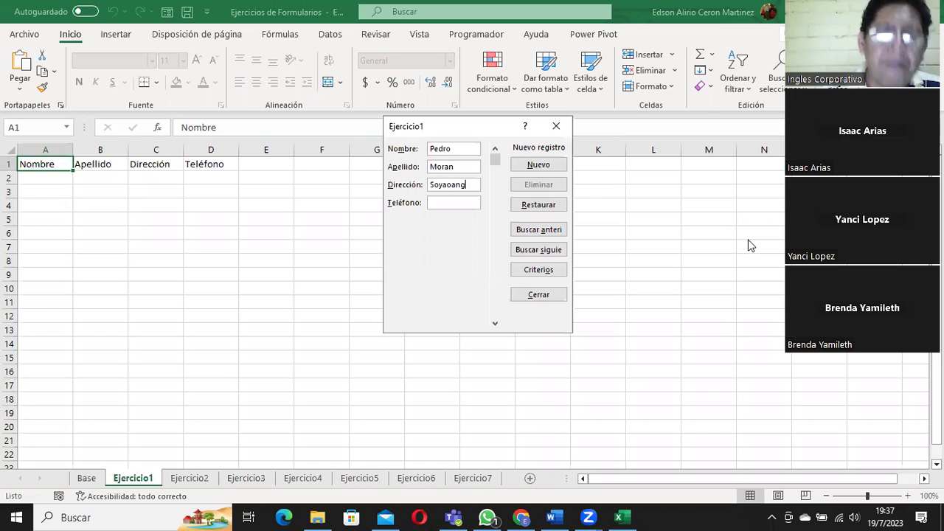
key(BackSpace)
key(BackSpace)
key(BackSpace)
text(pa)
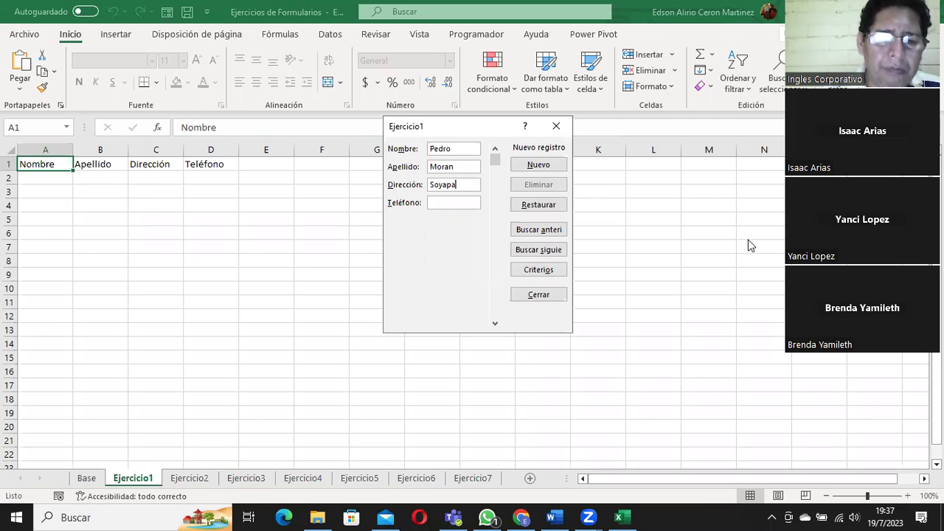
key(BackSpace)
key(BackSpace)
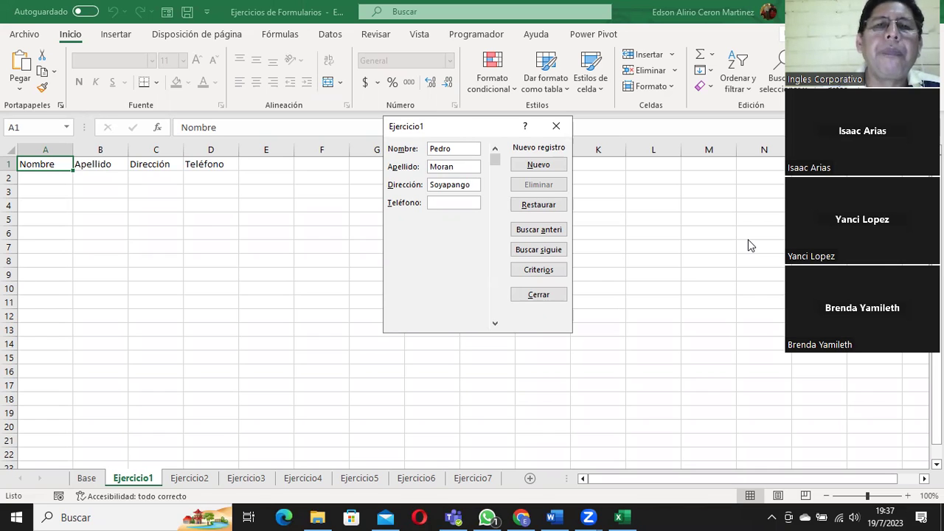
text(1112345)
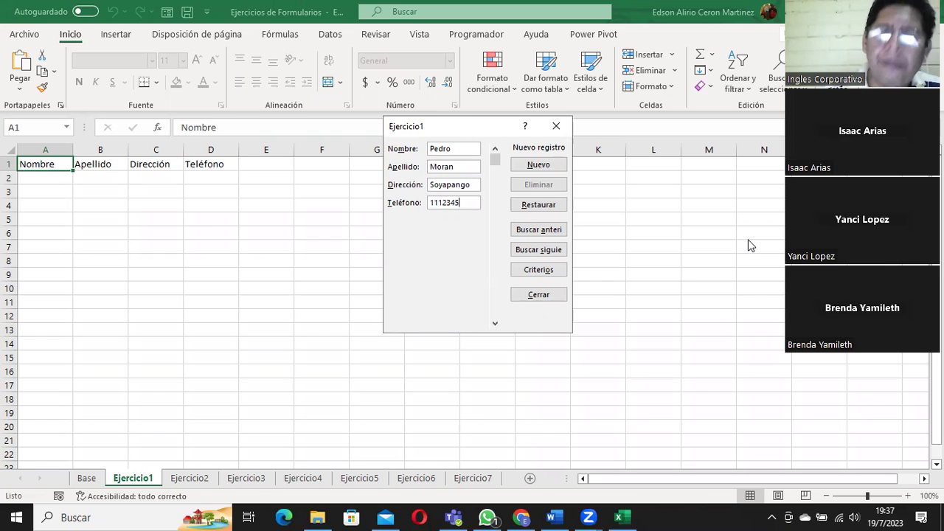
click(559, 165)
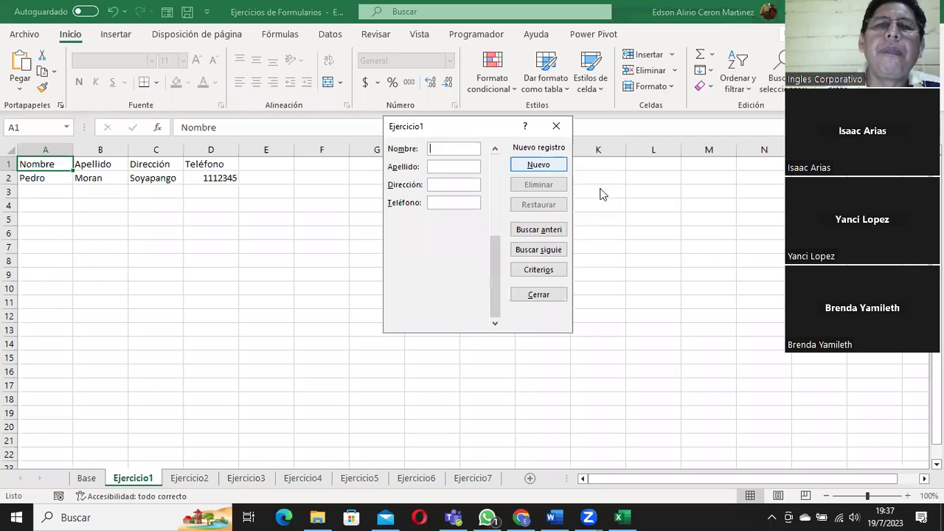
Fill in the second contact's name, surname, address and phone, and save it as row 3
text(P)
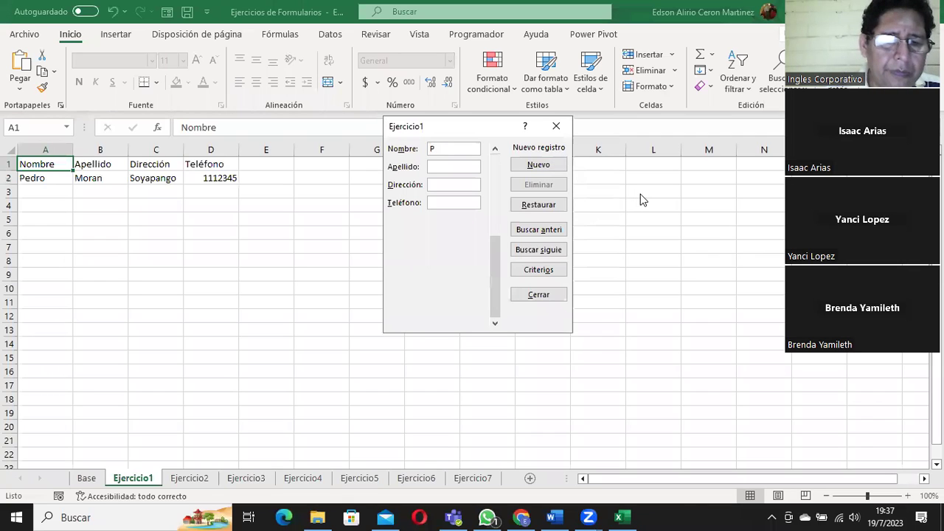
text( Ma)
text(in4e)
key(BackSpace)
key(BackSpace)
key(BackSpace)
key(BackSpace)
key(BackSpace)
key(BackSpace)
key(BackSpace)
key(BackSpace)
text(atrtine)
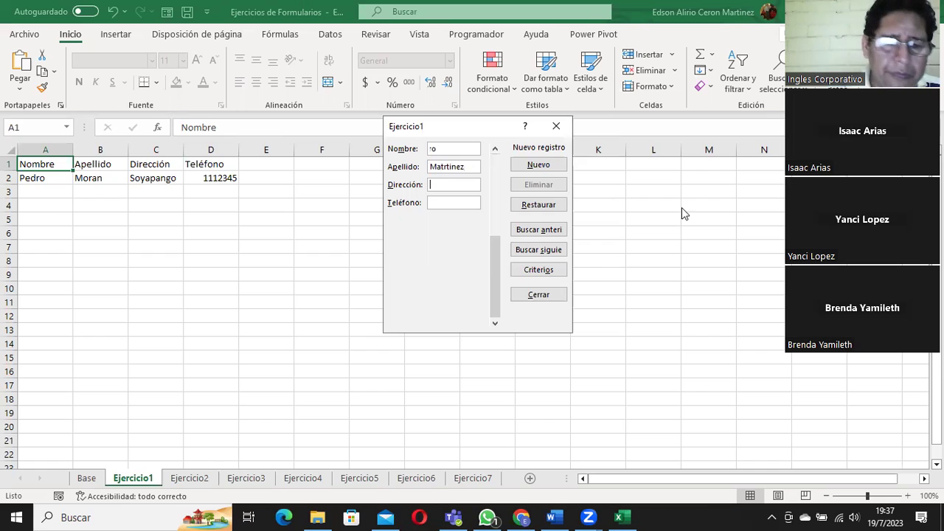
text(ZA)
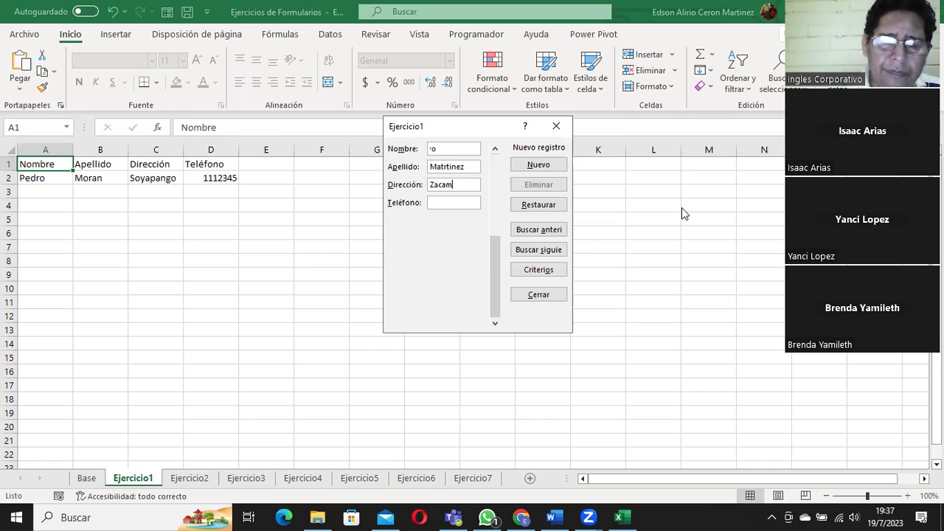
text(56123)
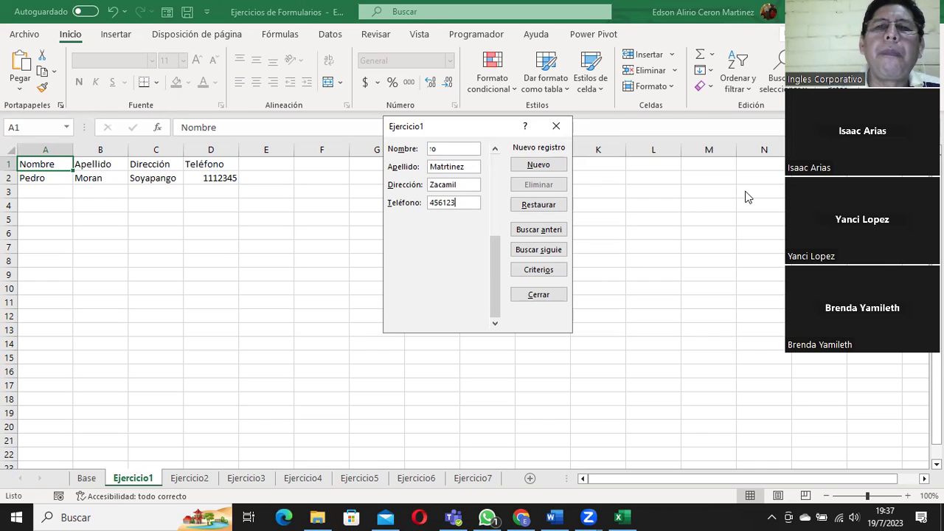
click(547, 167)
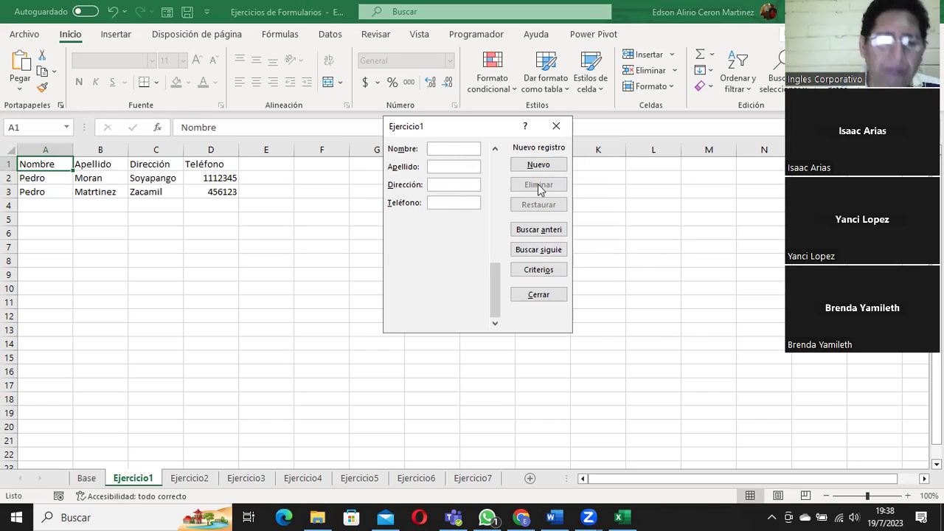
Complete the next contact's details, including the phone number, and save it as row 4
text(Betty)
text(San SAlba)
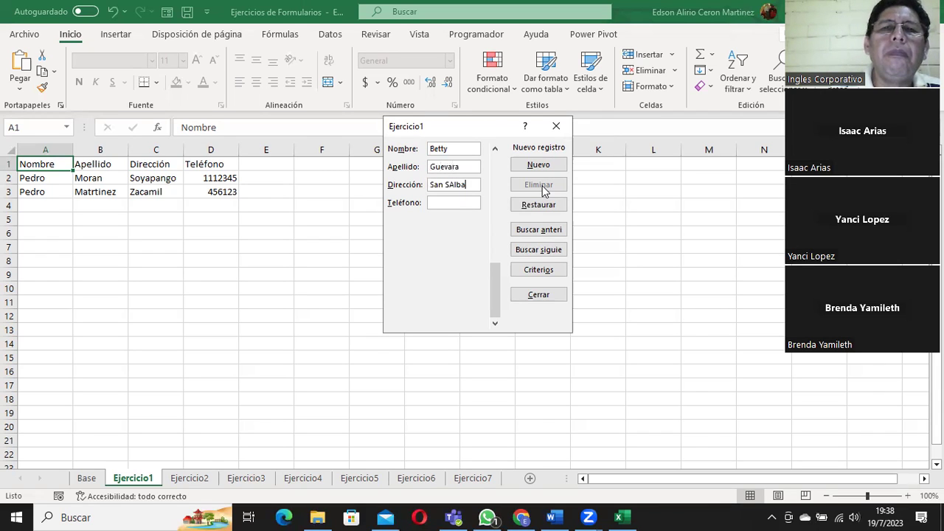
key(BackSpace)
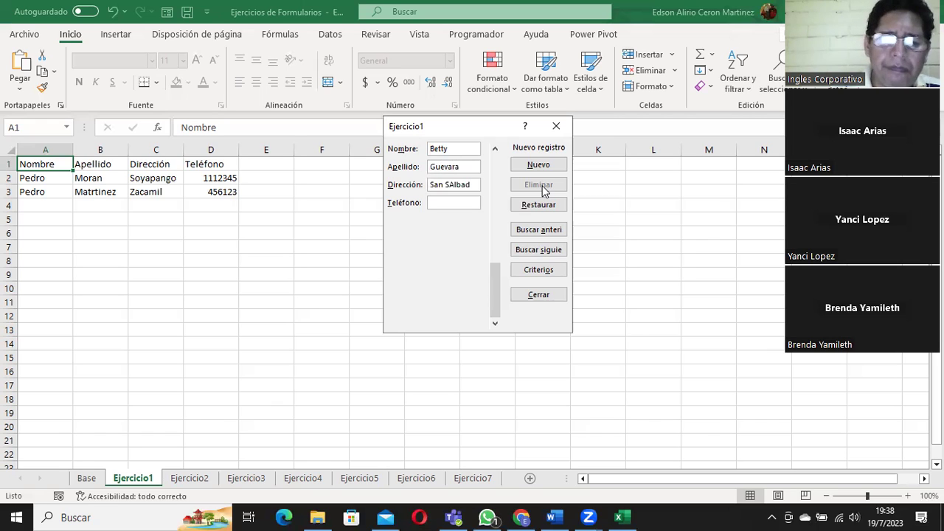
click(470, 203)
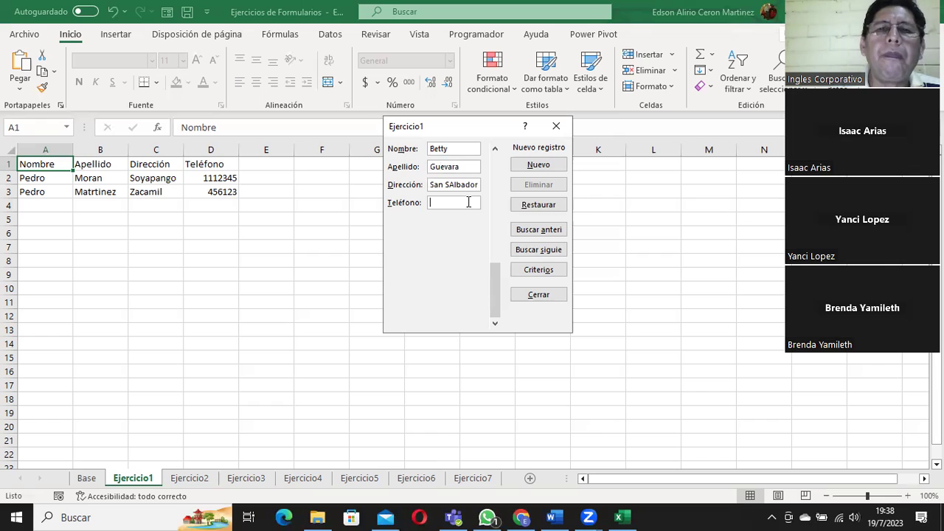
text(789456)
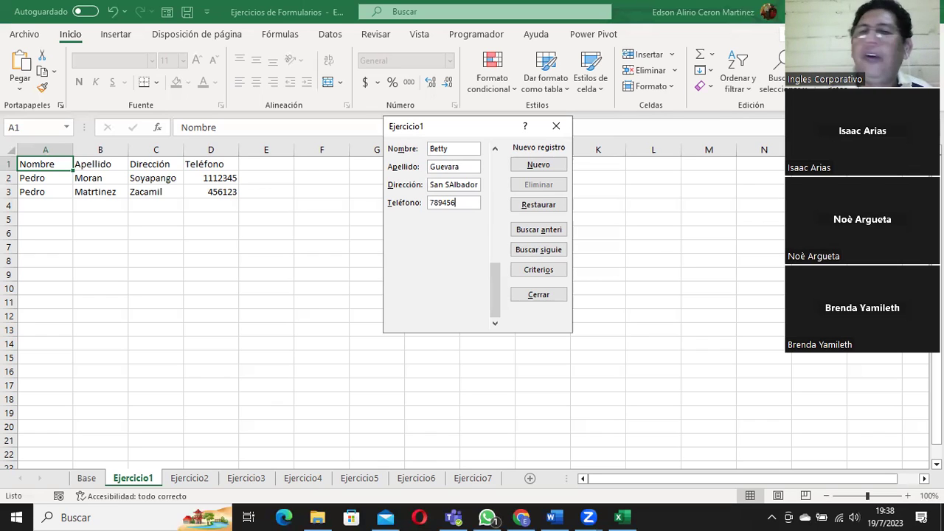
click(544, 168)
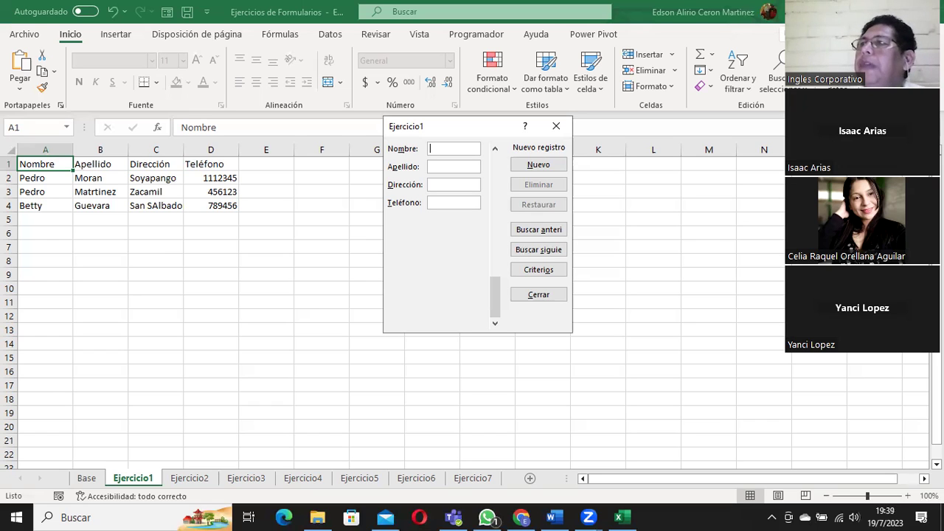
Close the data form, zoom the sheet to 150% and select cell C4
click(536, 296)
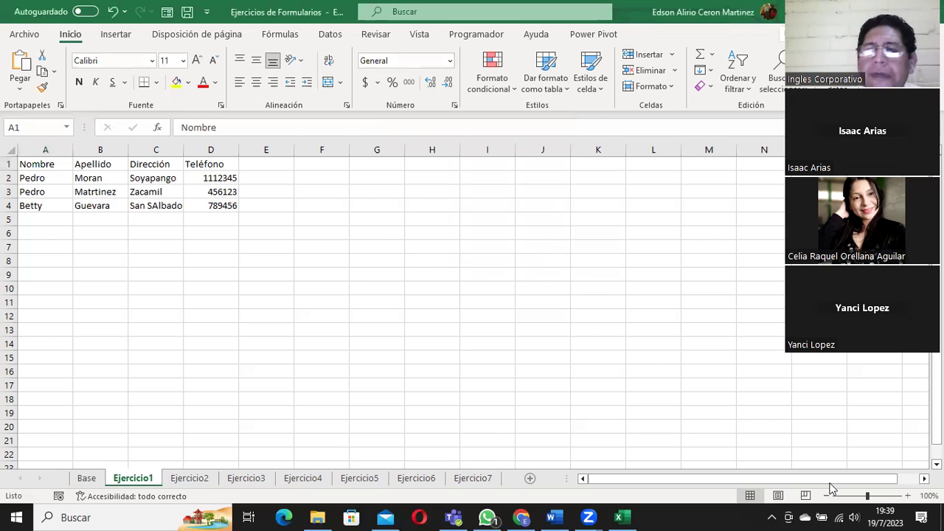
click(908, 496)
click(908, 496)
click(908, 495)
click(908, 496)
click(909, 496)
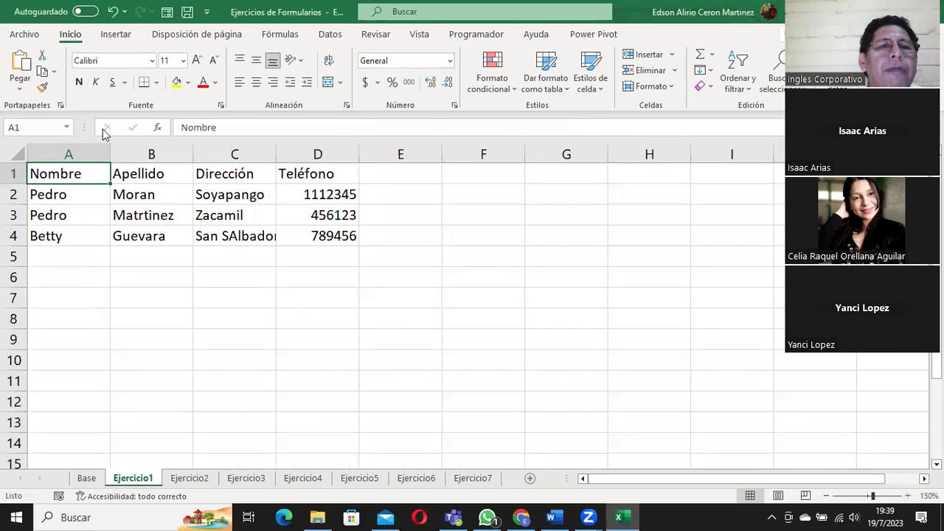
click(233, 235)
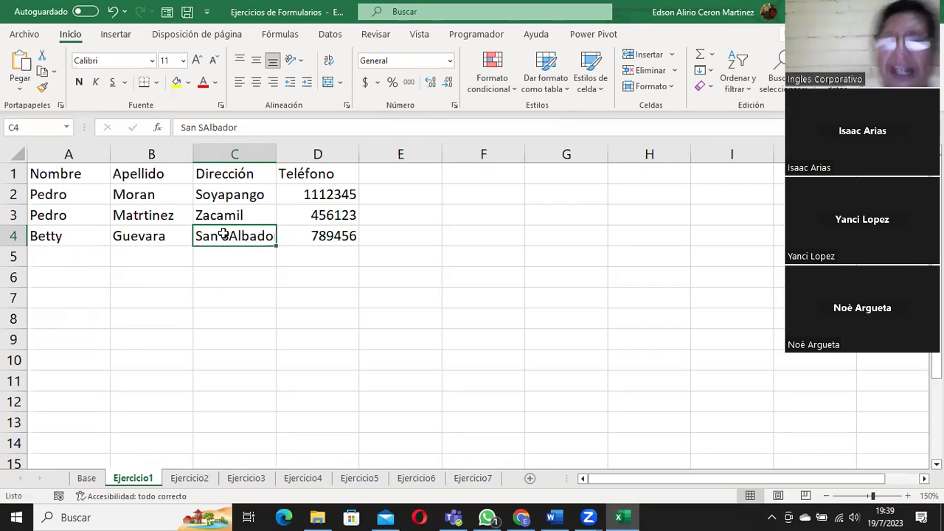
Reopen the Ejercicio1 form, move to record 3 and edit its Dirección field
click(168, 12)
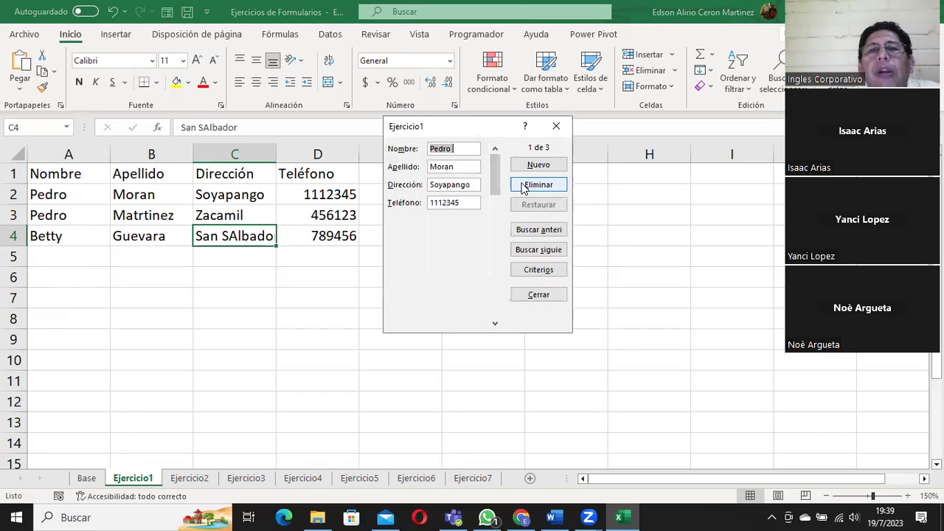
click(553, 251)
click(553, 251)
click(449, 184)
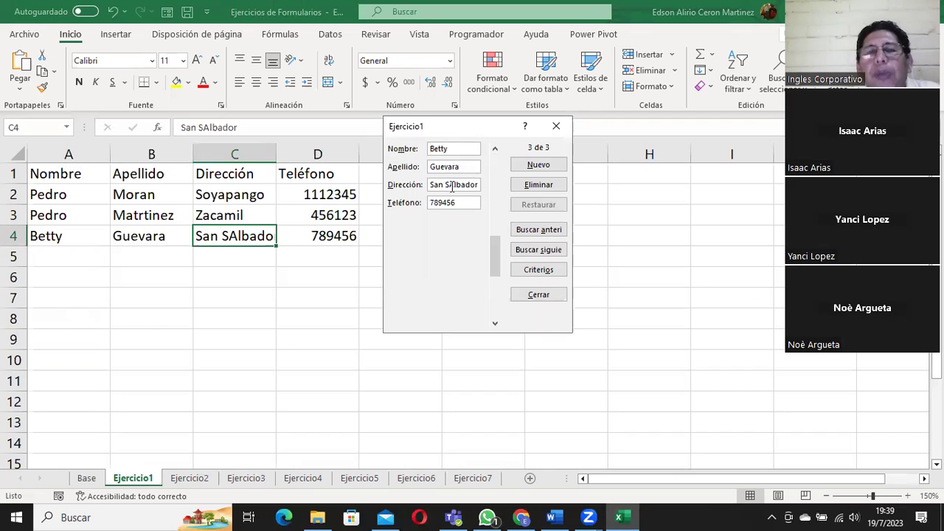
key(BackSpace)
text(a)
key(Return)
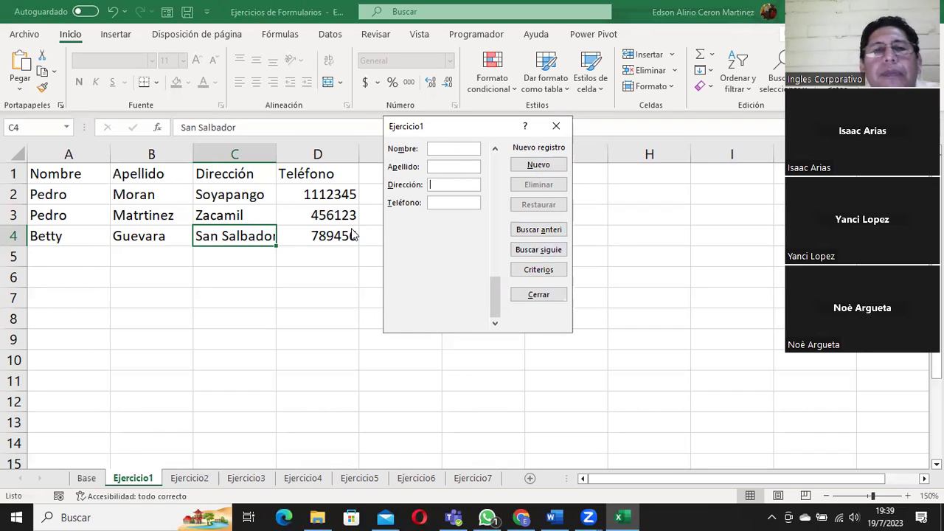
Redo the third record's address fix, replacing the misspelt b with v
click(546, 230)
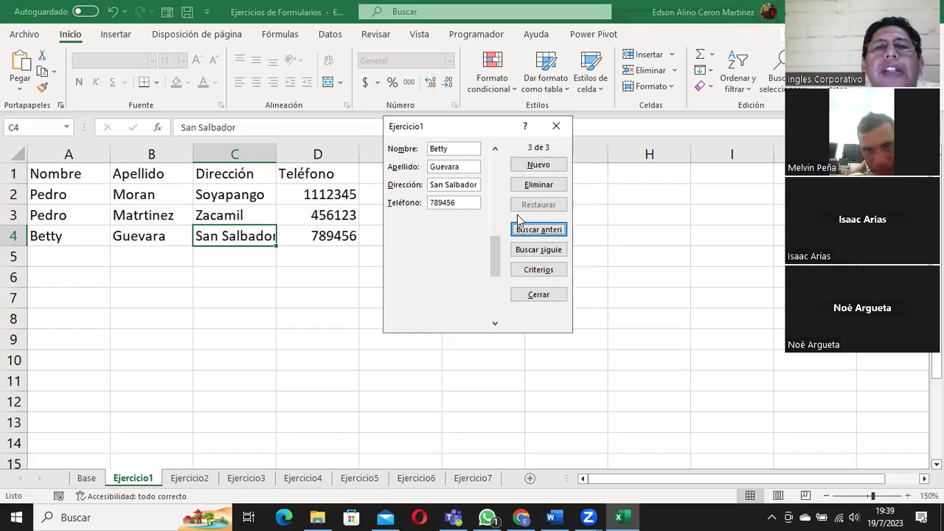
click(461, 185)
key(BackSpace)
text(v)
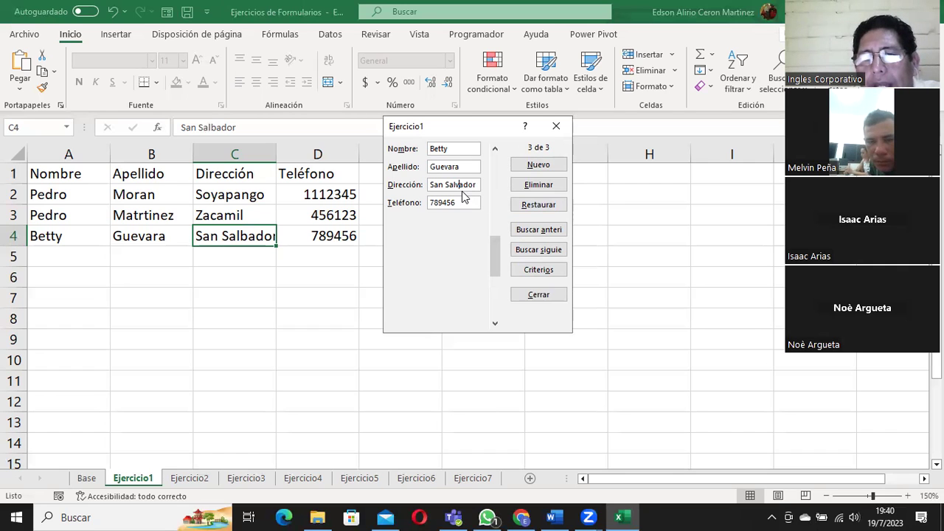
click(555, 208)
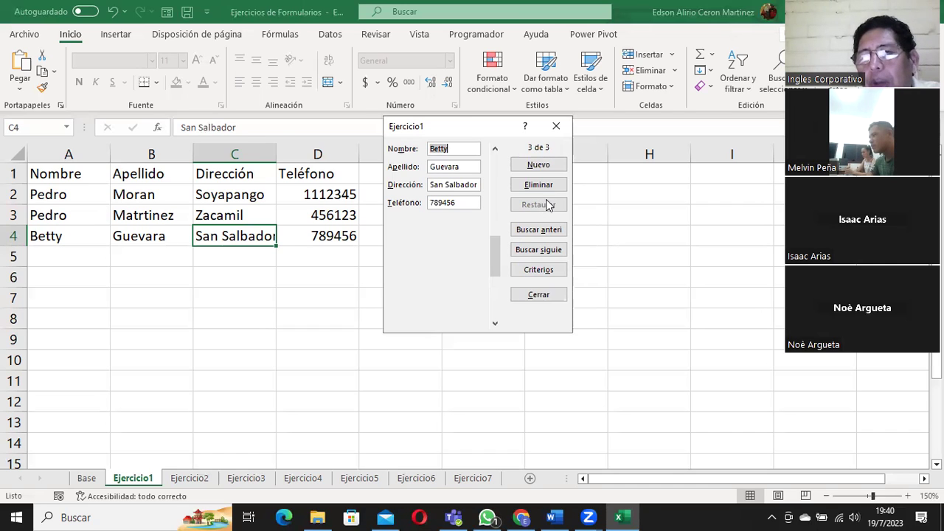
click(454, 185)
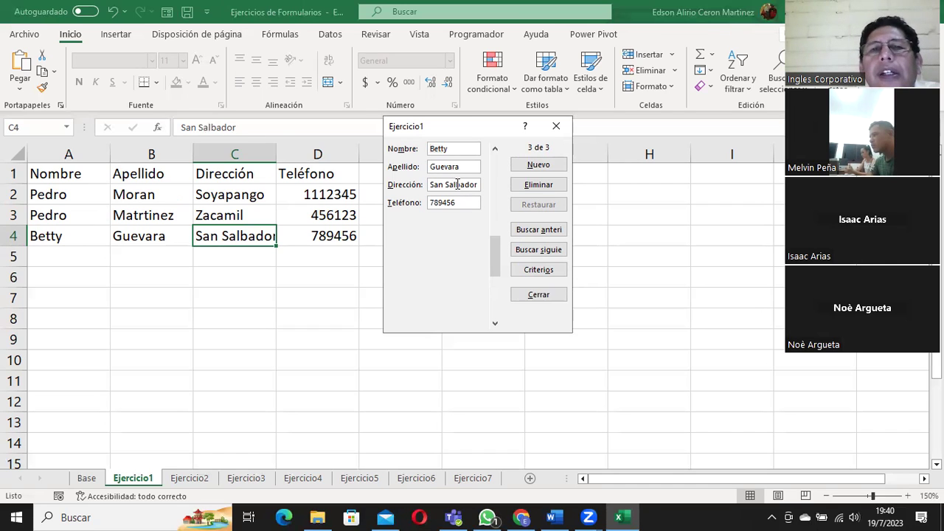
key(Delete)
text(v)
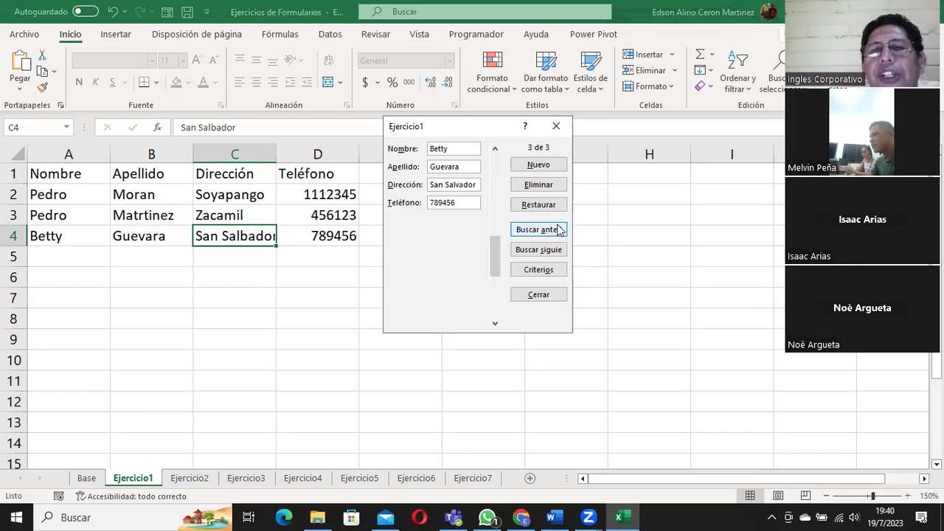
click(544, 209)
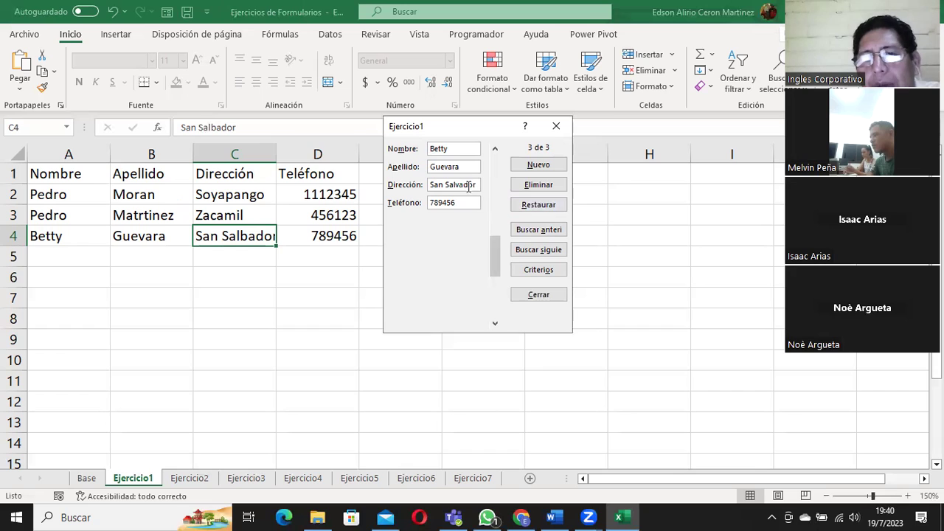
Commit the corrected address to cell C4 and begin a blank new record
click(557, 206)
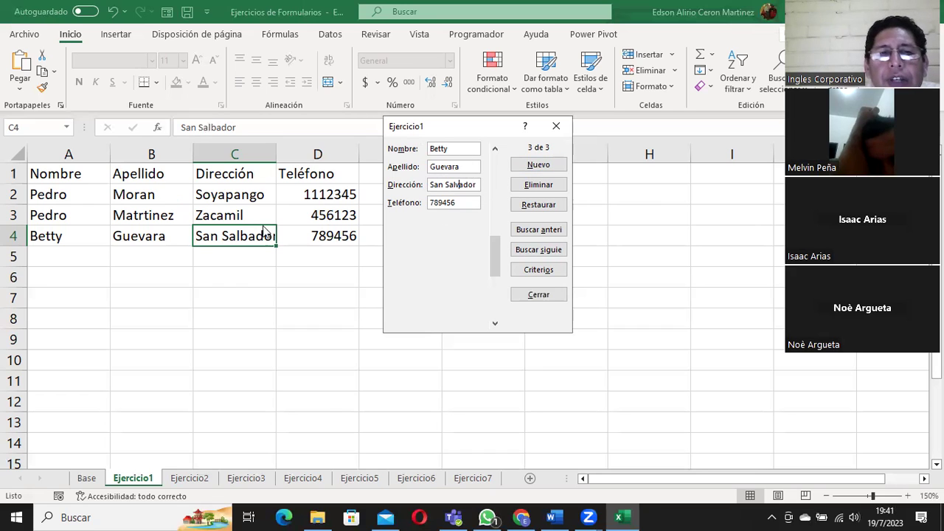
click(547, 170)
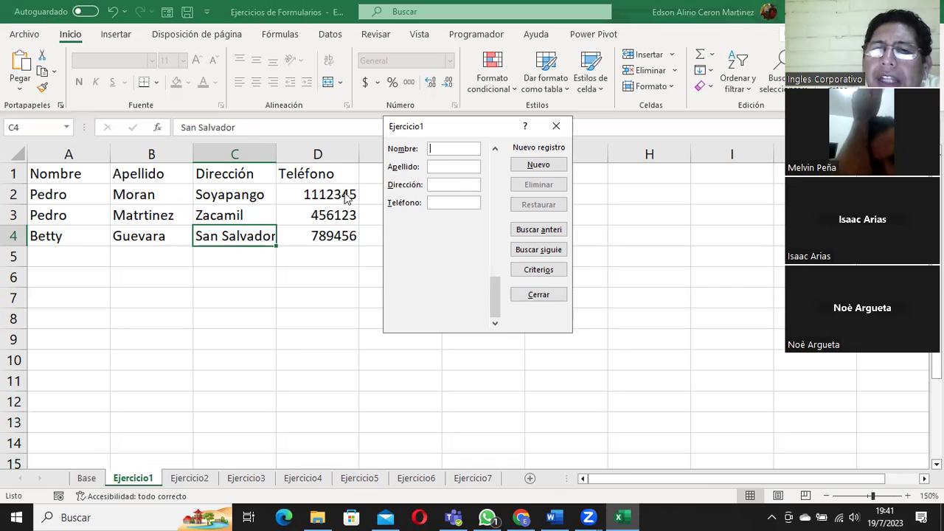
Close the form, select the three record rows, and open a data form despite the label warning
click(556, 127)
drag(53, 194, 354, 190)
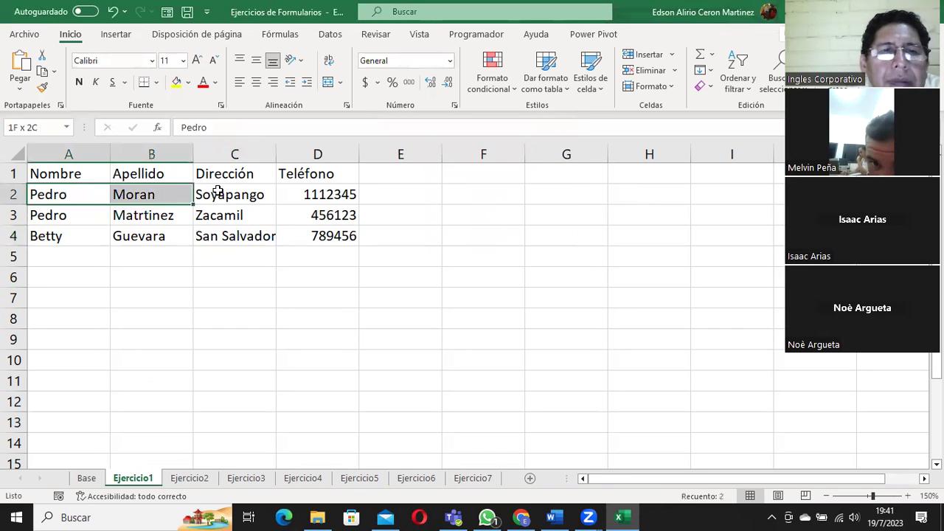
drag(40, 217, 336, 214)
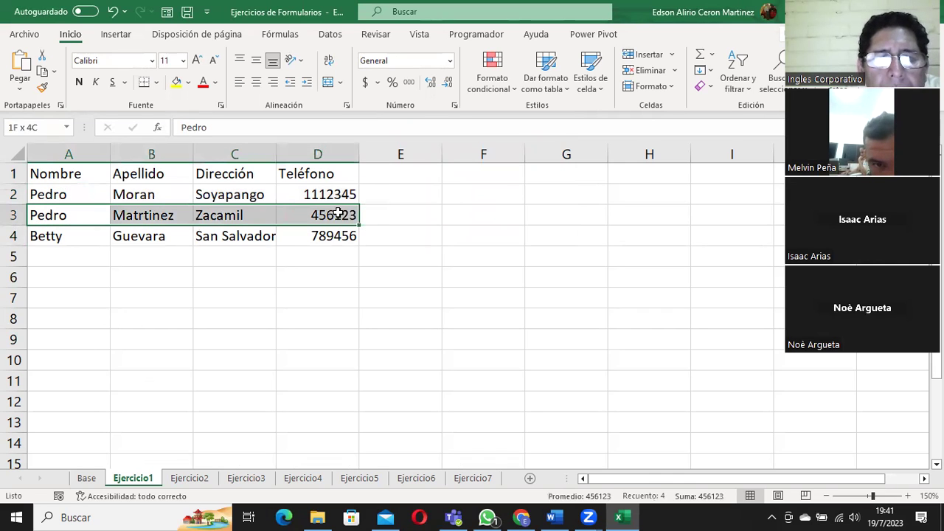
drag(53, 238, 330, 239)
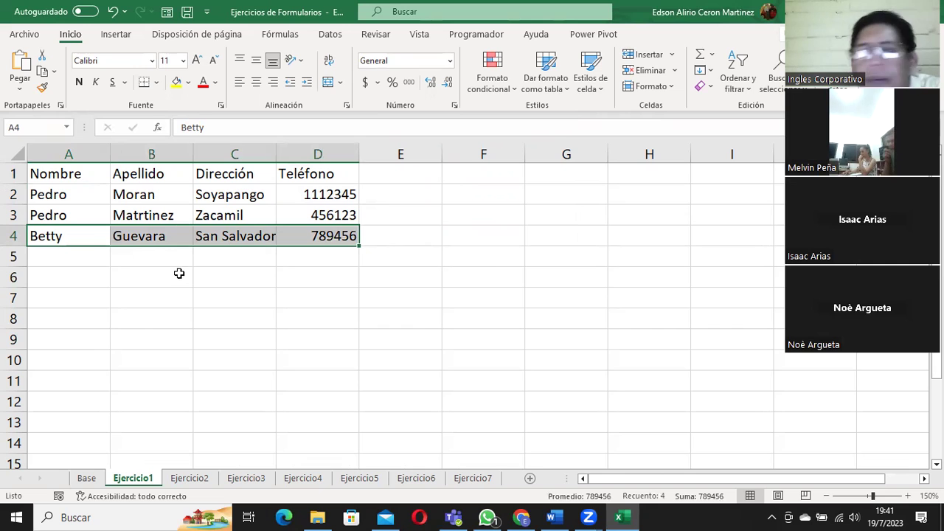
click(166, 12)
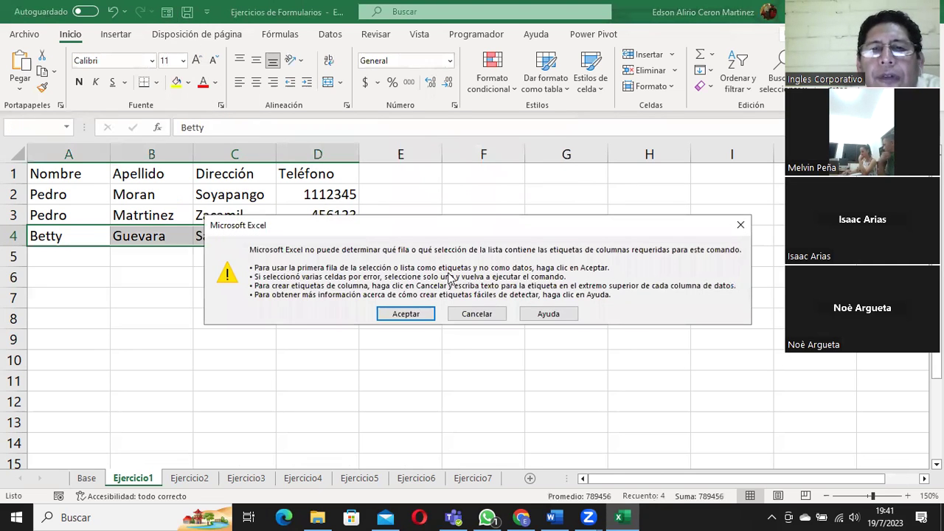
click(403, 315)
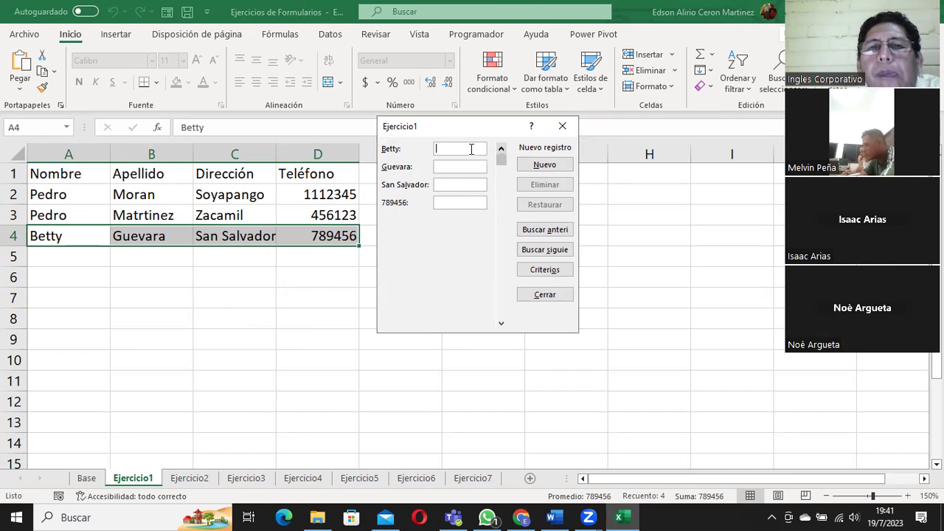
Close the mislabelled form and reopen the data form from cell B3 inside the table
click(544, 231)
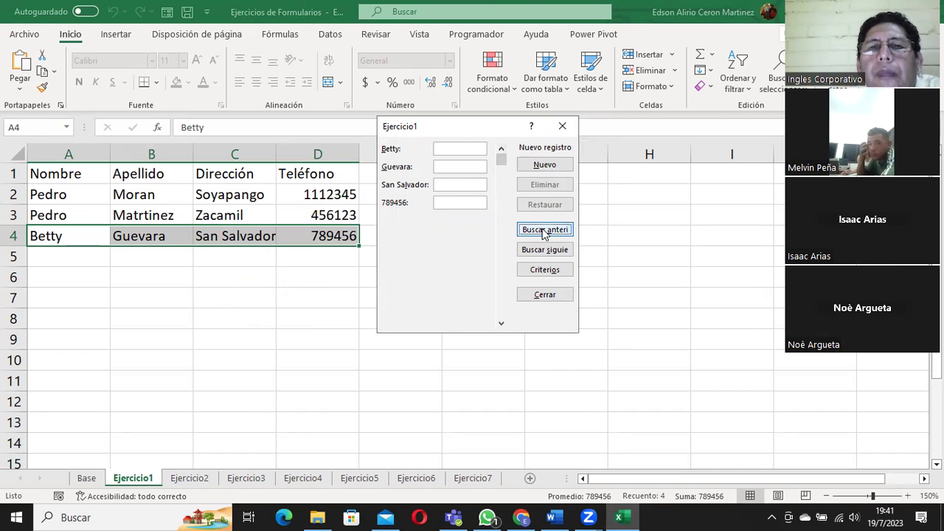
click(537, 297)
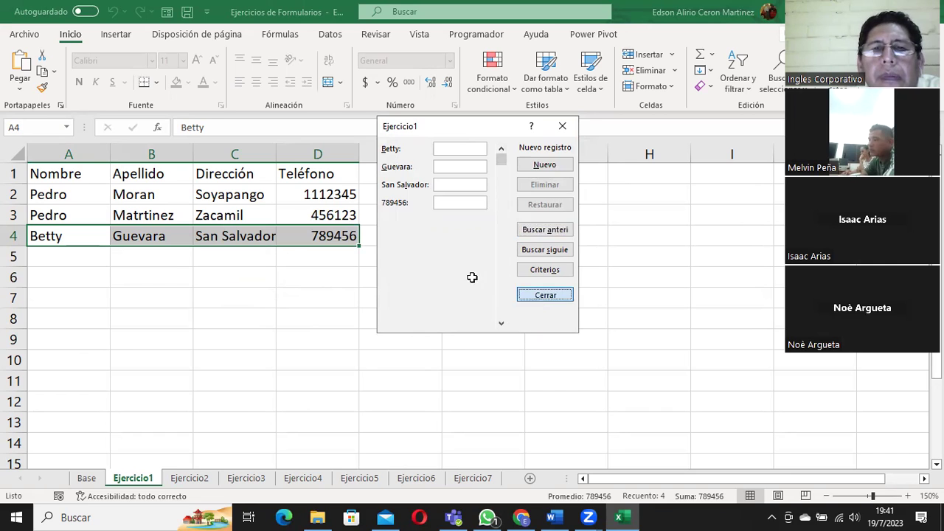
click(143, 215)
click(168, 12)
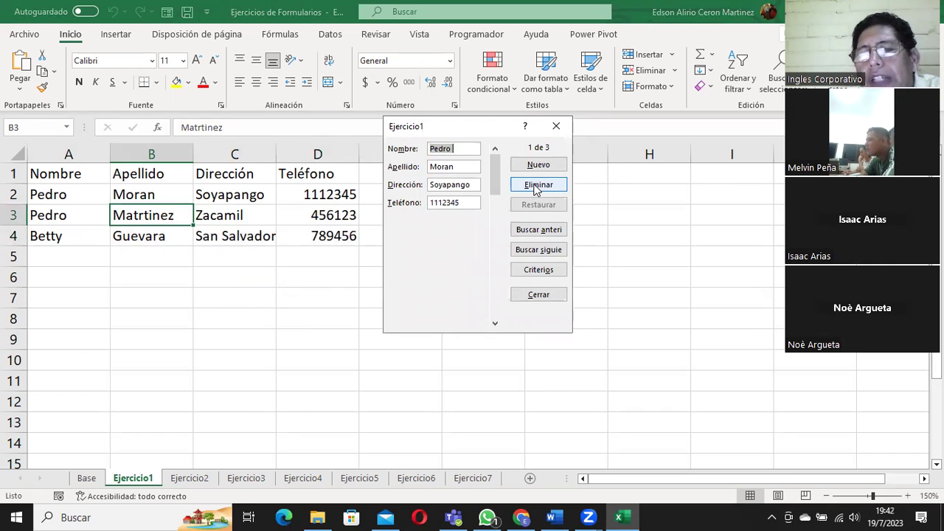
Delete the displayed record from the Ejercicio1 data form and confirm the deletion
click(536, 186)
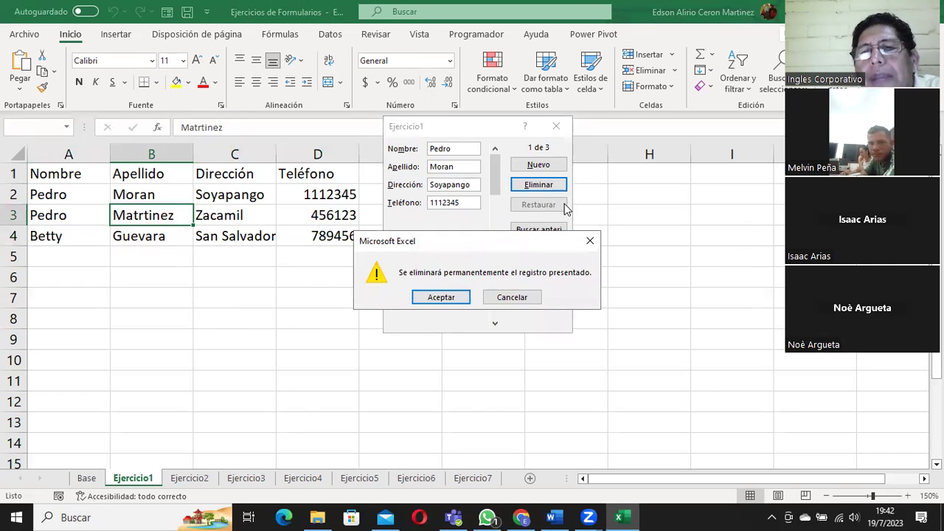
click(441, 297)
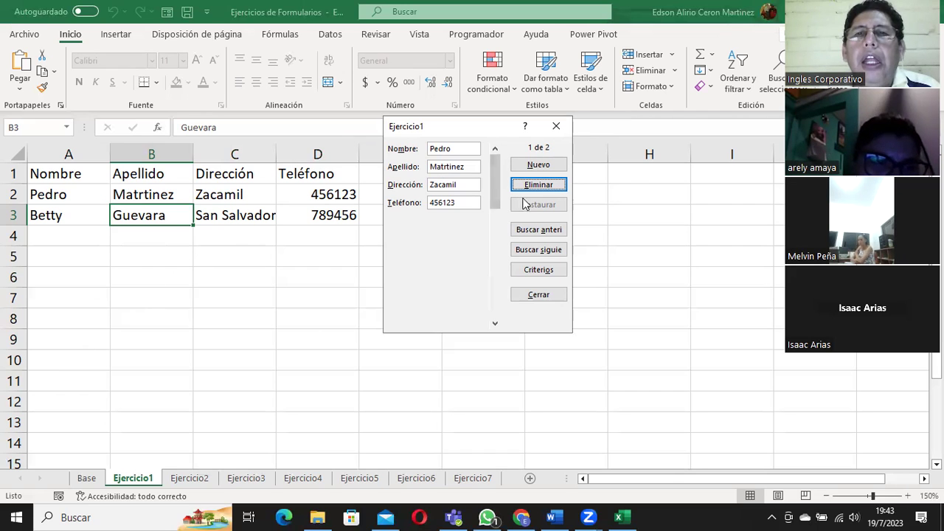
click(462, 183)
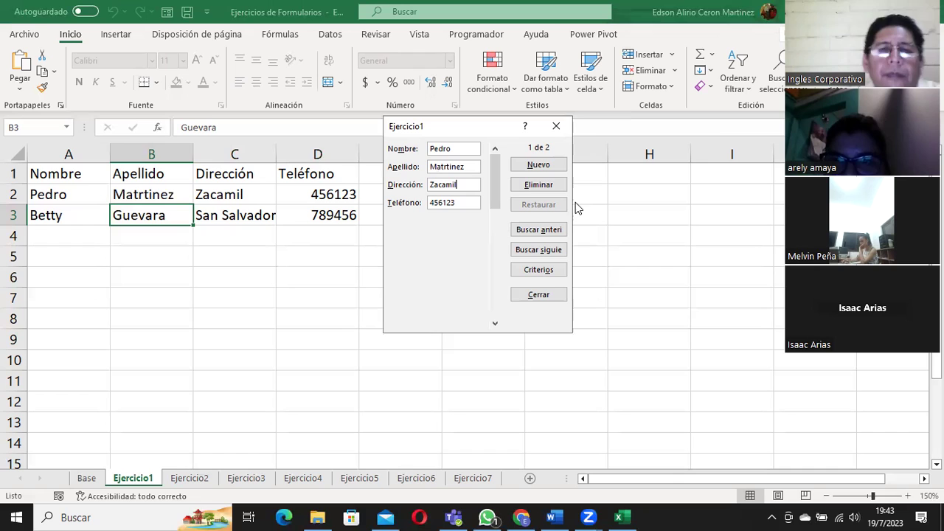
Close the data form and go to the Ejercicio2 sheet, checking its Forma de Pago, Precio, Cantidad and Total columns
click(557, 128)
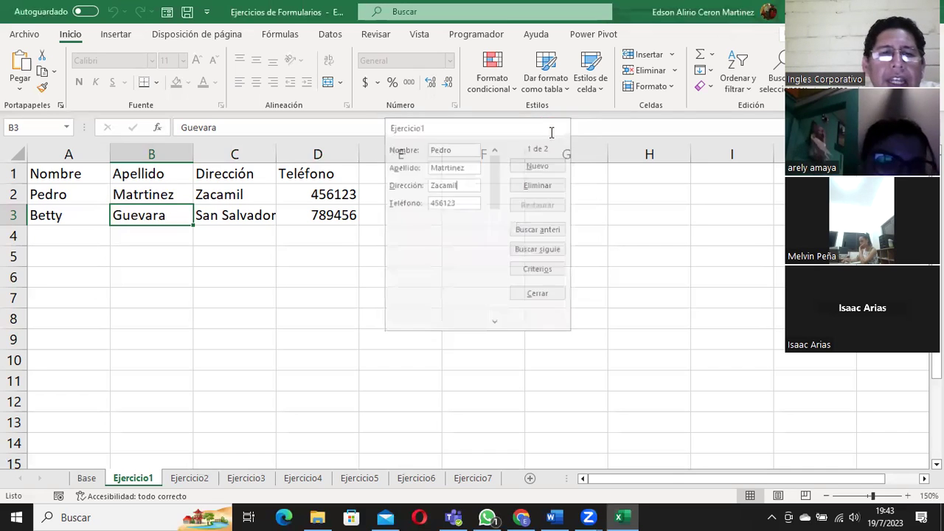
click(196, 480)
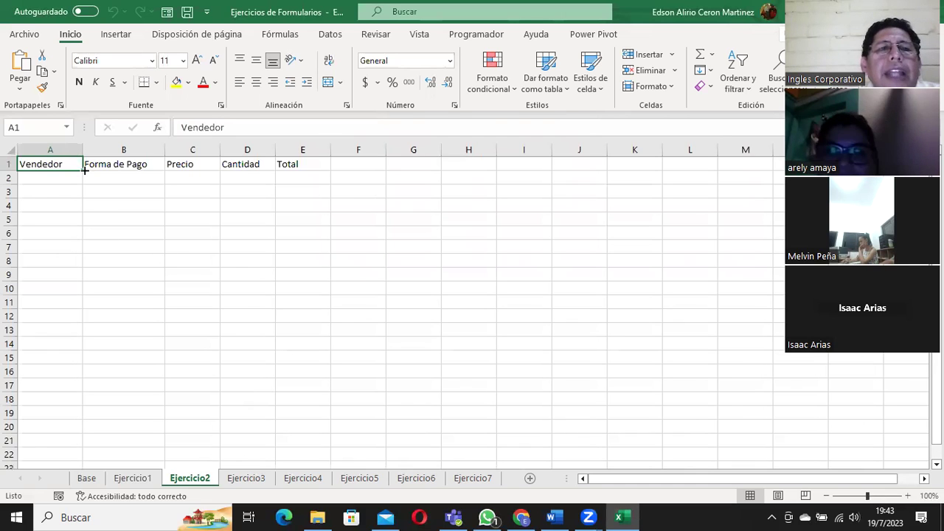
click(115, 169)
click(185, 167)
click(240, 164)
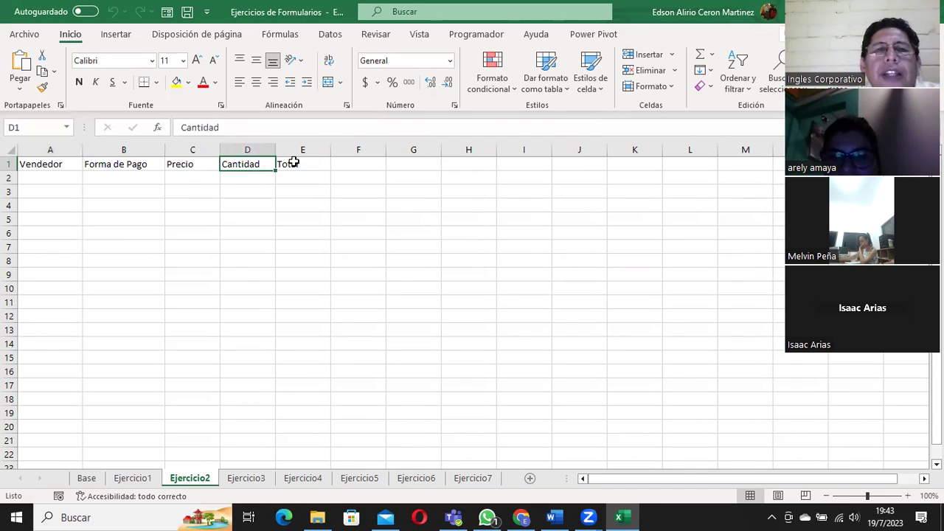
click(294, 163)
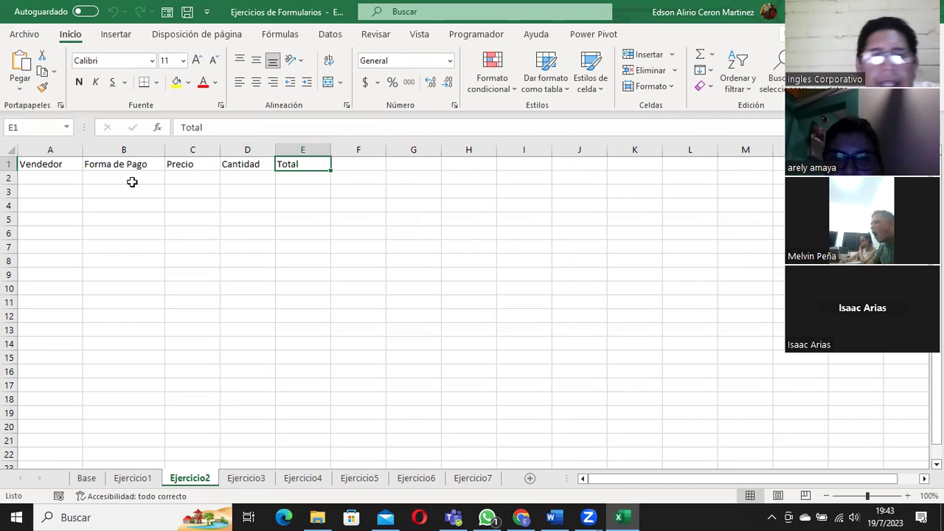
drag(46, 175, 271, 175)
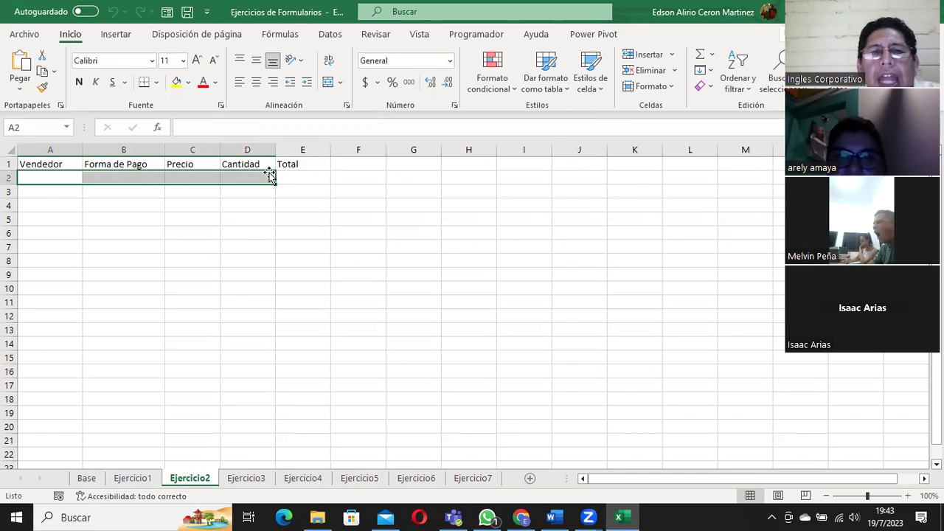
click(295, 172)
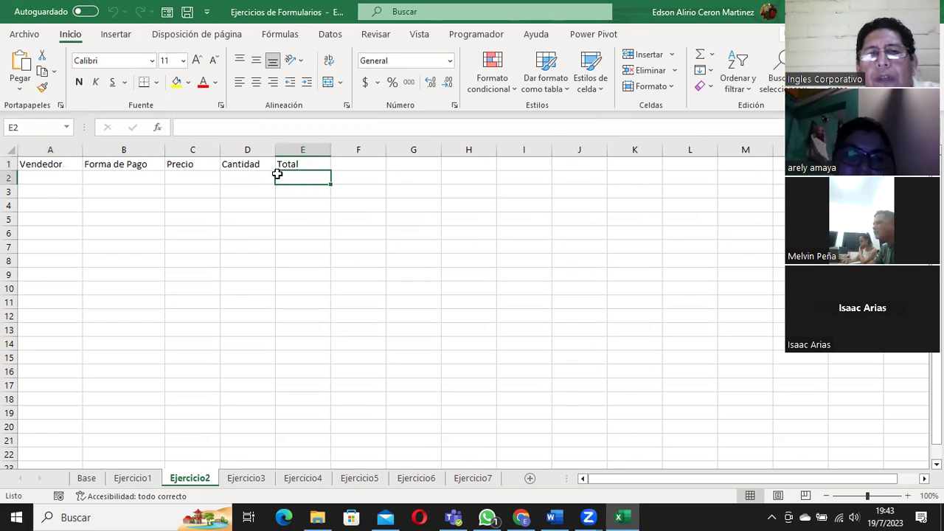
click(201, 172)
click(244, 170)
click(295, 171)
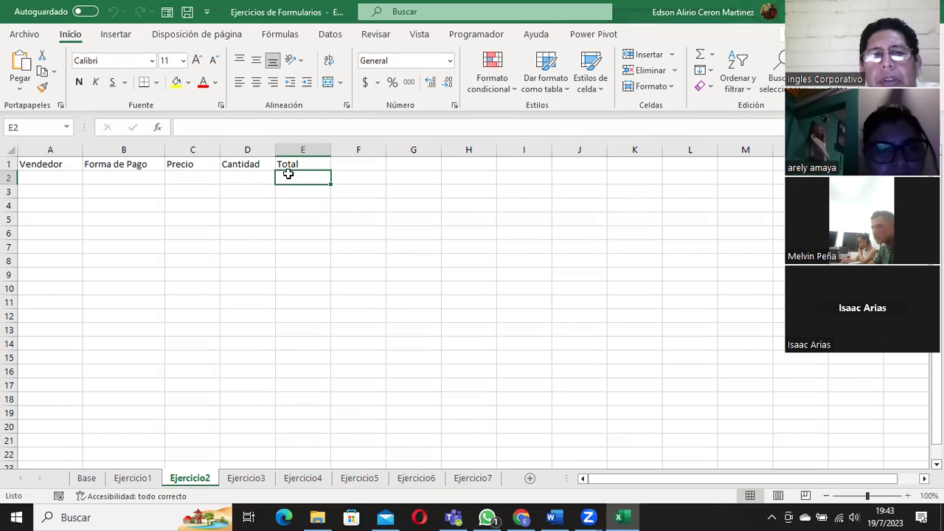
Enter the Total formula =(C2*D2) in cell E2
click(171, 180)
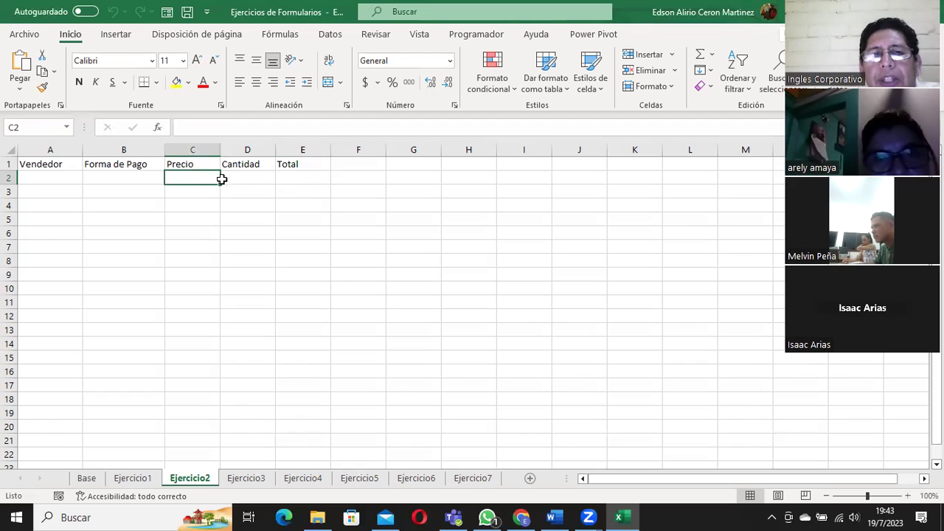
click(234, 179)
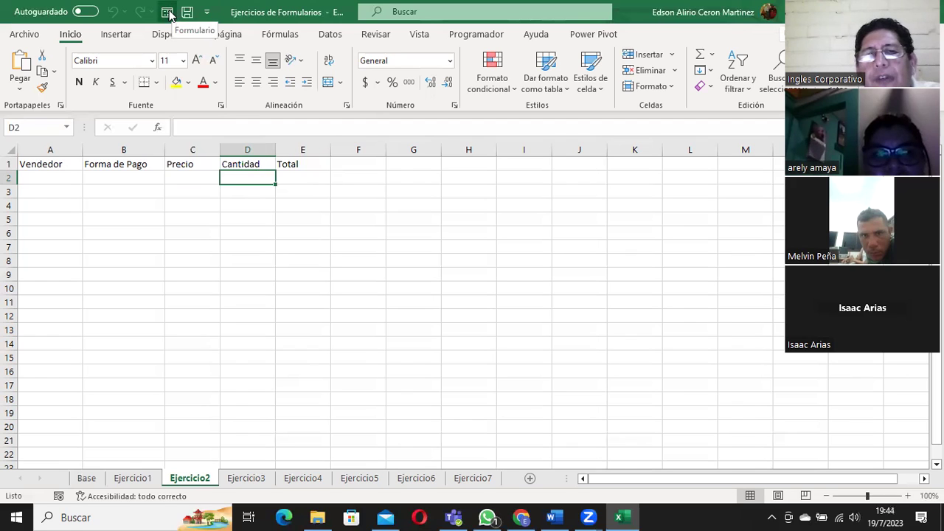
click(305, 178)
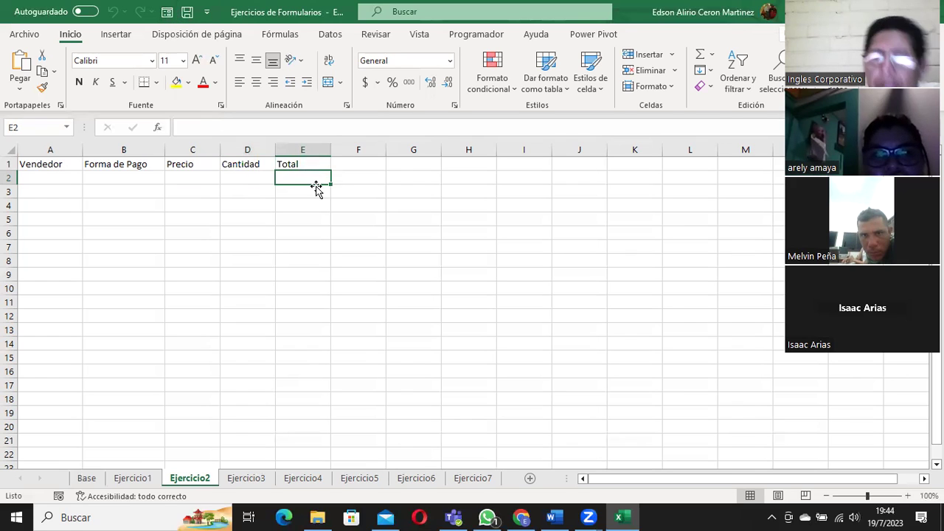
text(=()
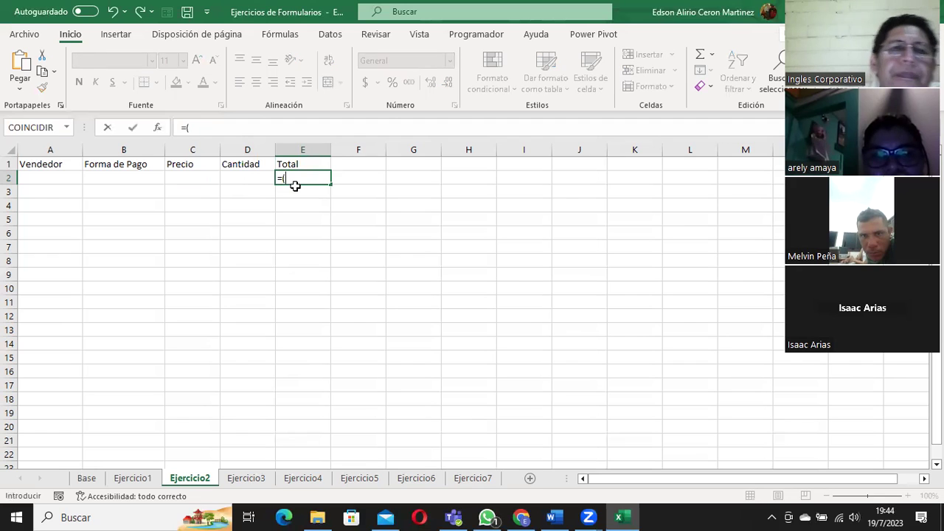
click(187, 177)
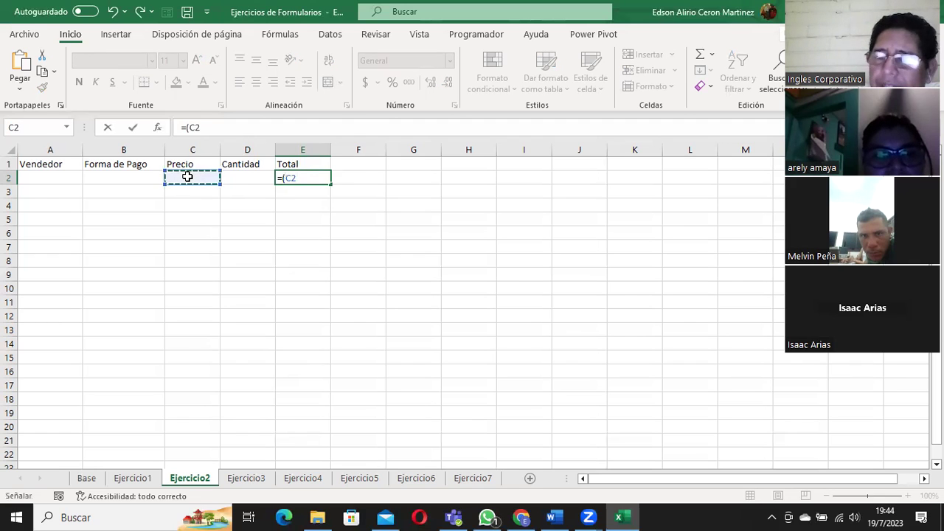
text(*)
click(229, 180)
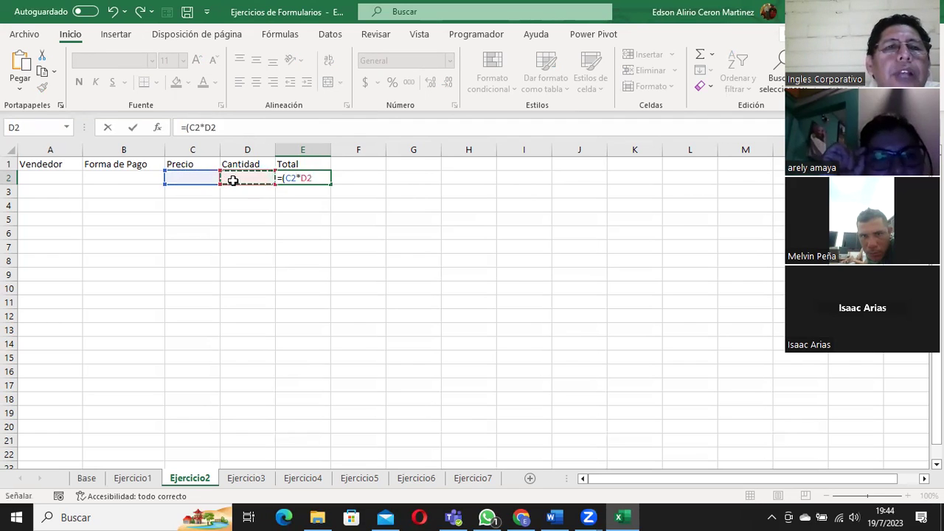
text())
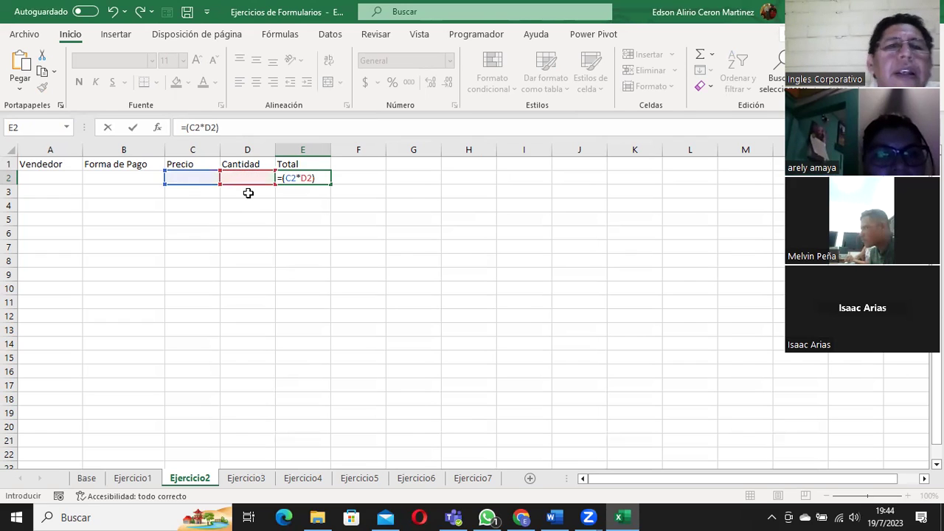
key(Return)
Fill the E2 formula down to E17 and open the Ejercicio2 data form
click(297, 177)
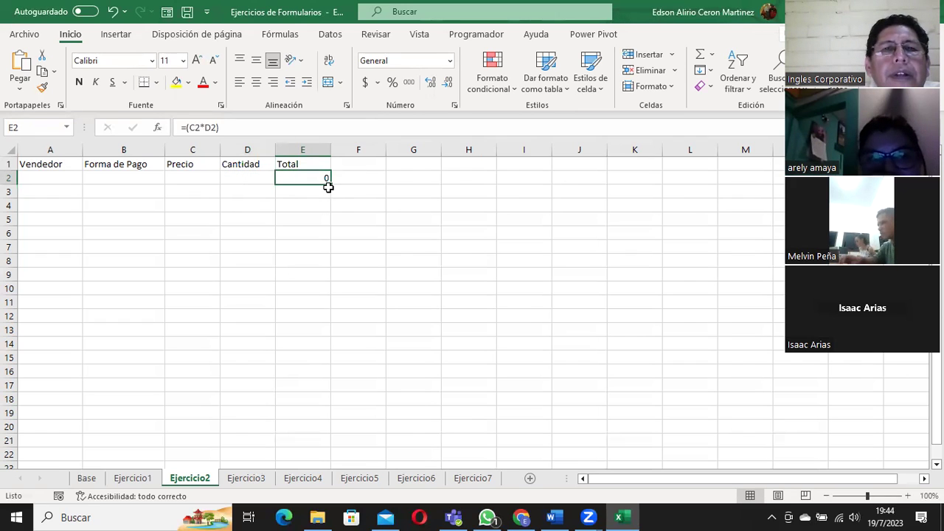
drag(330, 185, 354, 390)
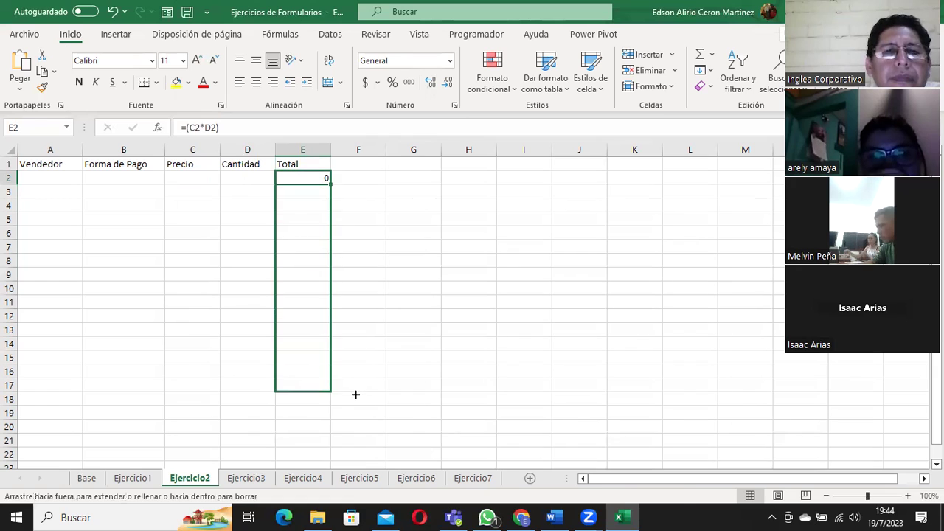
click(53, 179)
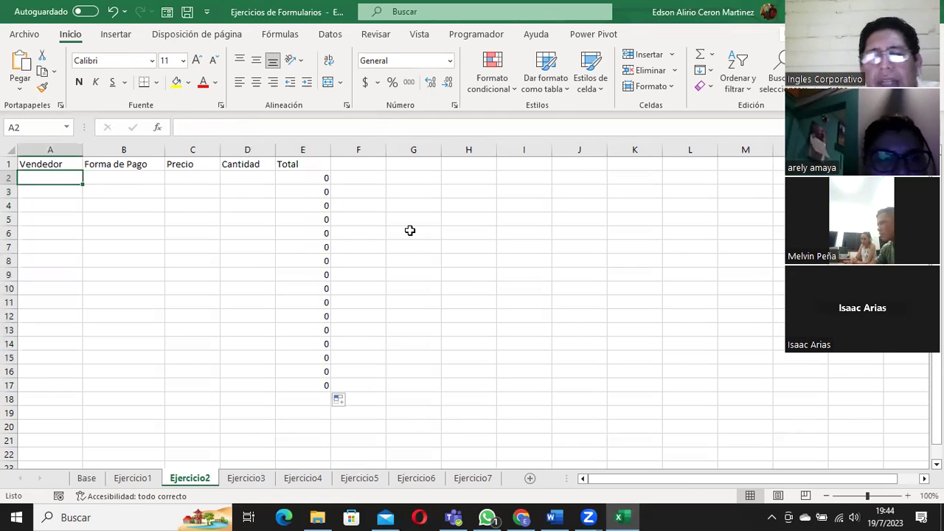
click(166, 15)
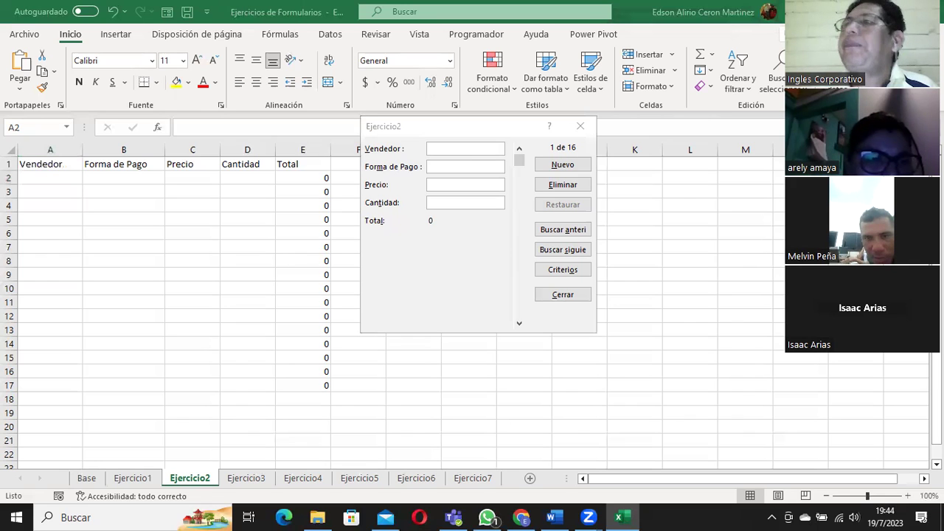
Reopen the Ejercicio2 data form, then bring the Google Sheets attendance workbook up full screen
key(alt+Tab)
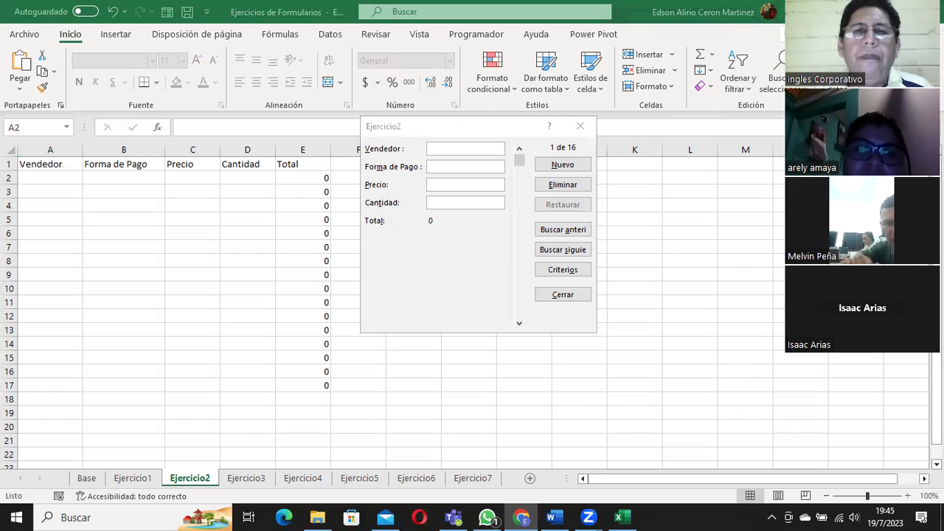
click(565, 294)
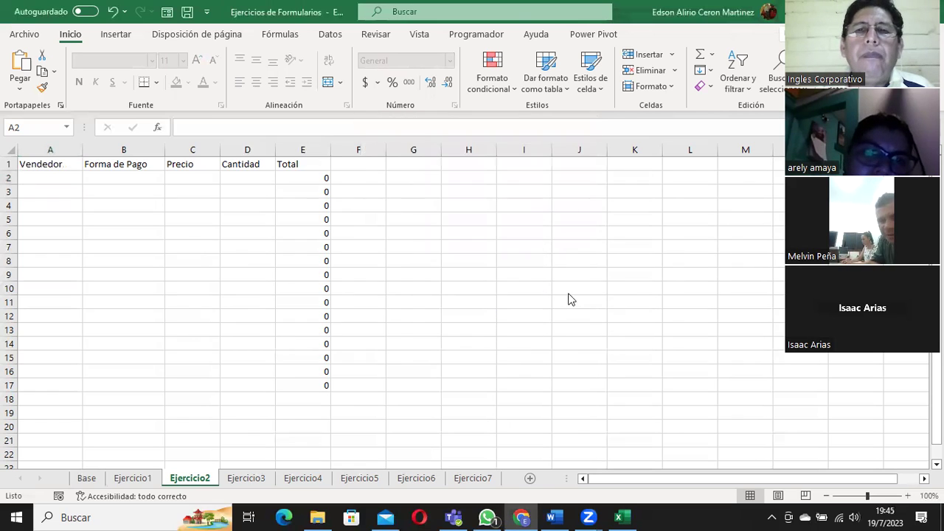
drag(306, 179, 292, 387)
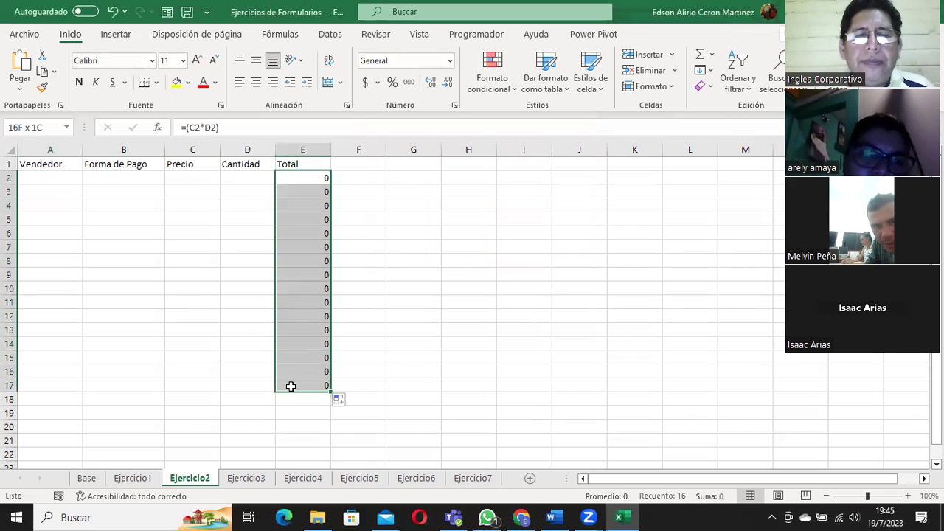
click(66, 178)
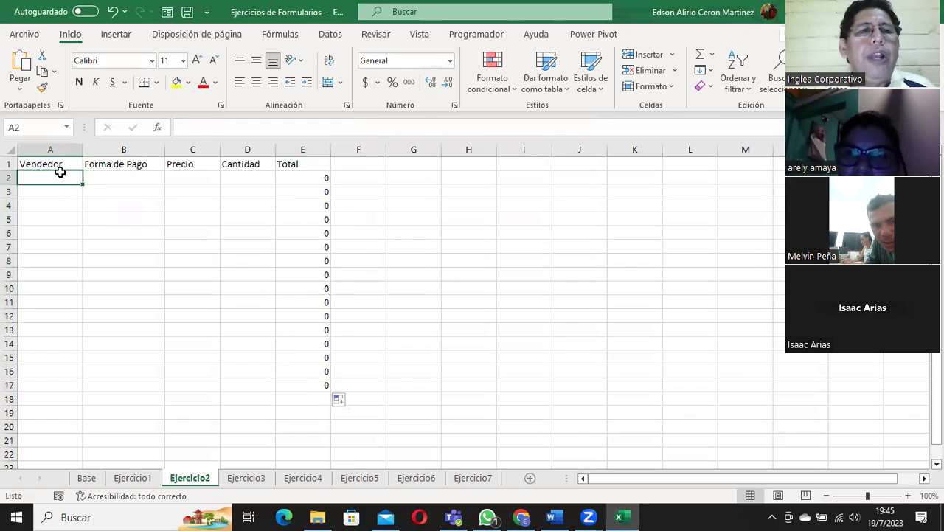
click(167, 11)
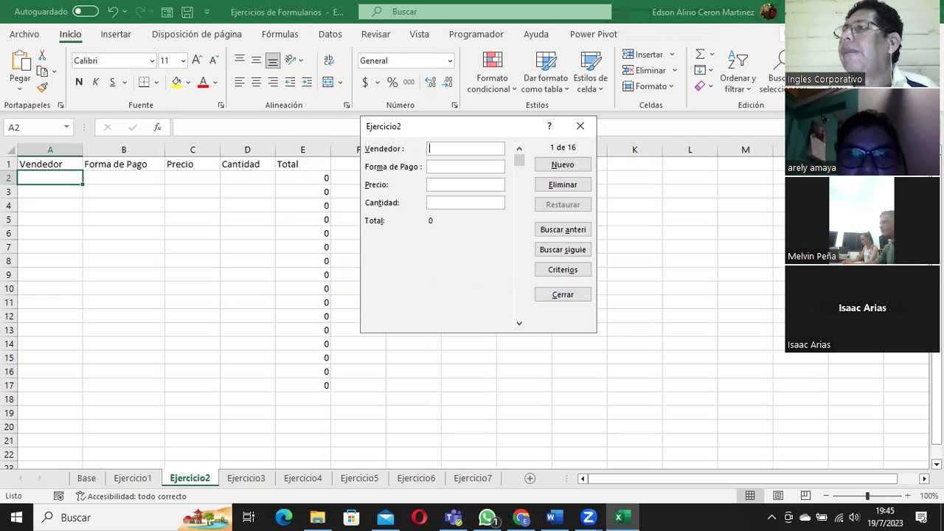
key(alt+Tab)
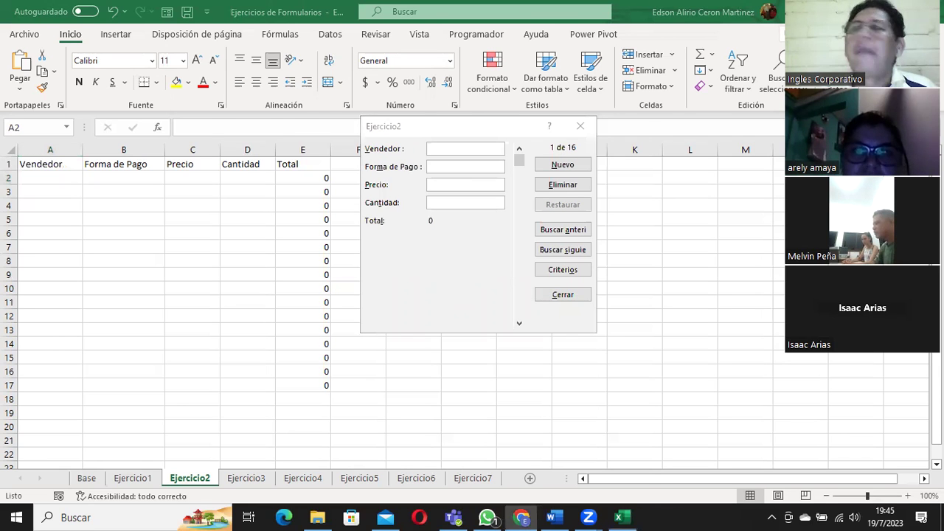
double_click(596, 33)
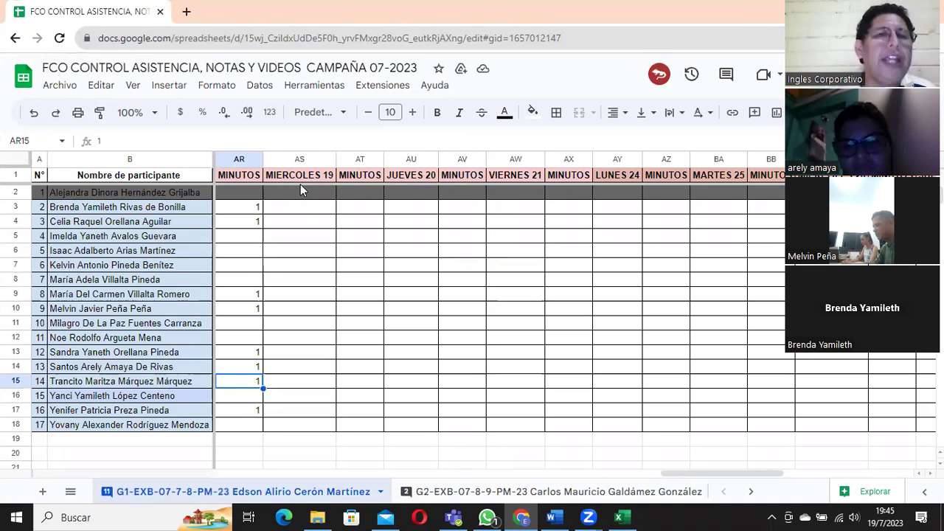
Enter 1 in AR5–AR8, skip AR9–AR10, then 0 in AR11 and 1 in AR12
click(248, 225)
click(244, 237)
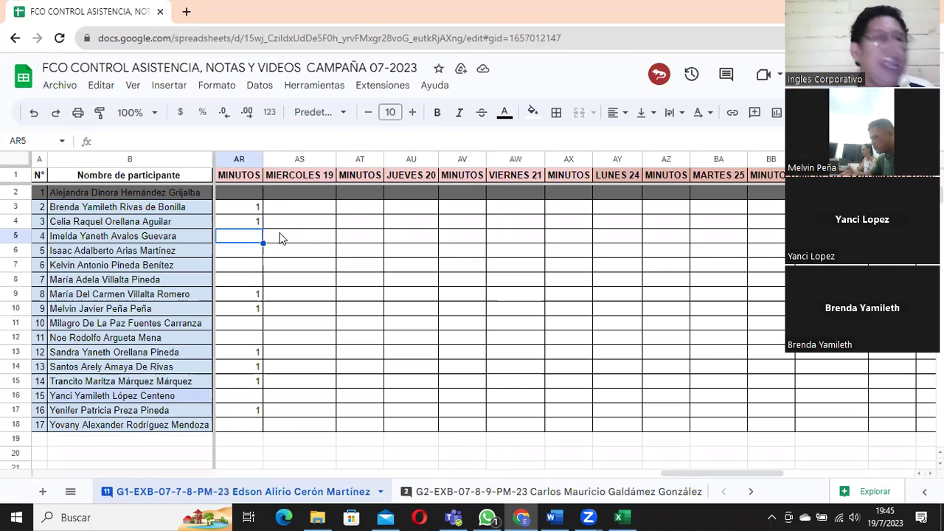
text(1)
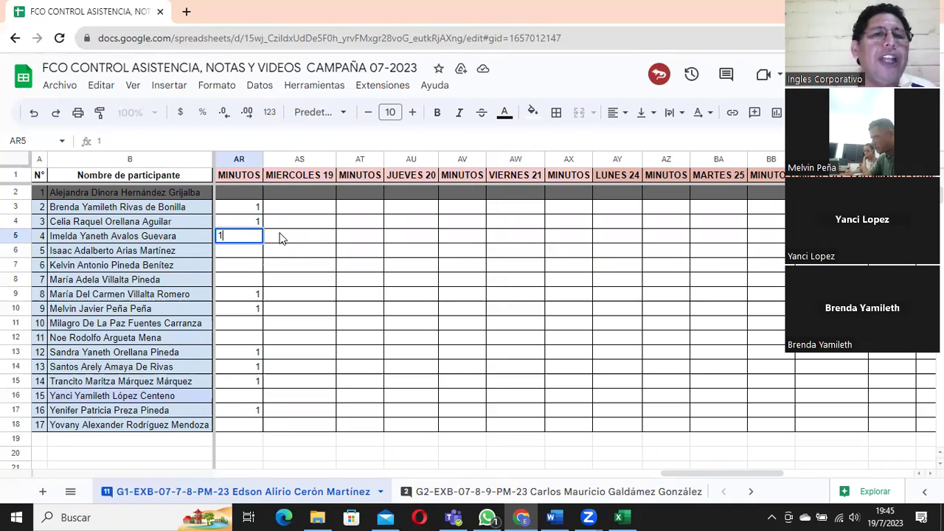
key(Return)
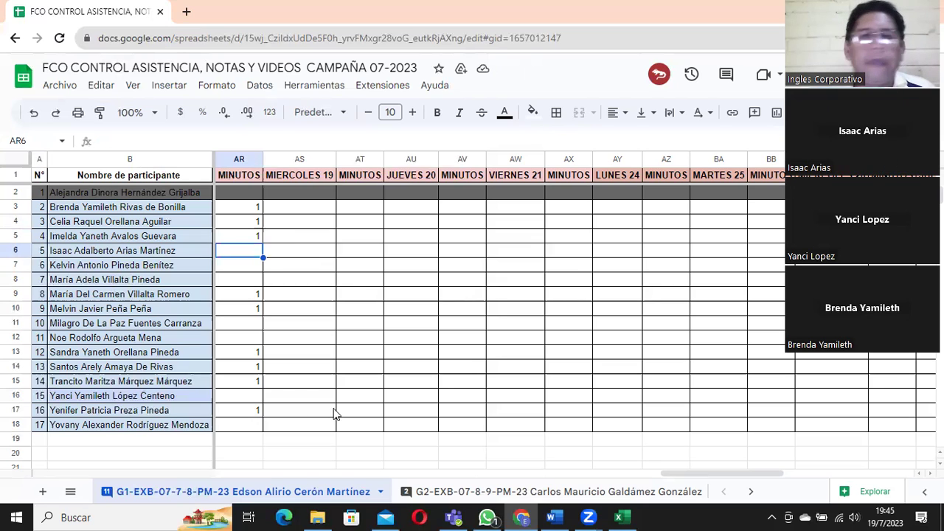
text(1)
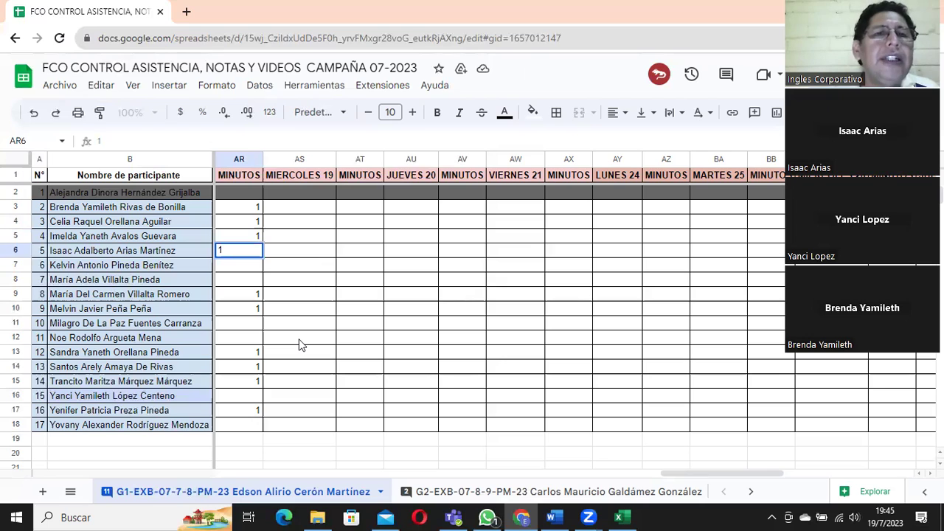
key(Return)
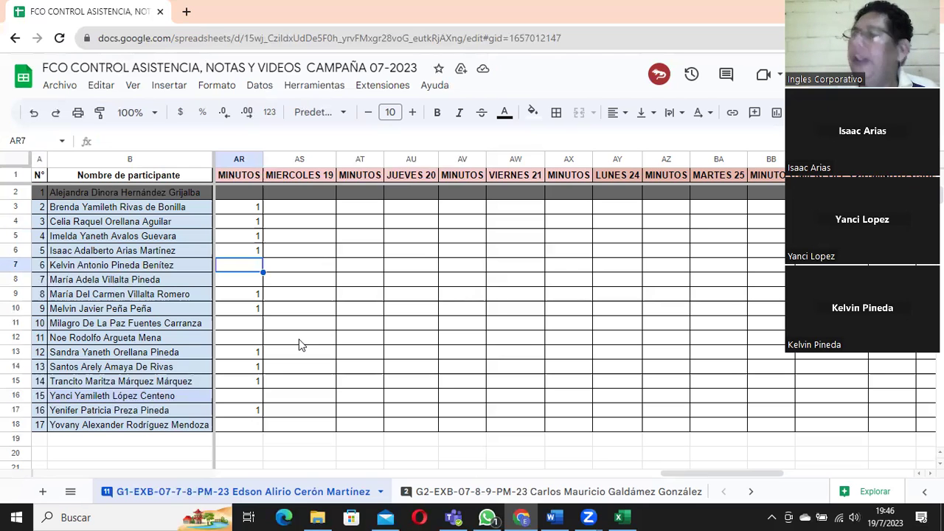
text(1)
key(Return)
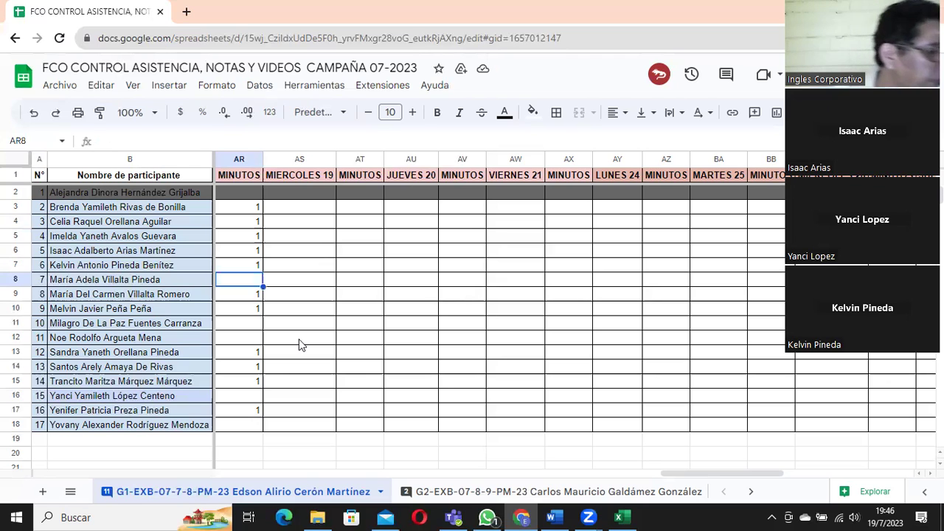
text(1)
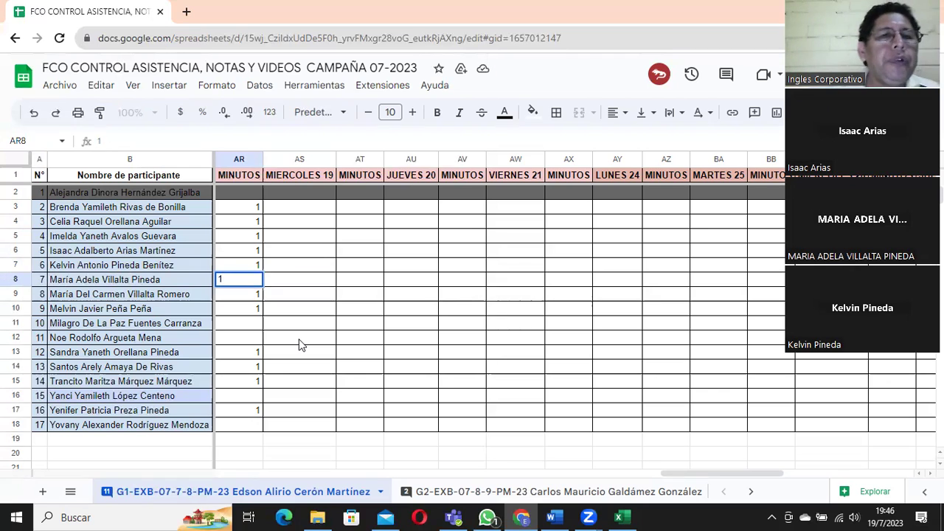
key(Return)
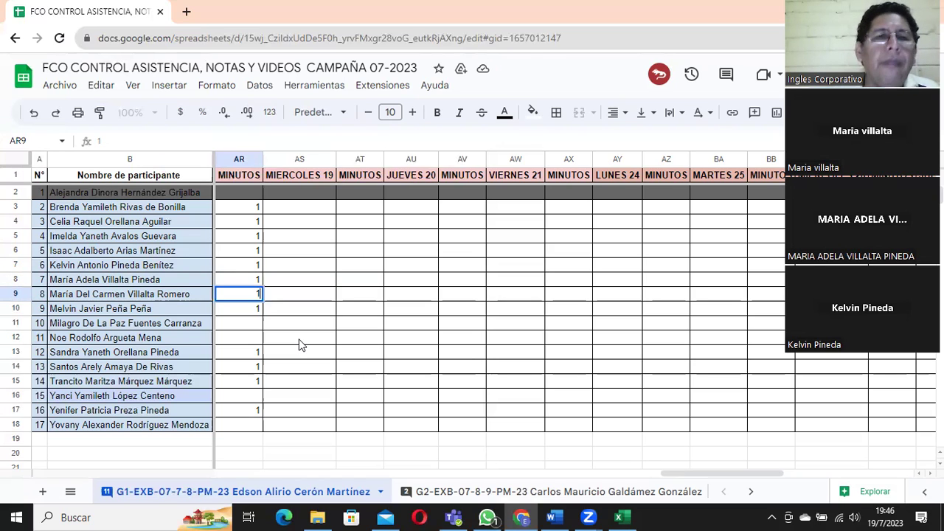
key(Down)
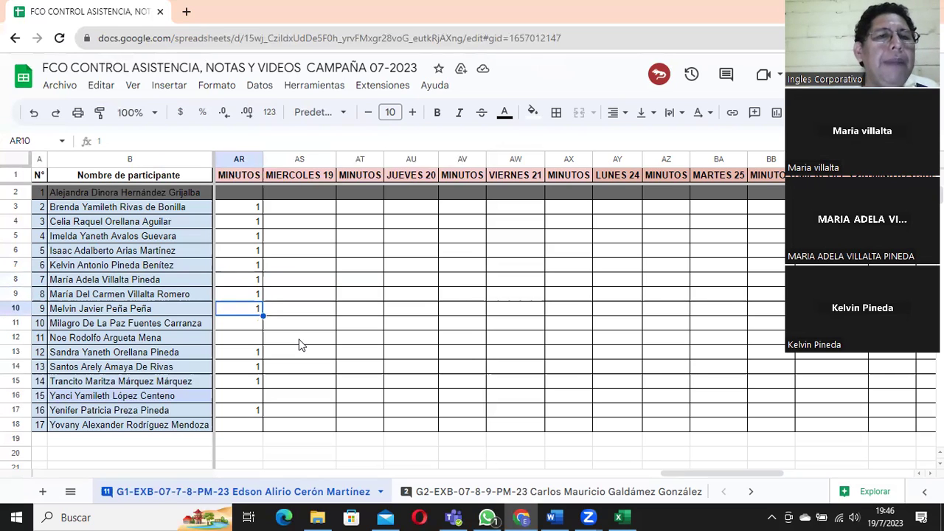
key(Down)
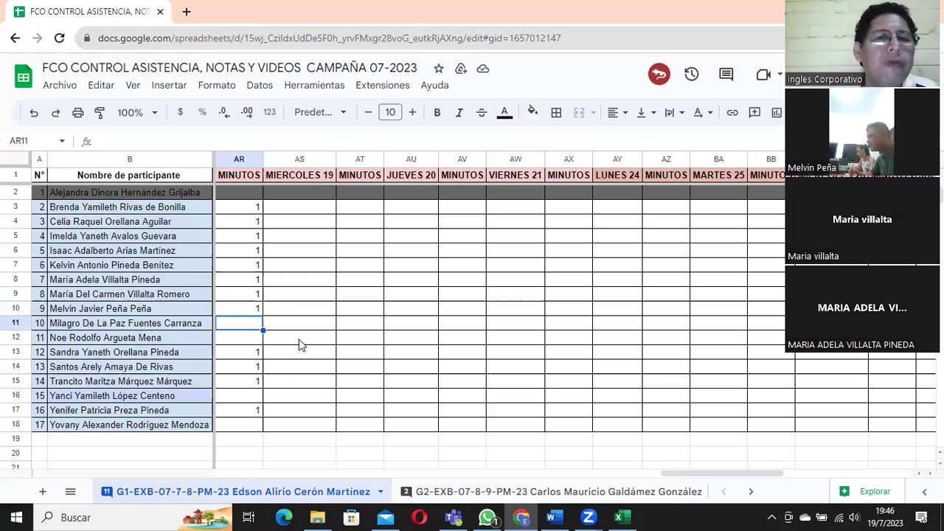
text(0)
key(Return)
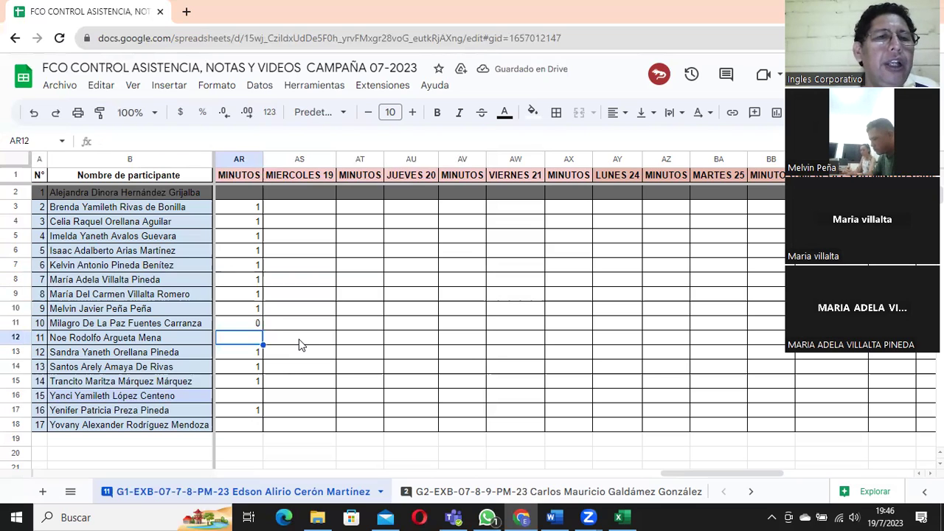
text(1)
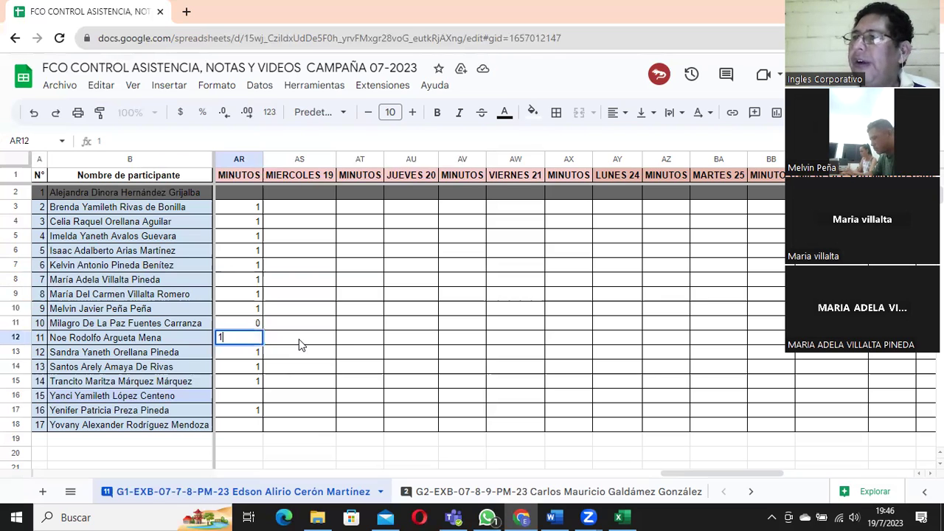
key(Return)
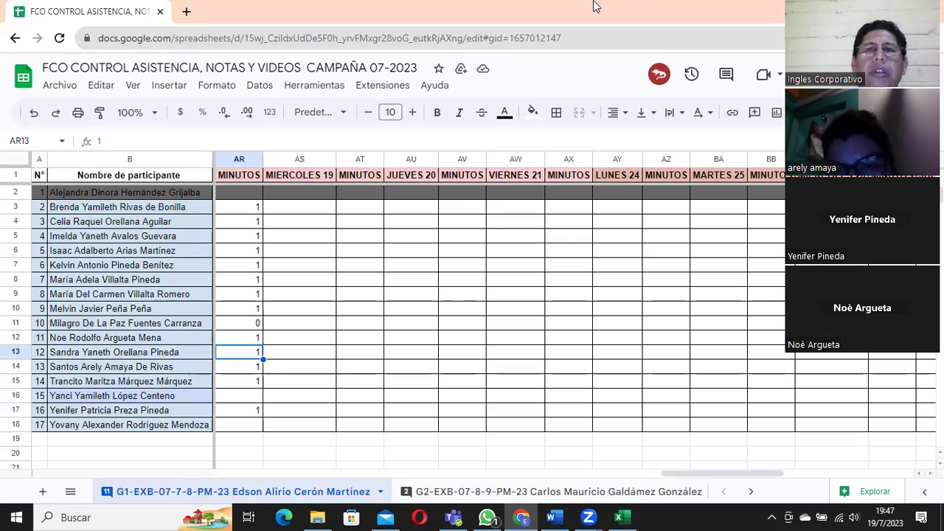
Switch from Chrome back to Excel, where the Ejercicio2 data form is waiting
key(alt+Tab)
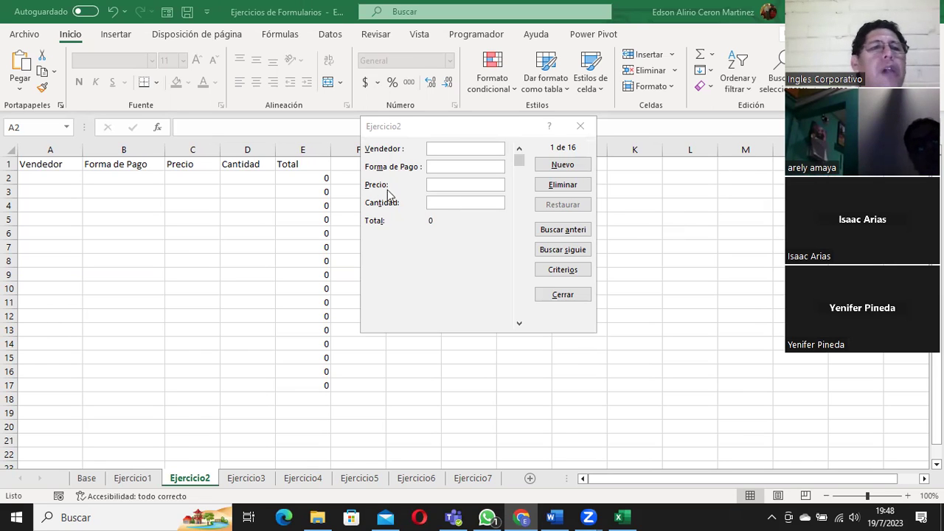
Enter a seller name with Credito payment, 150 × 30, add the record, and close the form
click(448, 149)
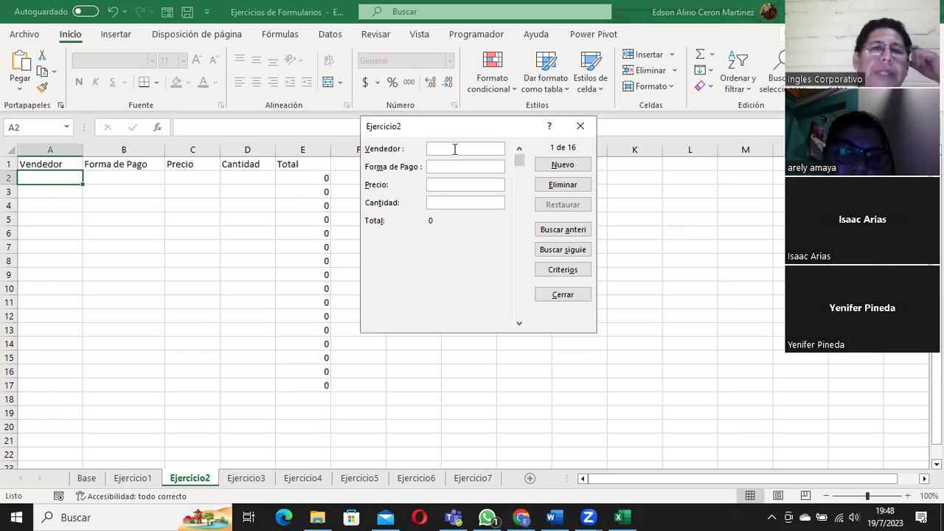
text(Melvin)
key(Tab)
text(Credito)
key(Tab)
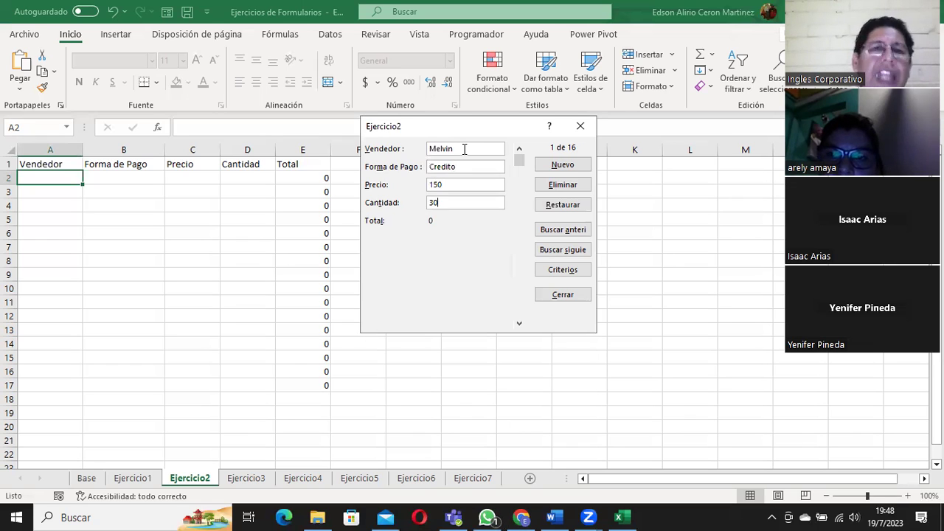
key(Tab)
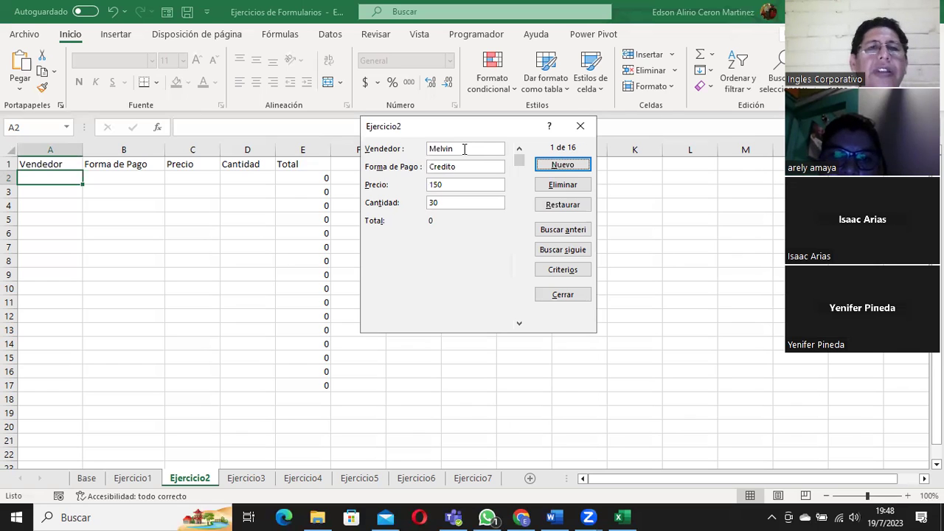
click(571, 164)
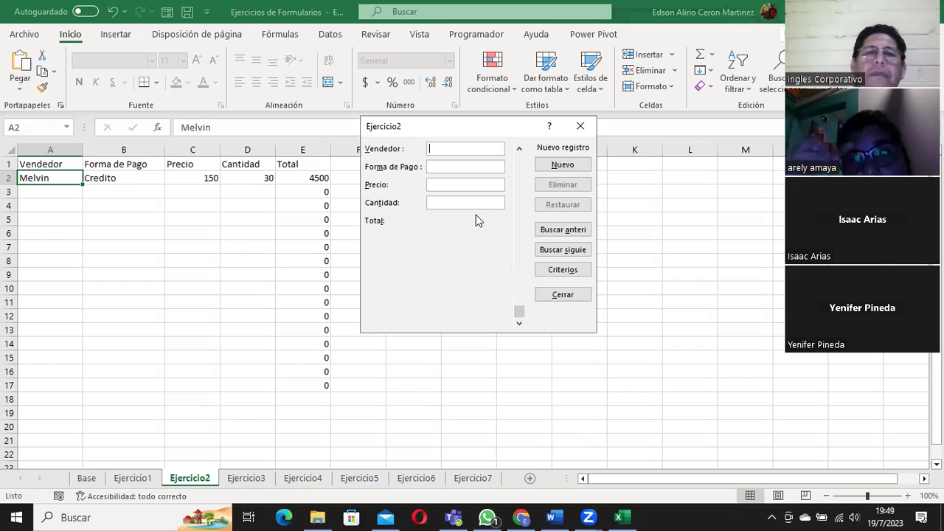
click(562, 299)
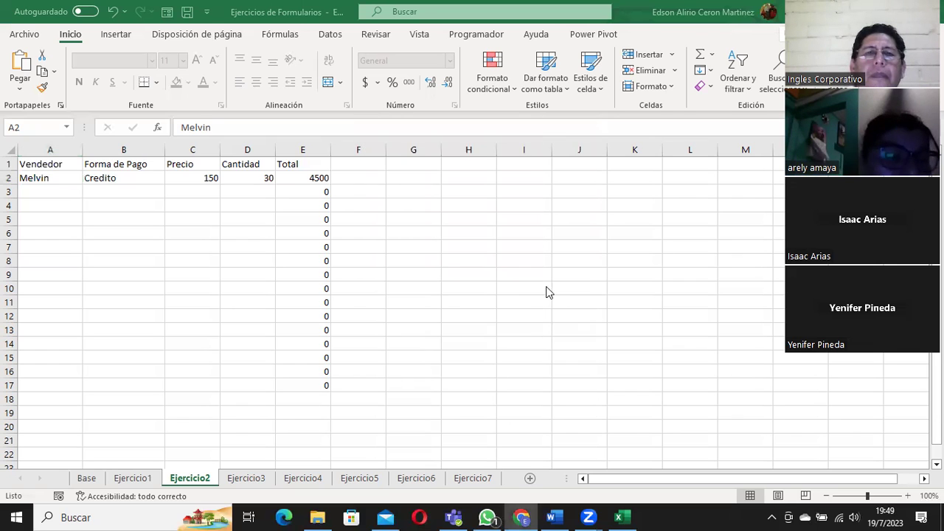
Inspect the E2 formula =(C2*D2) without changes, then reopen the Ejercicio2 data form
click(309, 177)
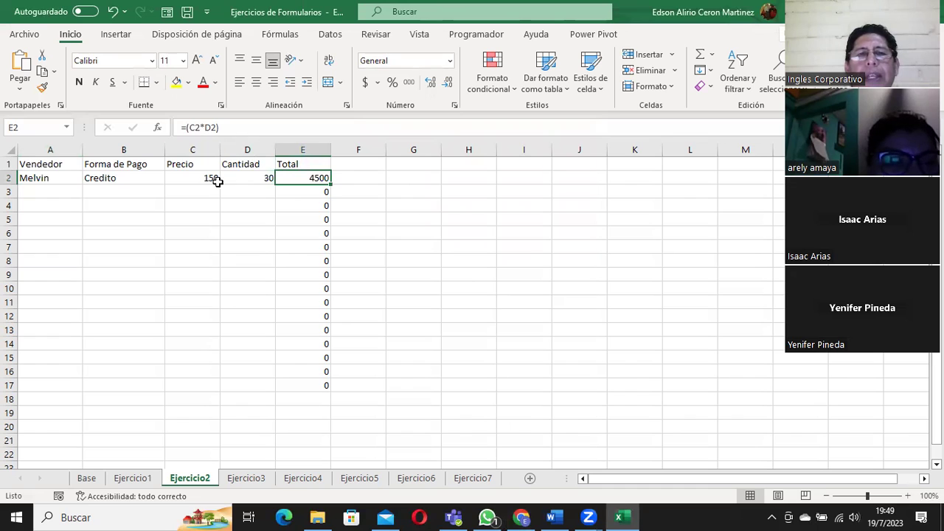
double_click(286, 178)
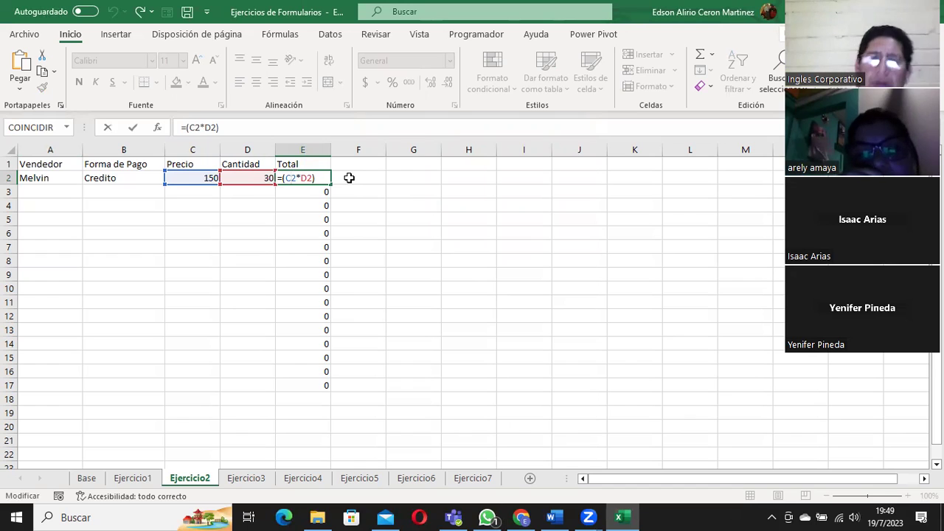
key(Return)
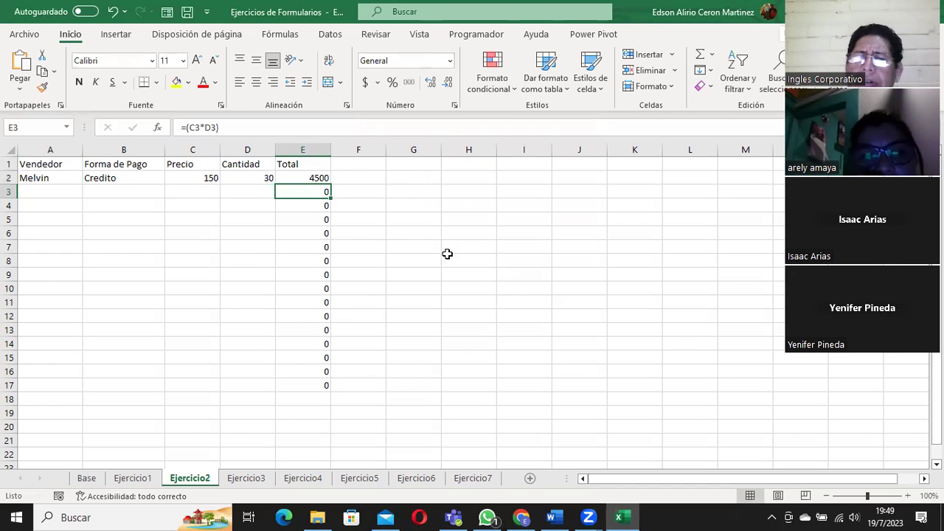
click(314, 177)
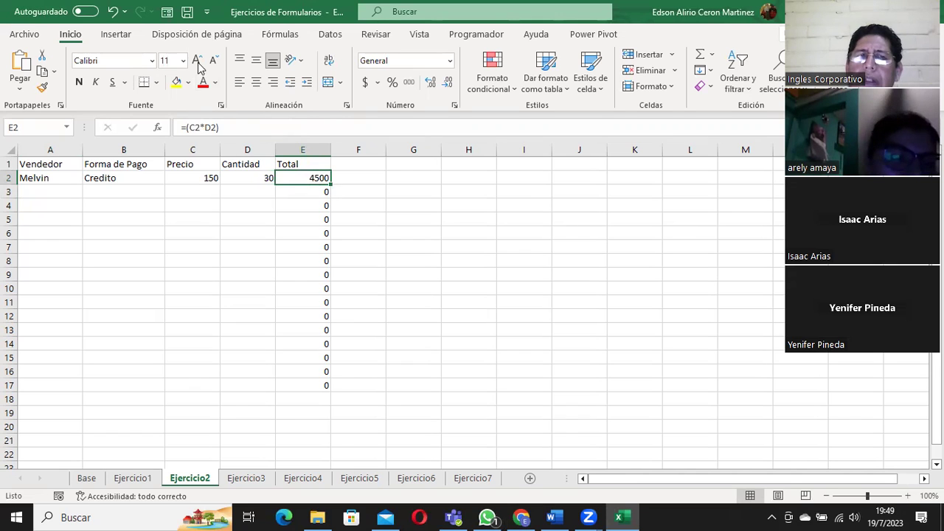
click(167, 14)
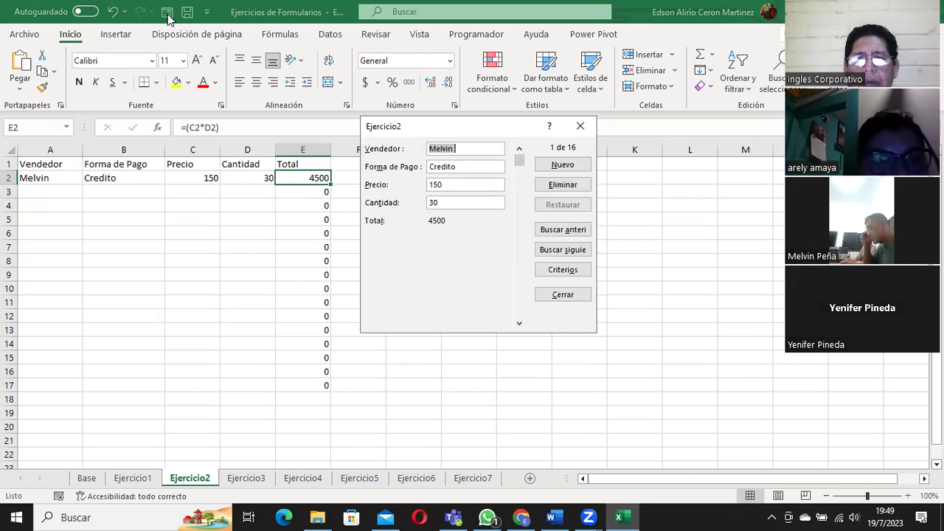
Add a new record with a seller name, Credito payment, price 7500 and quantity 2
click(568, 166)
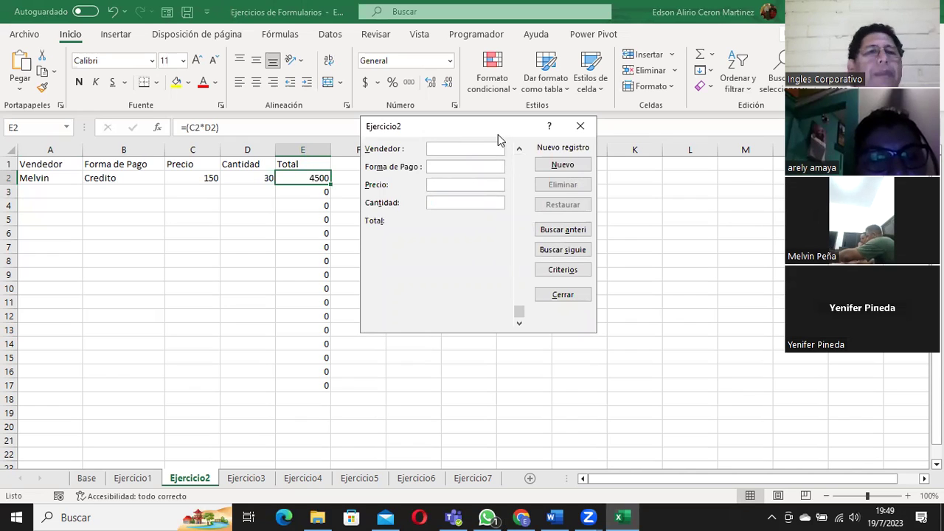
text(NOe)
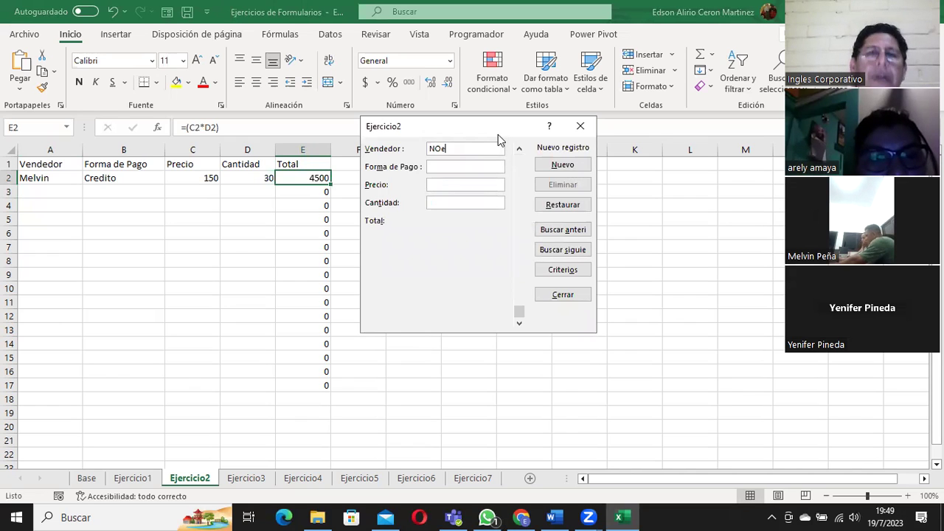
key(BackSpace)
key(BackSpace)
text(oe)
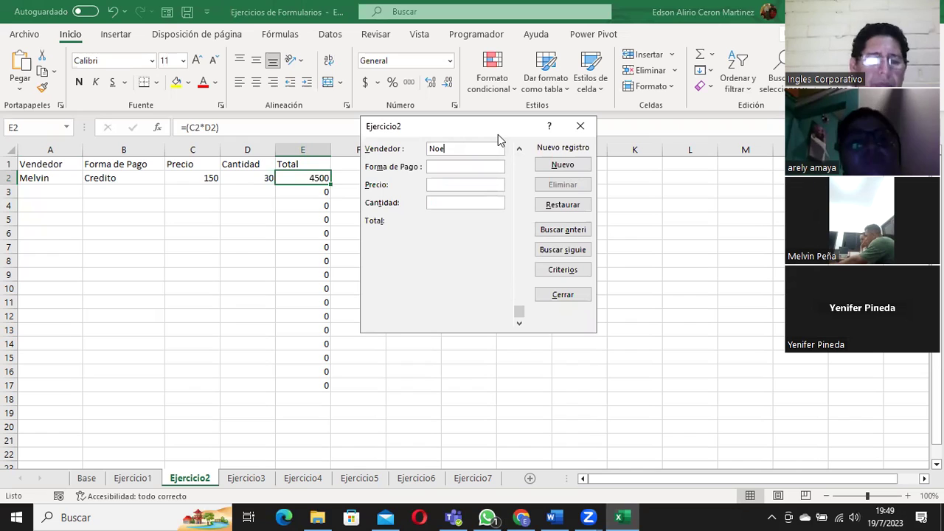
key(Tab)
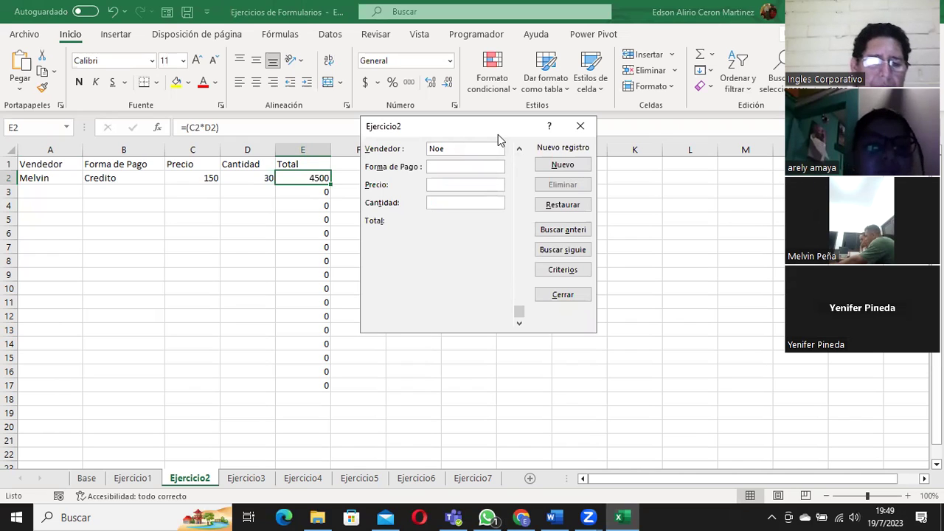
text(Credito)
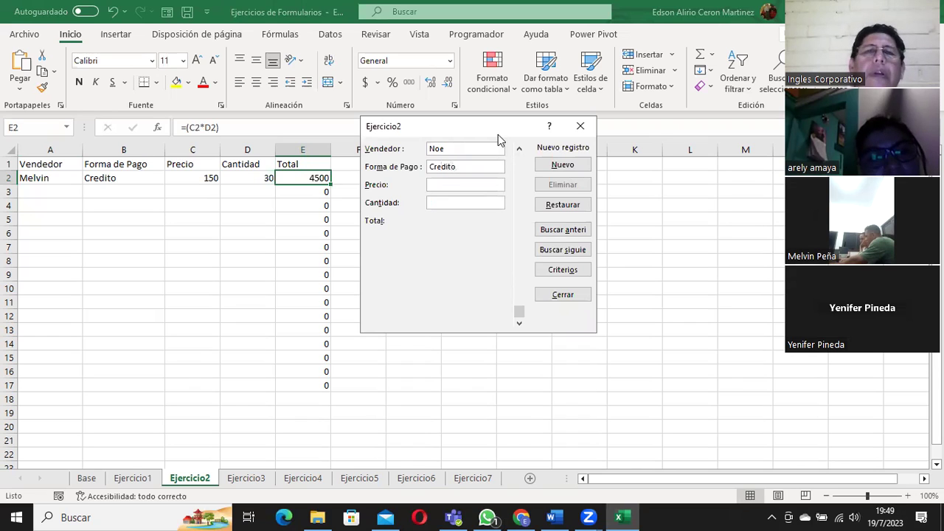
key(Tab)
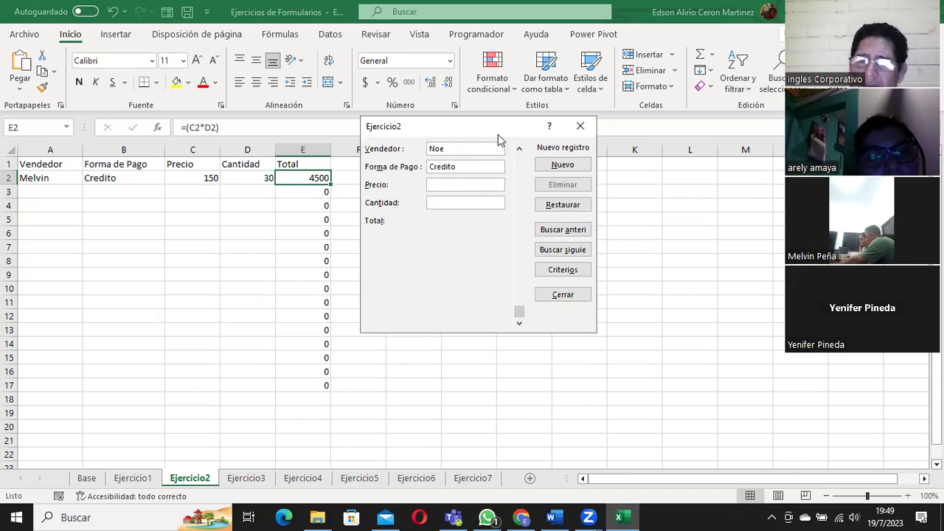
text(7500)
key(Tab)
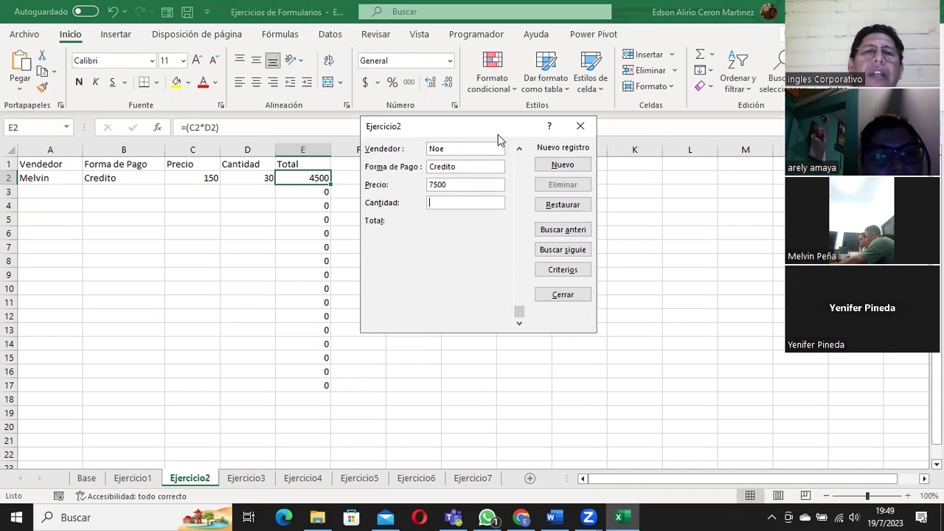
text(2)
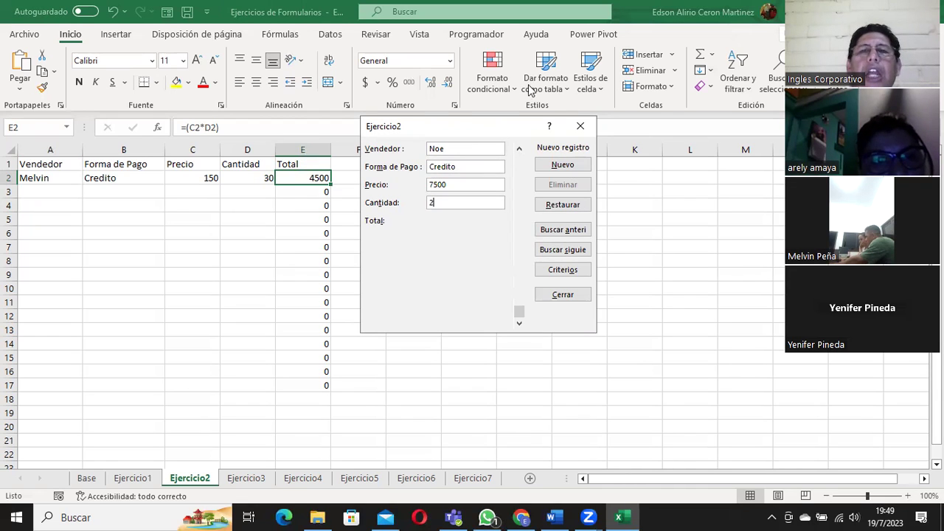
click(548, 166)
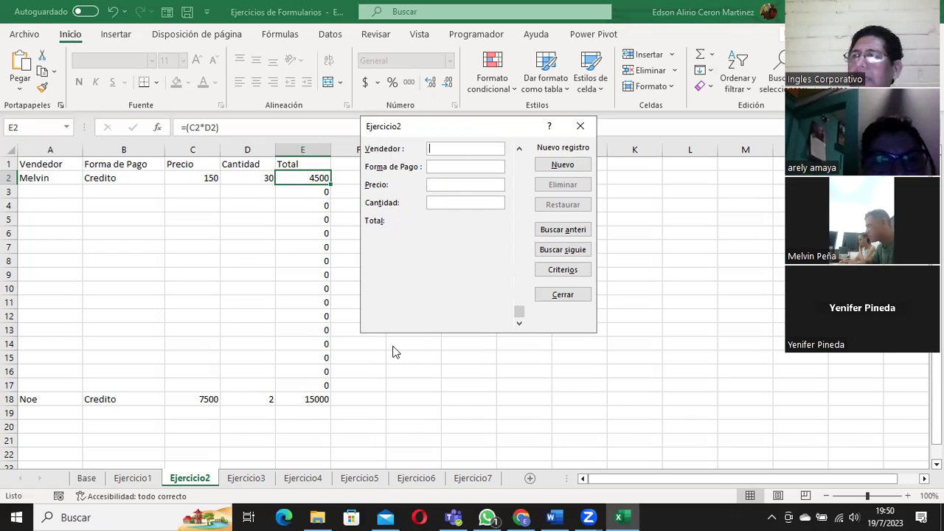
Step back through the data form's records until it shows record 1 of 17
click(442, 150)
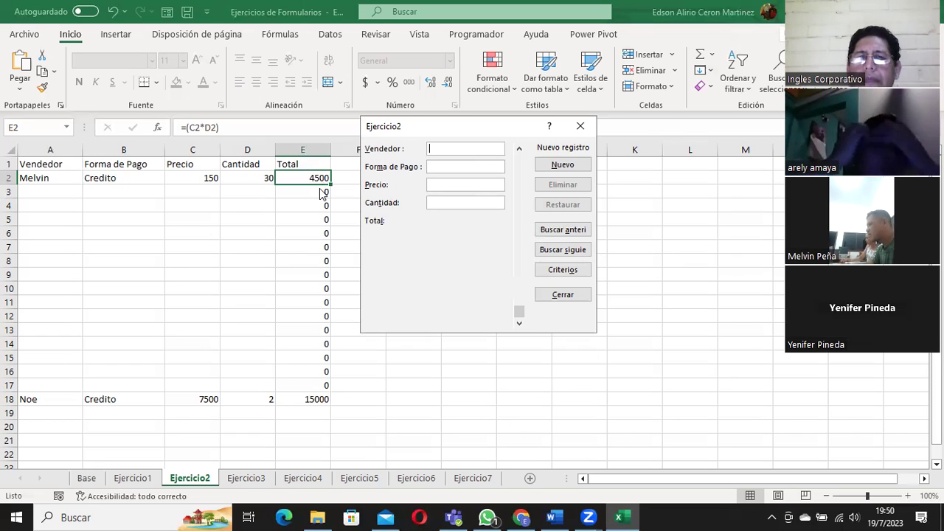
click(519, 149)
click(518, 150)
click(519, 150)
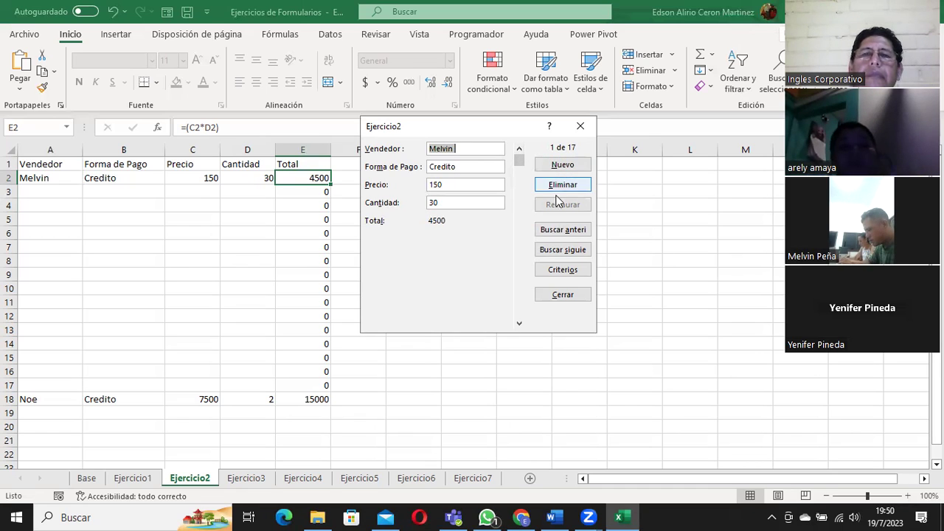
Close the Ejercicio2 data form so the sheet with the new row 18 is visible
click(594, 127)
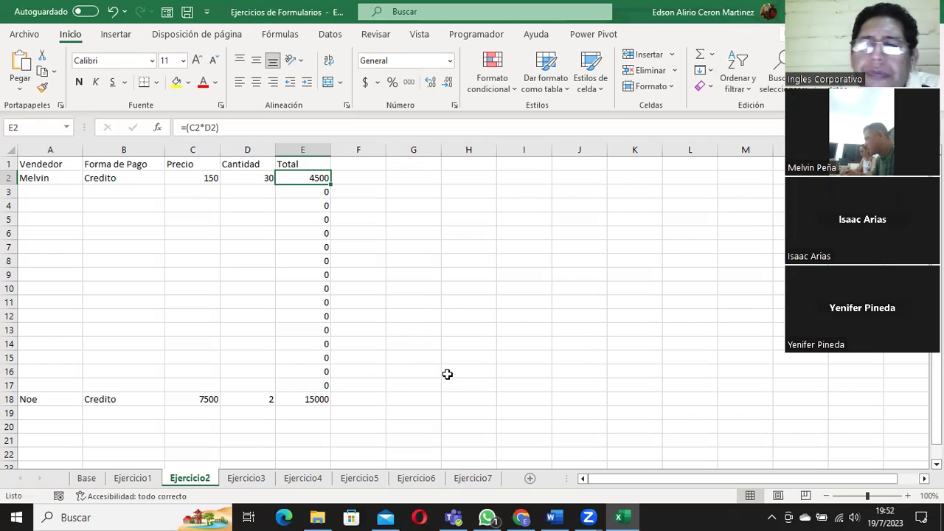
Switch to the Ejercicio3 sheet and step through cells A2 to C2
click(251, 479)
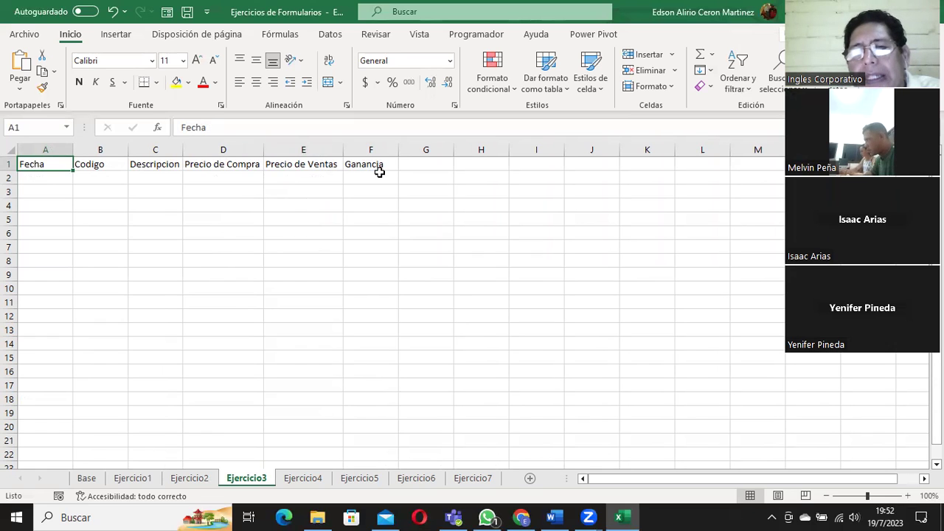
click(59, 172)
click(99, 174)
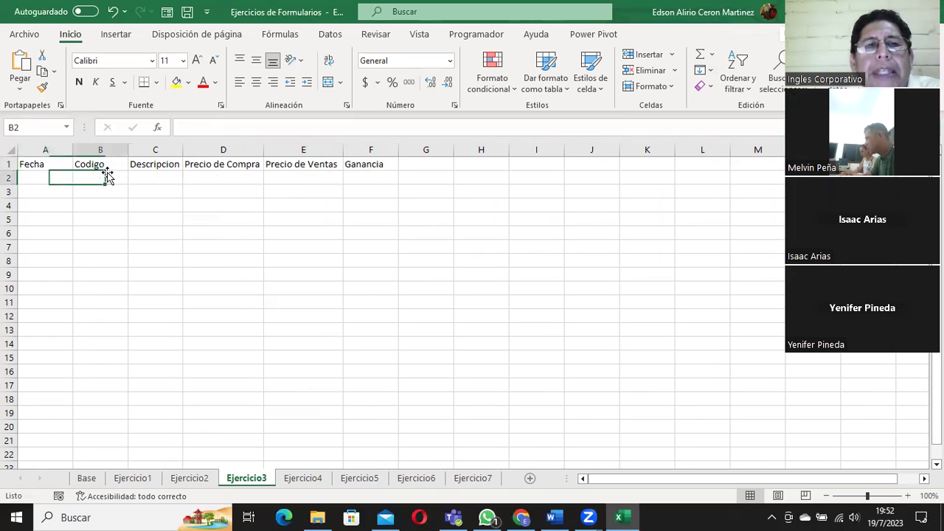
click(175, 176)
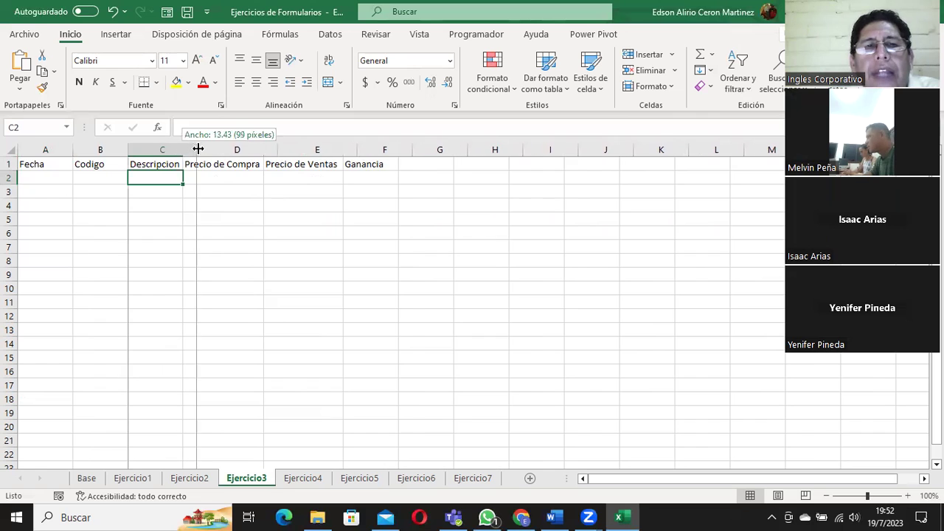
Widen columns C, D and E to fit Descripcion, Precio de Compra and Precio de Ventas, then select F2
drag(181, 149, 197, 150)
drag(278, 150, 289, 151)
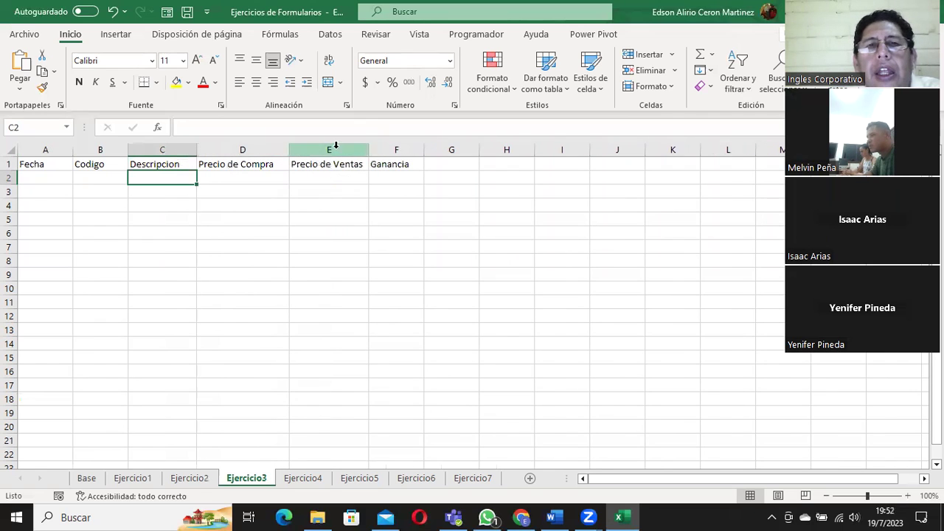
drag(371, 150, 439, 150)
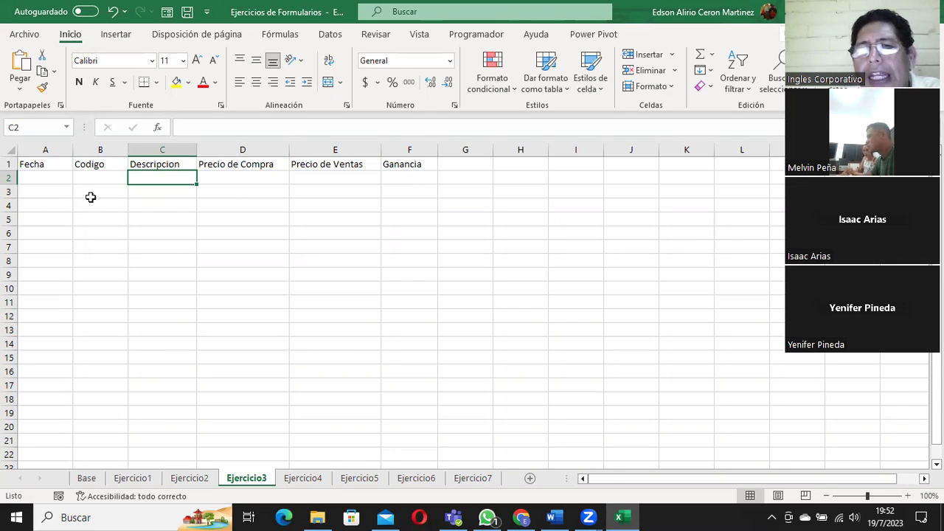
drag(49, 179, 385, 176)
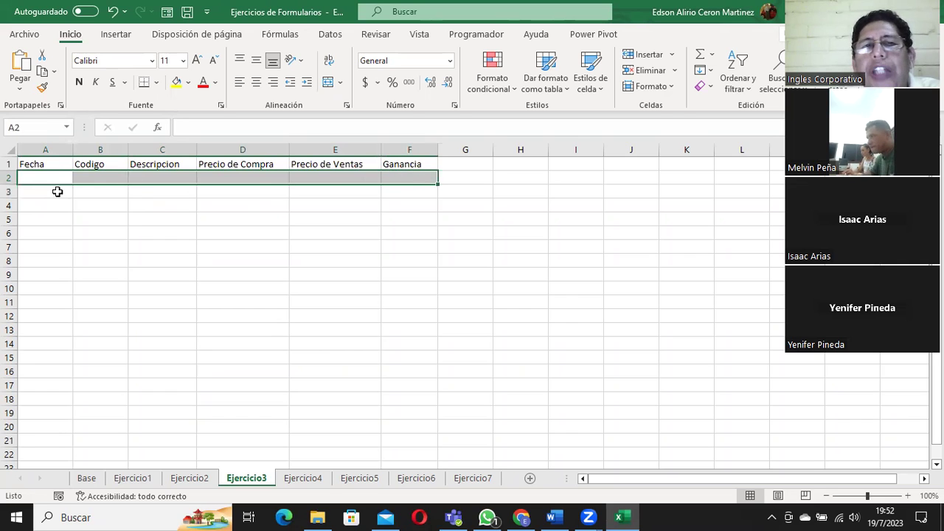
click(413, 177)
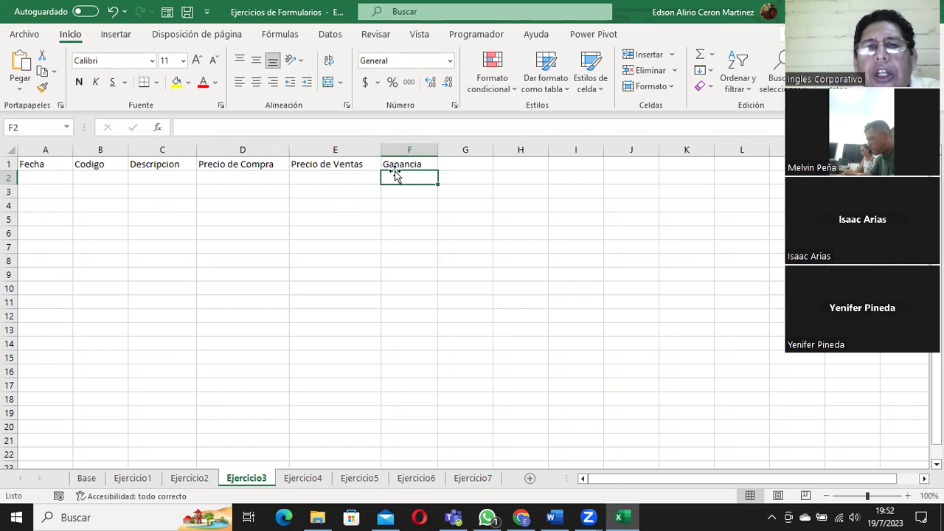
Enter the Ganancia formula =(E2-D2) in cell F2
double_click(405, 178)
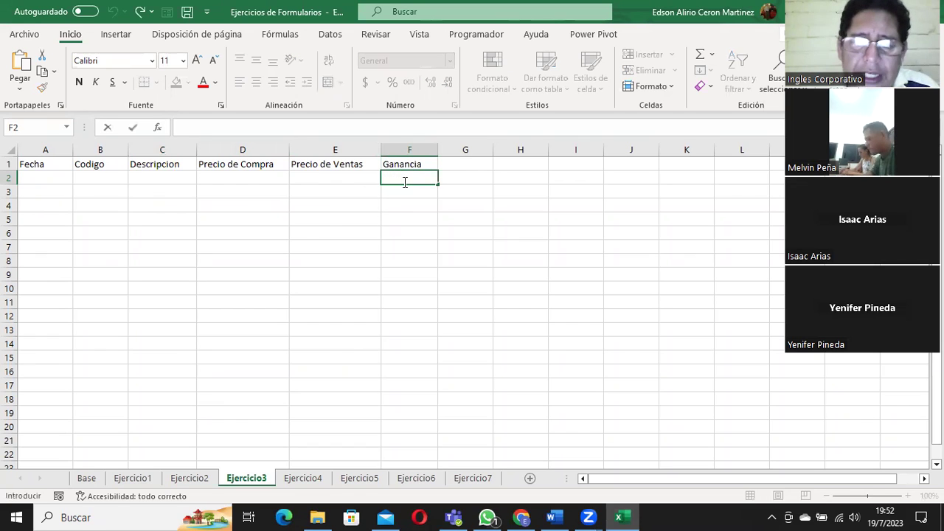
text(=()
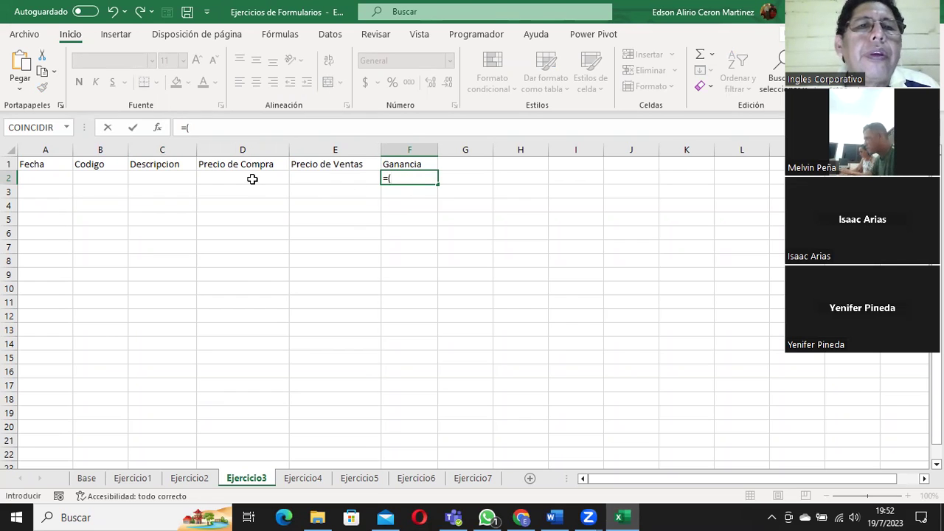
click(327, 176)
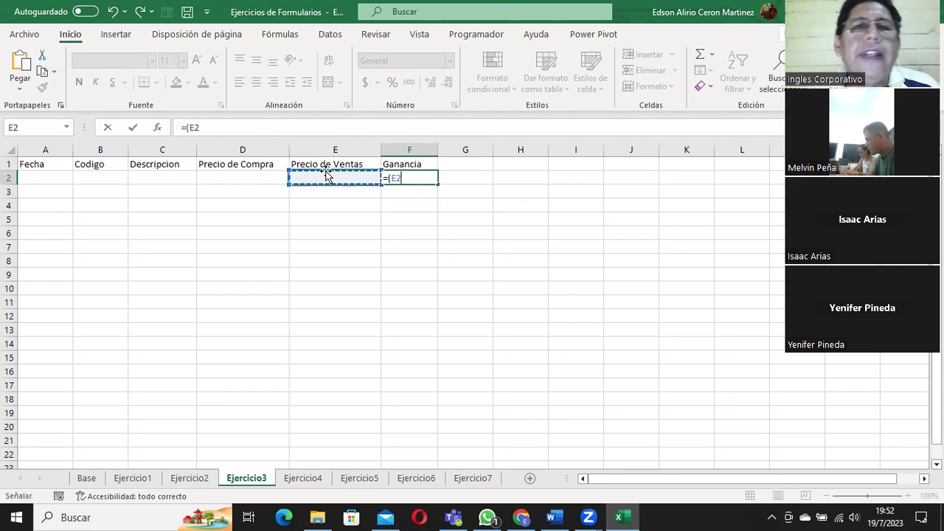
text(-)
click(265, 168)
click(264, 180)
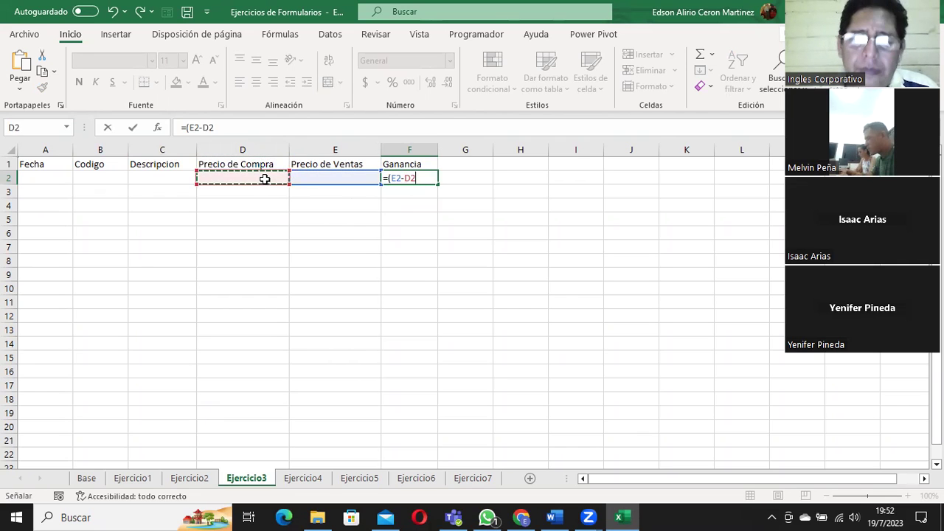
text(=)
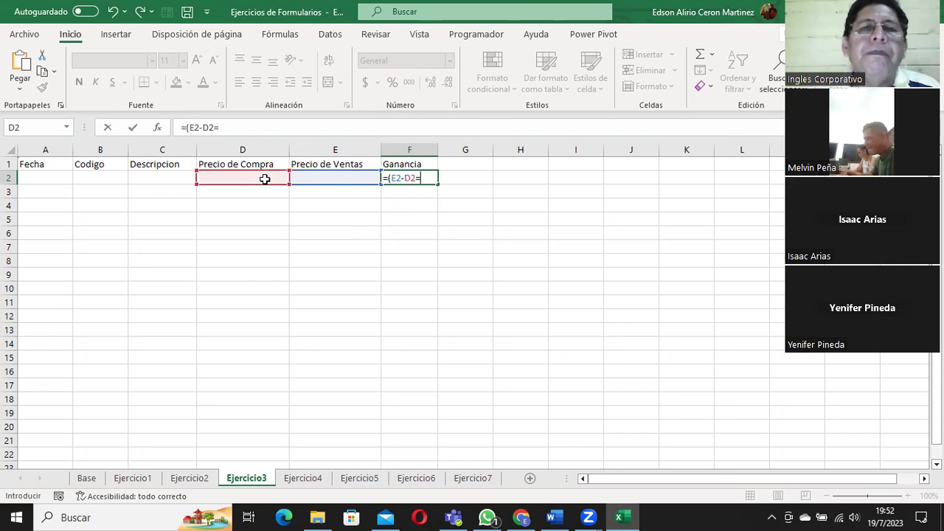
key(BackSpace)
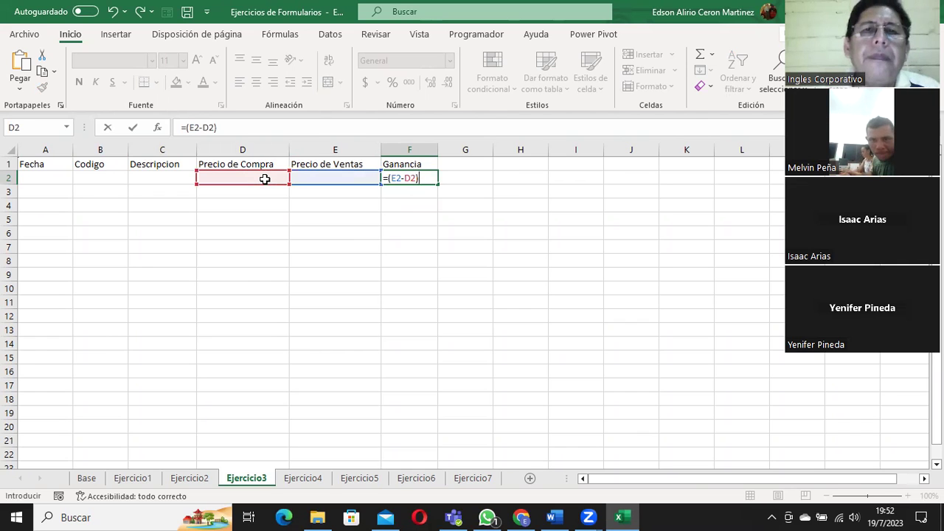
key(Return)
Enter purchase price 8 in D2 and sale price 60 in E2, giving profit 52
click(247, 178)
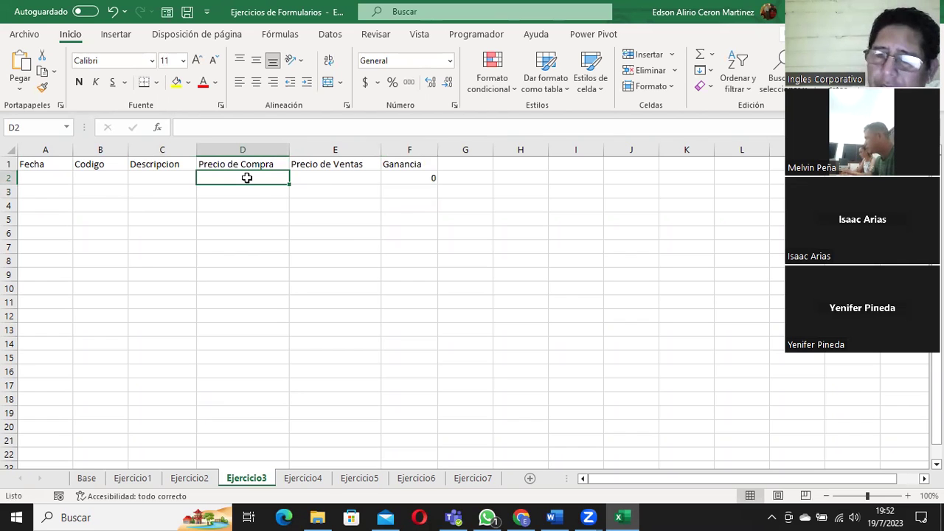
text(8)
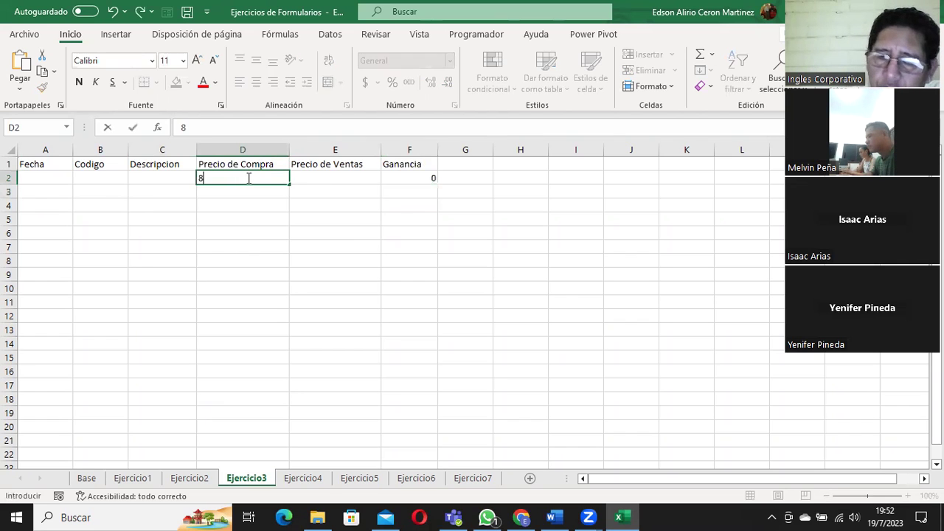
key(Tab)
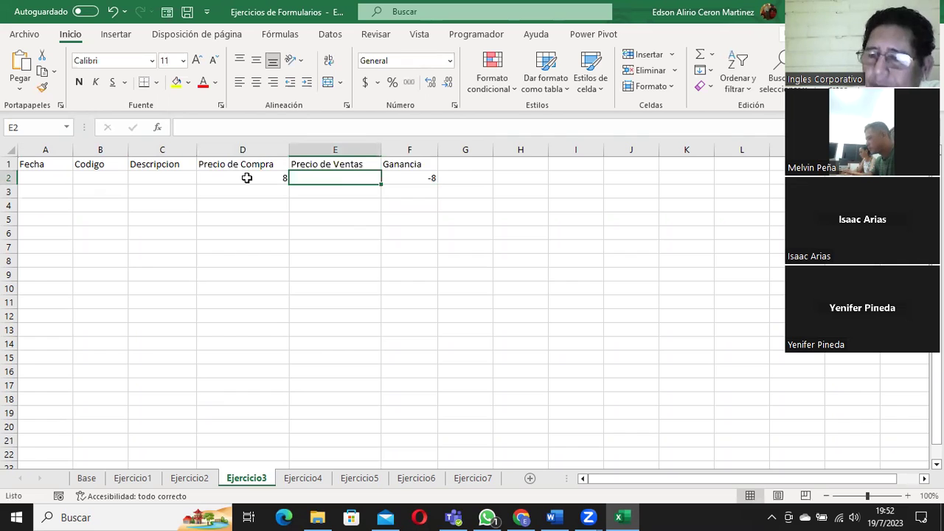
text(60)
key(Return)
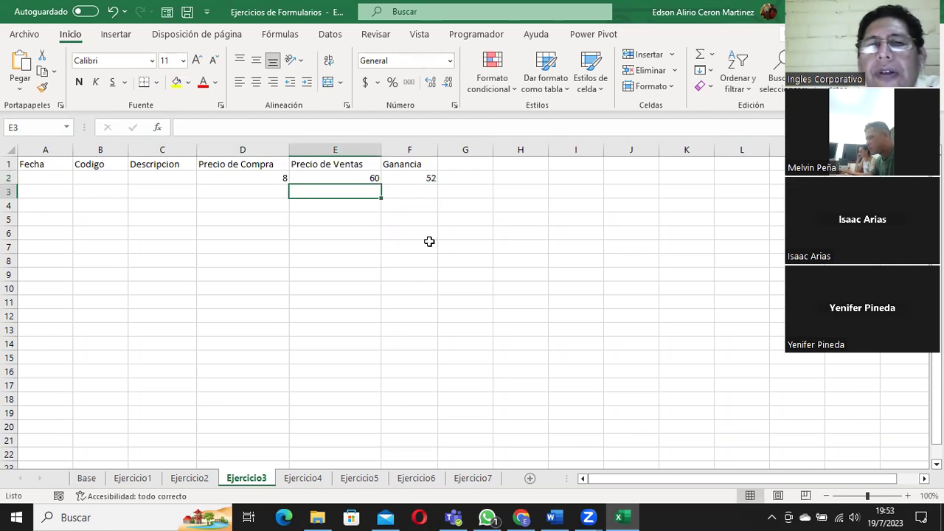
drag(238, 180, 433, 178)
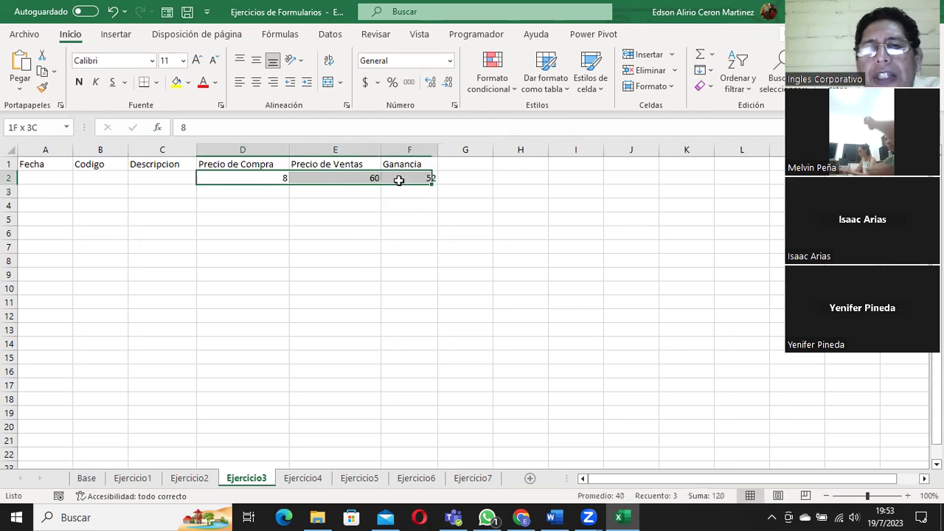
Select cell H1 and zoom in on the Ejercicio3 sheet
click(521, 167)
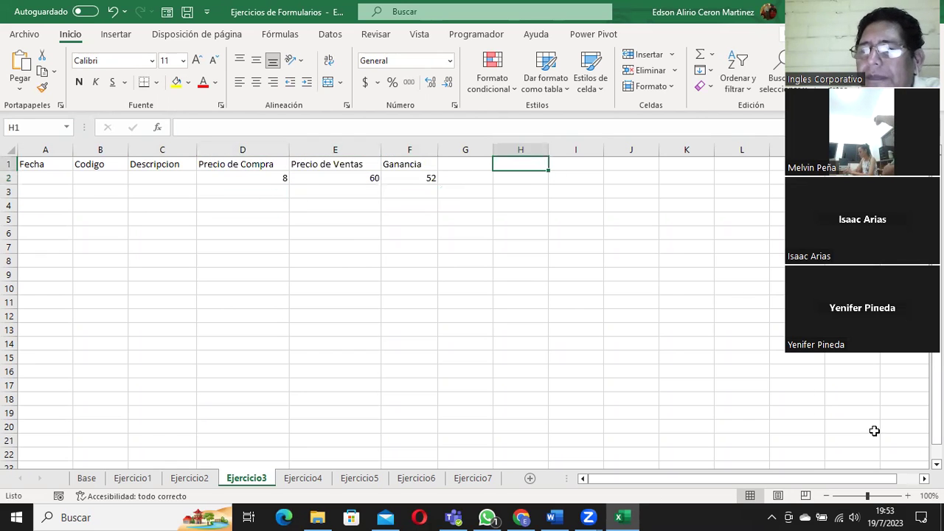
click(909, 496)
click(909, 496)
click(909, 496)
click(909, 496)
click(909, 496)
click(909, 496)
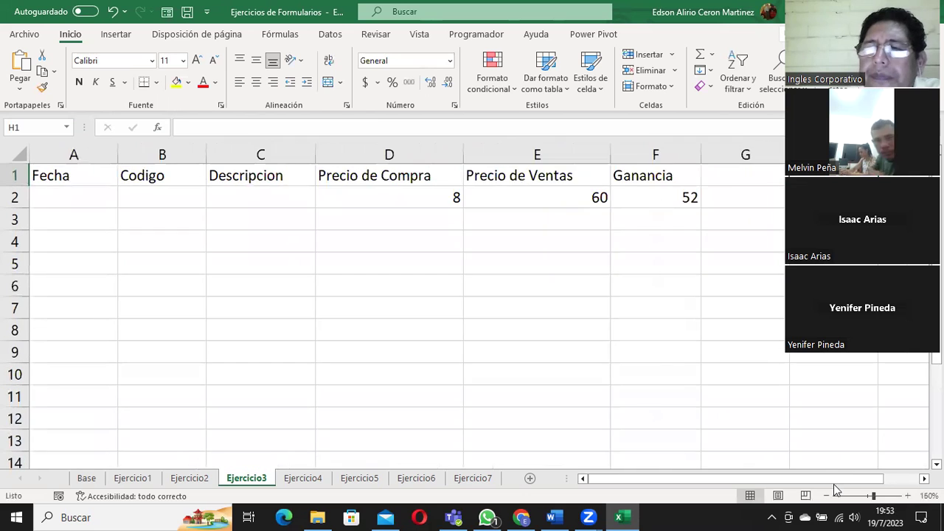
drag(834, 479, 864, 478)
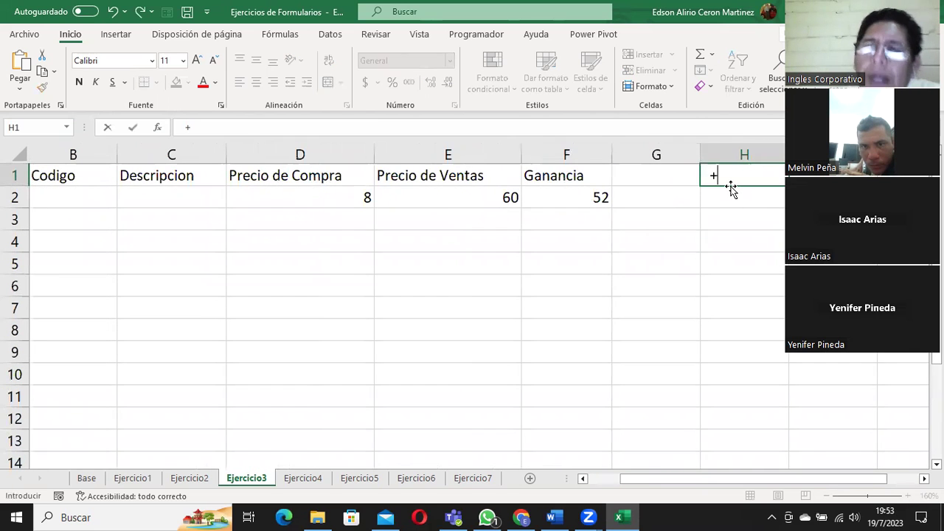
Enter the operators +, -, * and / down cells H1 to H4
key(Return)
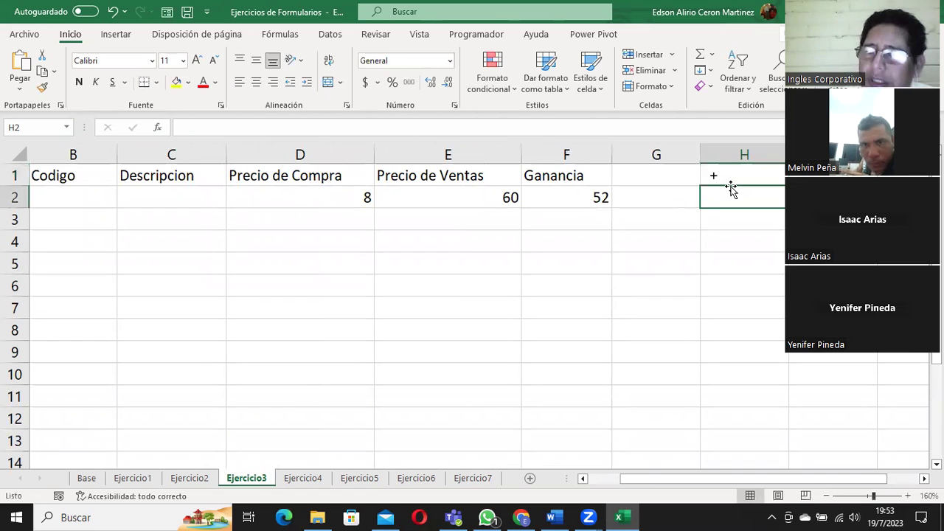
text(-)
key(Return)
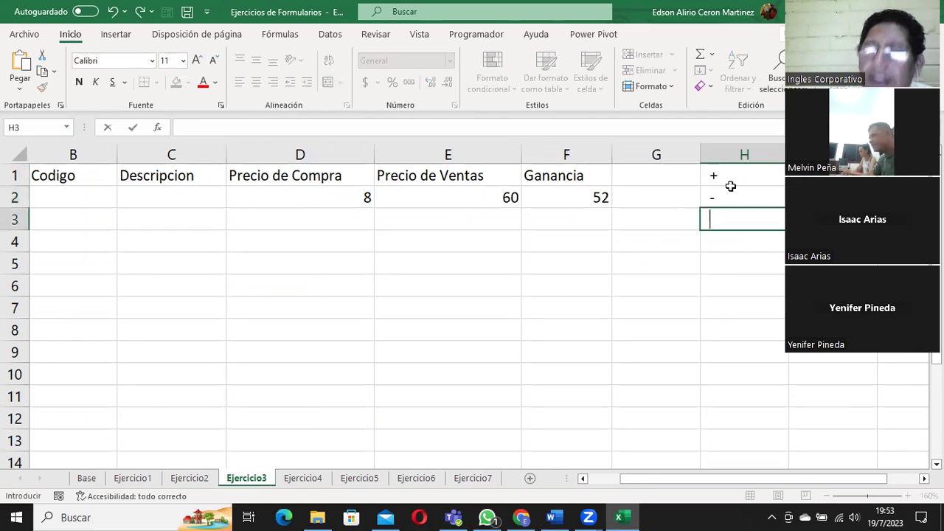
key(Return)
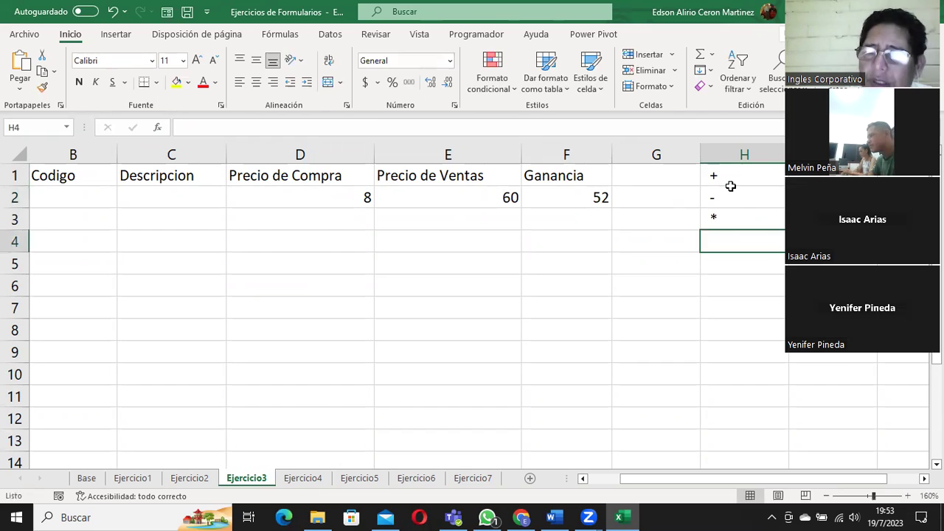
text(/)
key(Return)
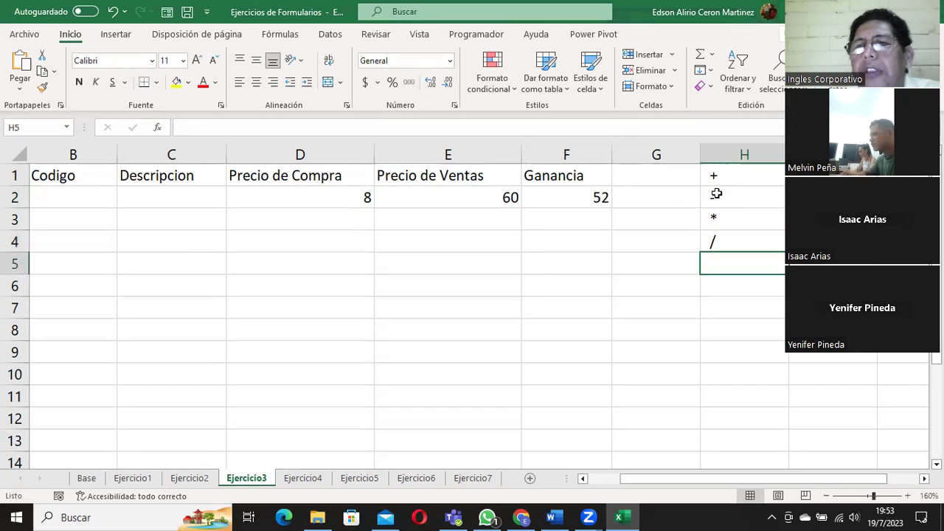
Select H1:H4 and check the +, - and / operator cells
drag(723, 179, 728, 241)
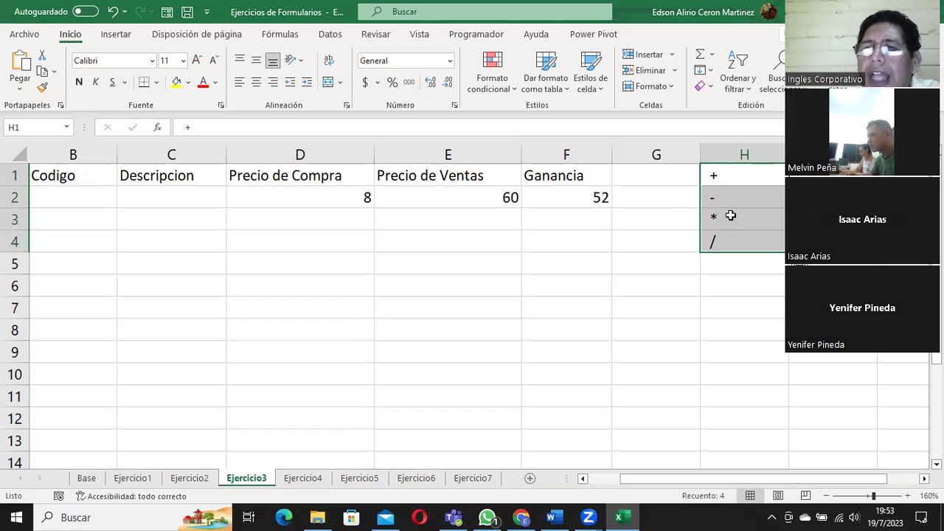
drag(727, 176, 732, 243)
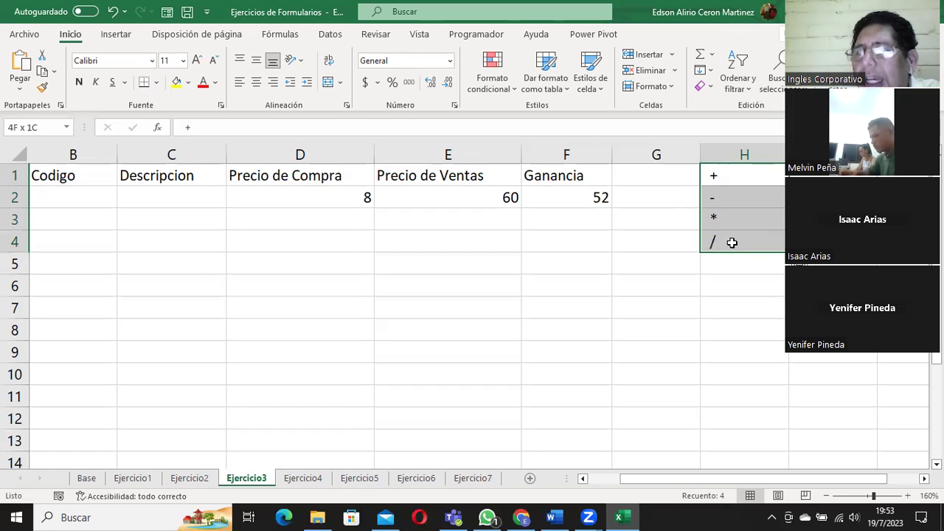
click(734, 179)
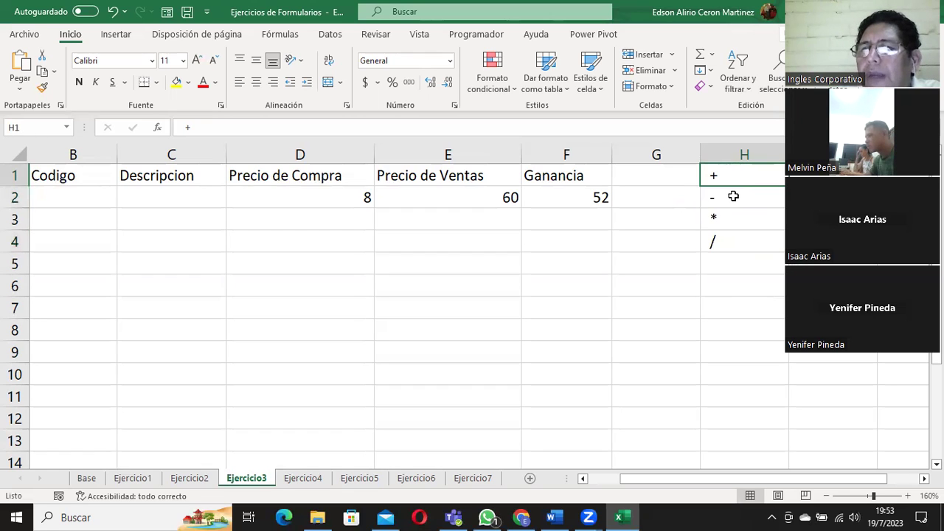
click(733, 196)
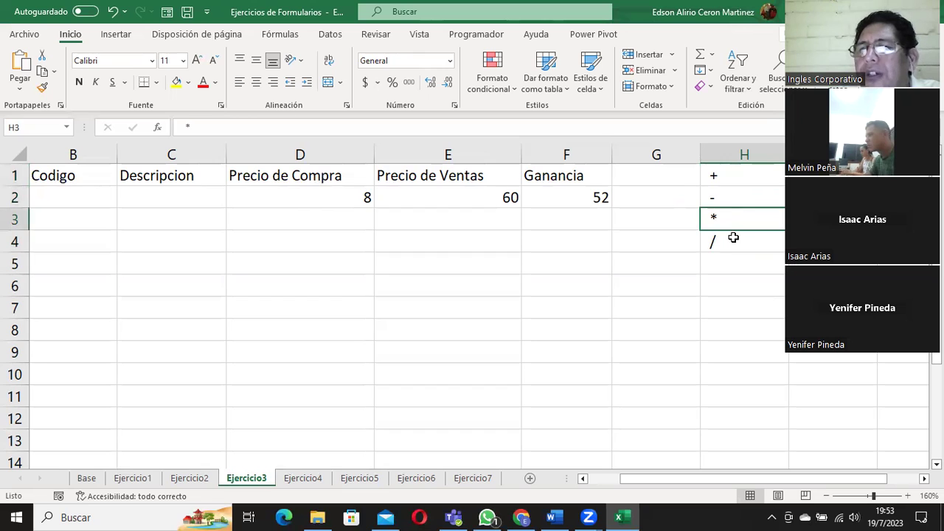
click(733, 241)
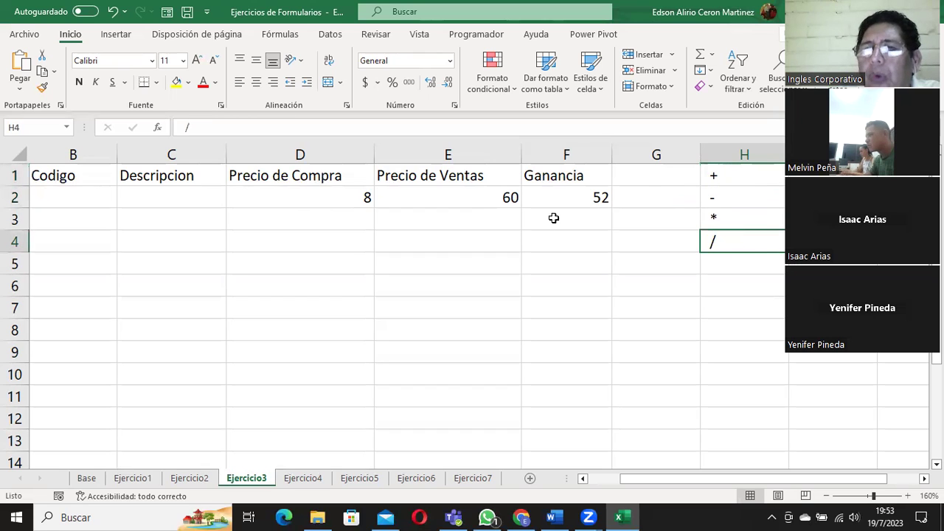
Attempt the data form from outside the table, accept the column-label warning, and close it
click(167, 12)
click(415, 316)
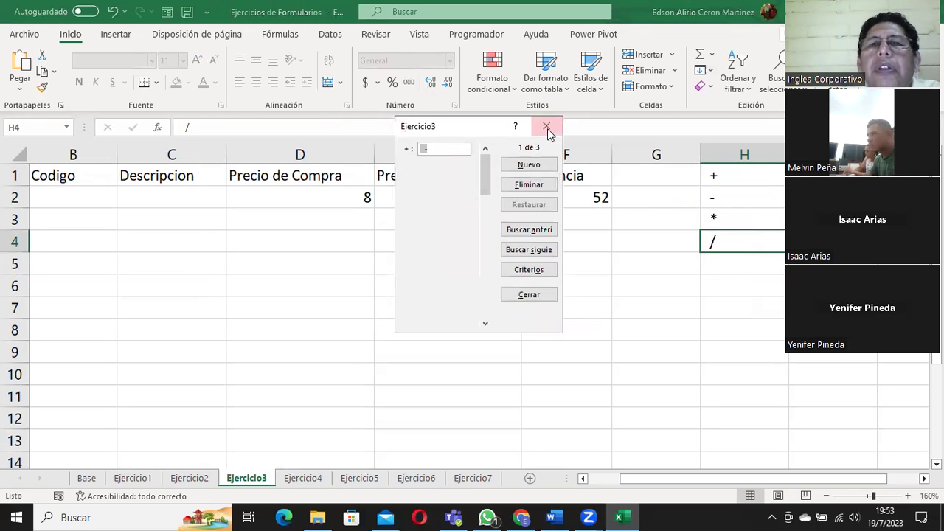
click(547, 126)
Select A2 in the table and open its Formulario showing 8, 60 and Ganancia 52
click(97, 201)
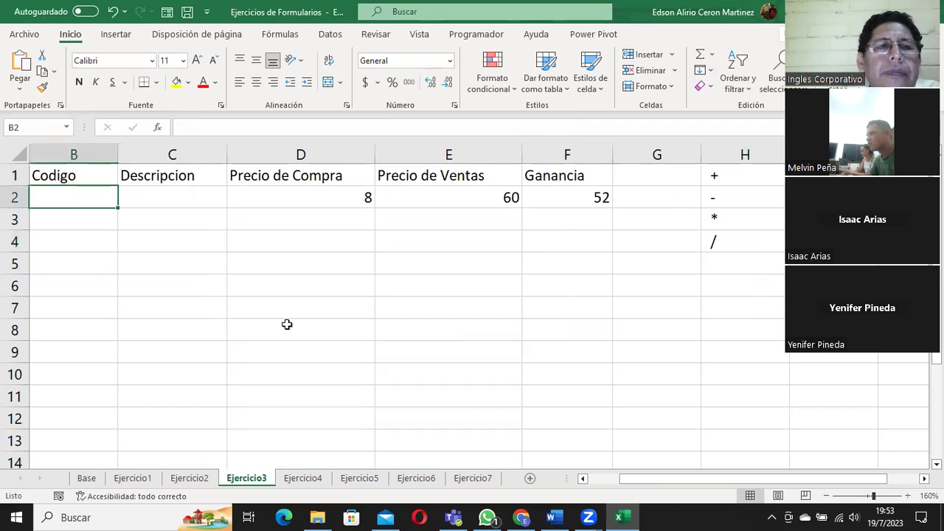
drag(654, 483, 583, 486)
click(81, 202)
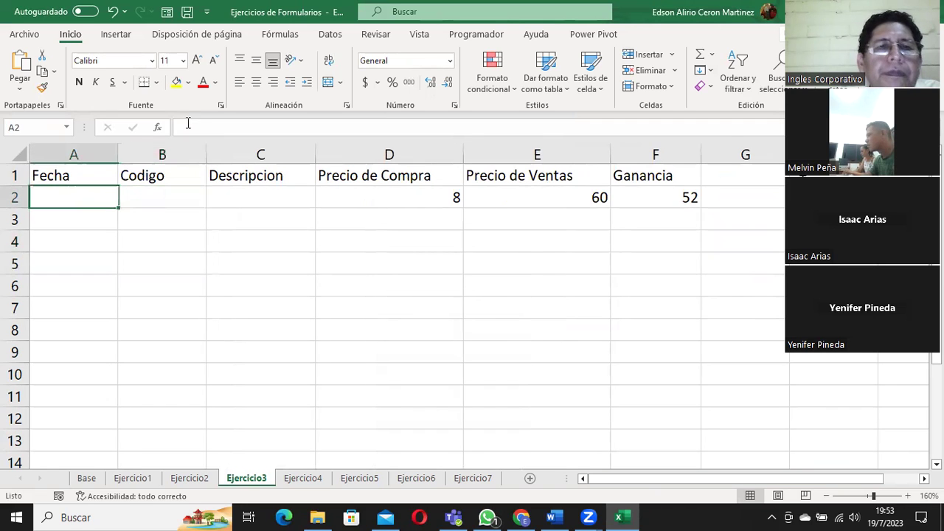
click(173, 7)
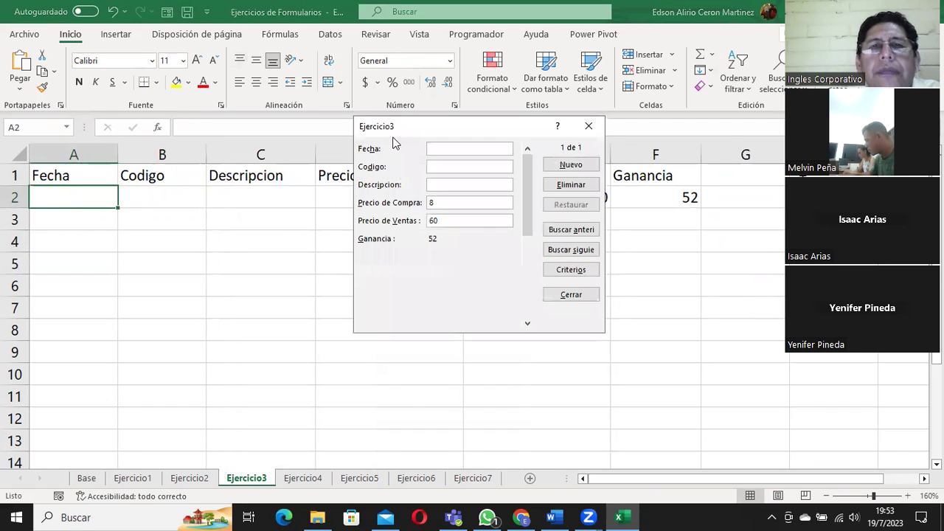
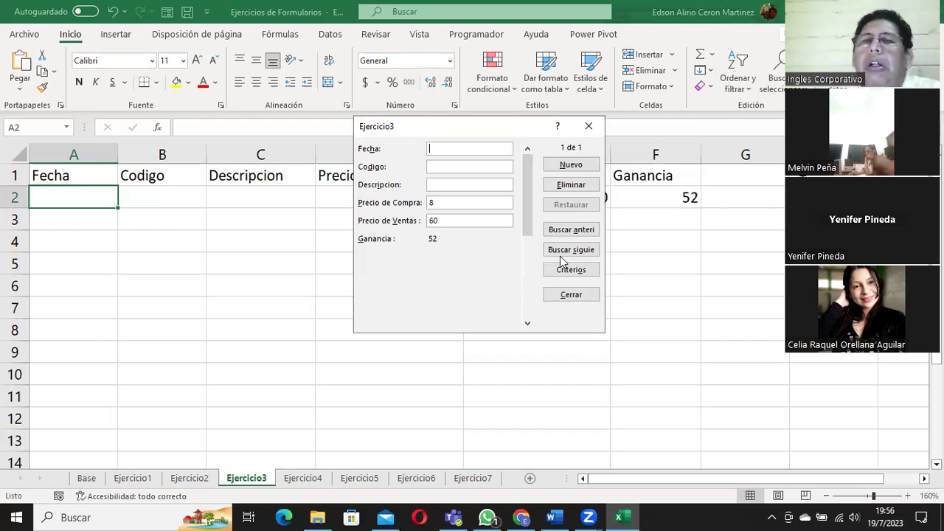
Close the Ejercicio3 data form, select the row 2 record, and switch to the Ejercicio7 sheet
click(590, 126)
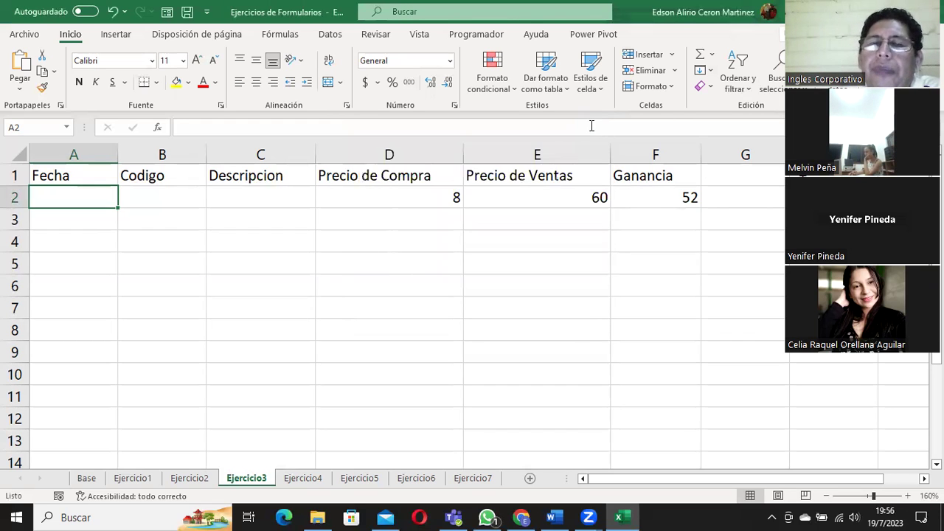
drag(95, 207, 665, 211)
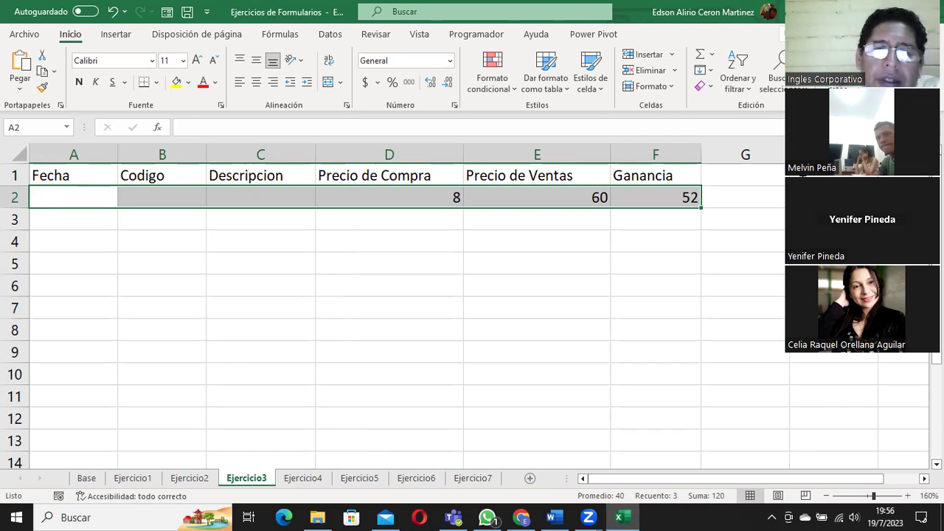
click(471, 479)
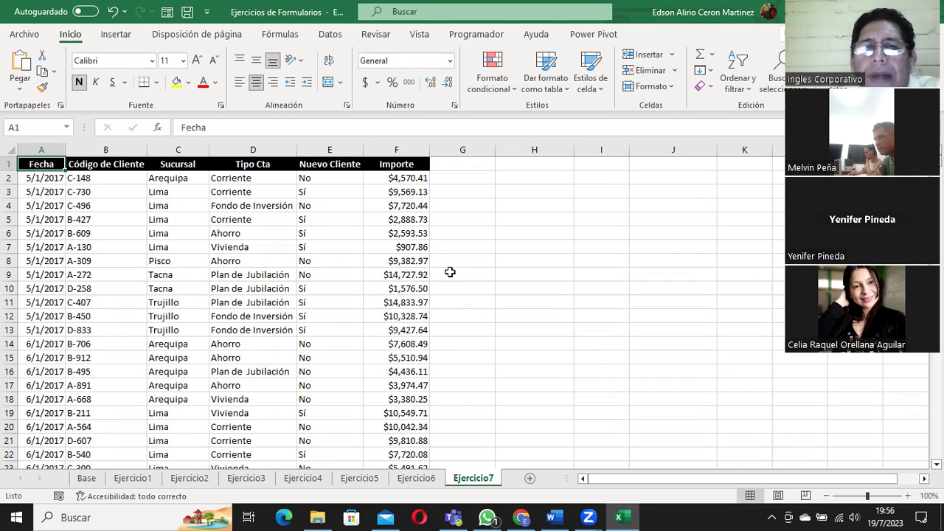
click(166, 17)
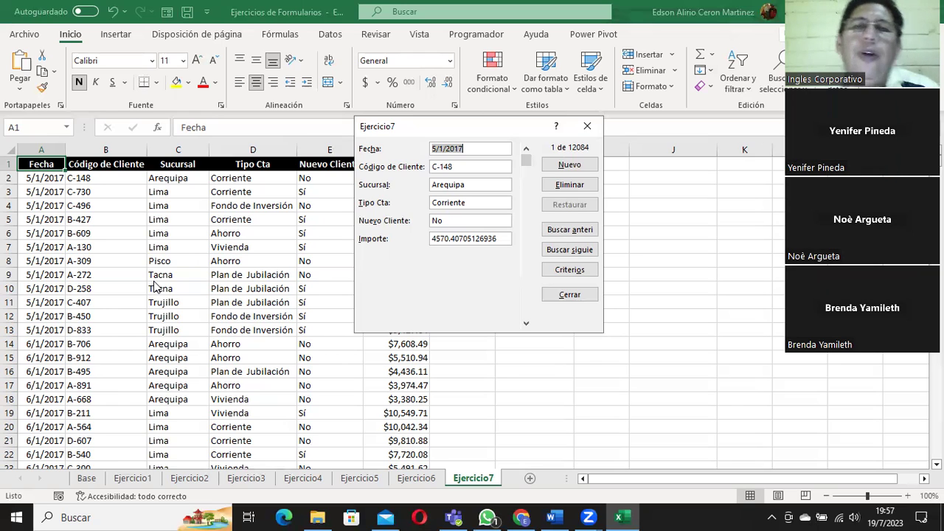
click(587, 127)
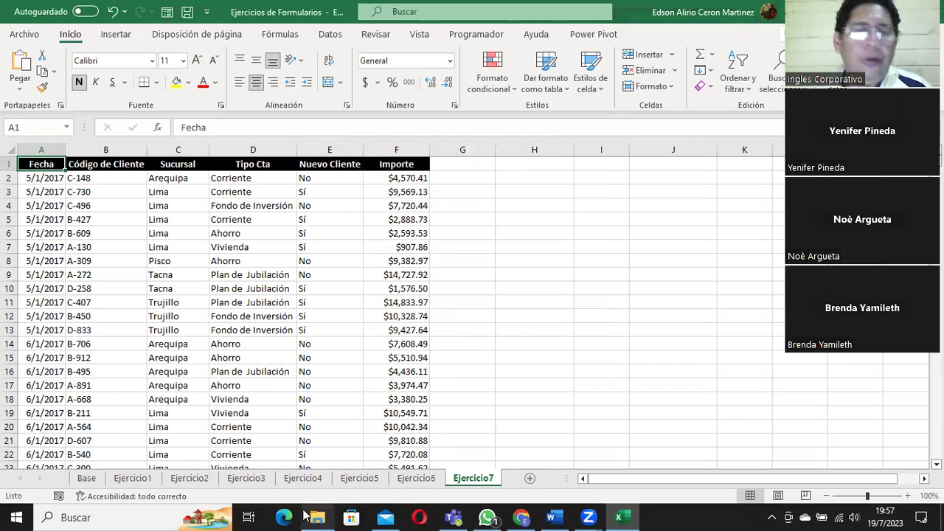
Open the Customize Quick Access Toolbar dropdown menu
mouse_move(314, 516)
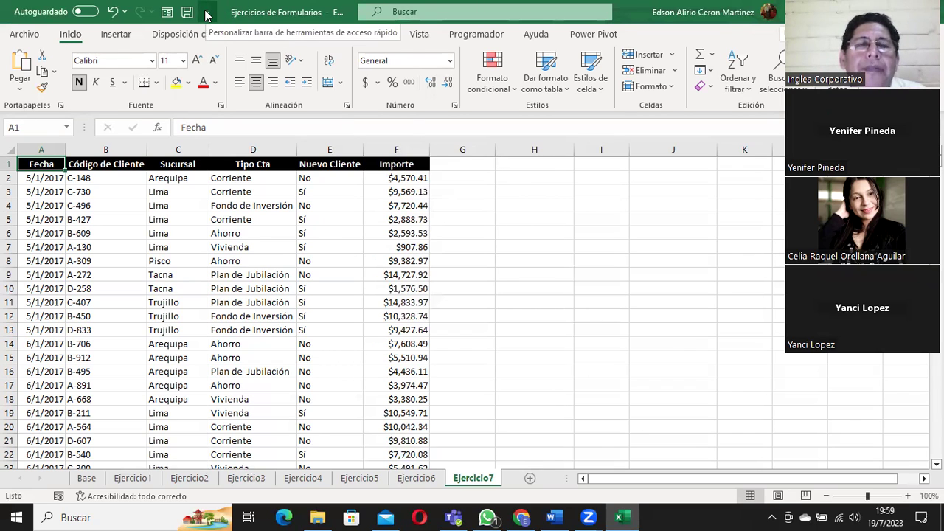
click(207, 14)
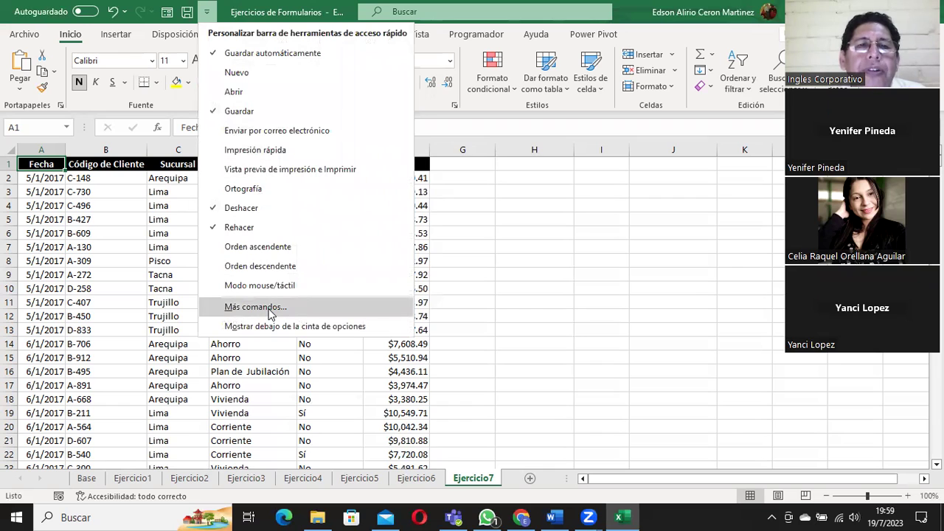
In Más comandos, set the command source to 'Comandos que no están en la cinta de opciones'
click(270, 315)
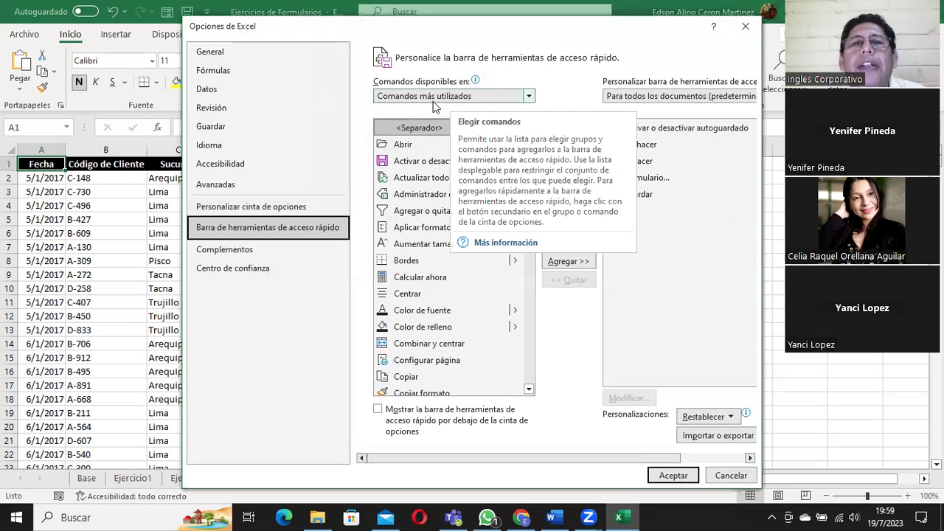
click(649, 179)
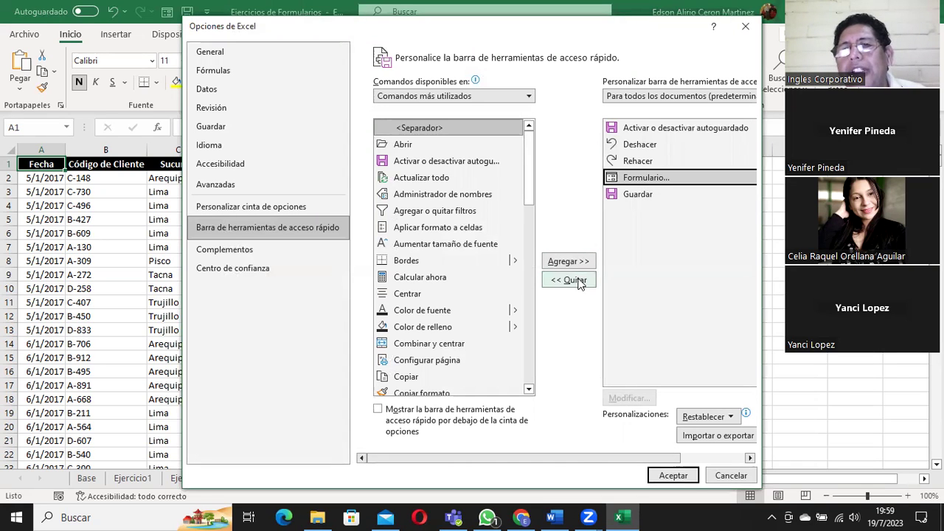
click(530, 96)
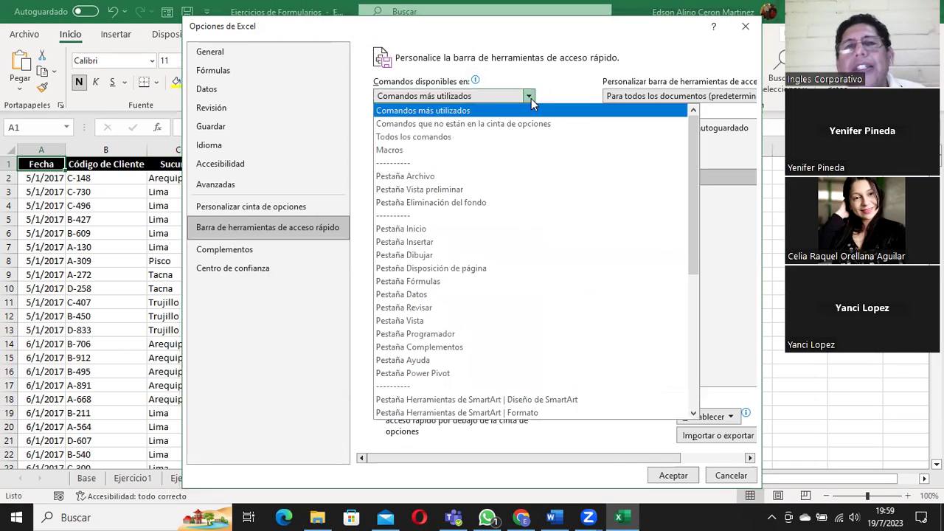
click(417, 125)
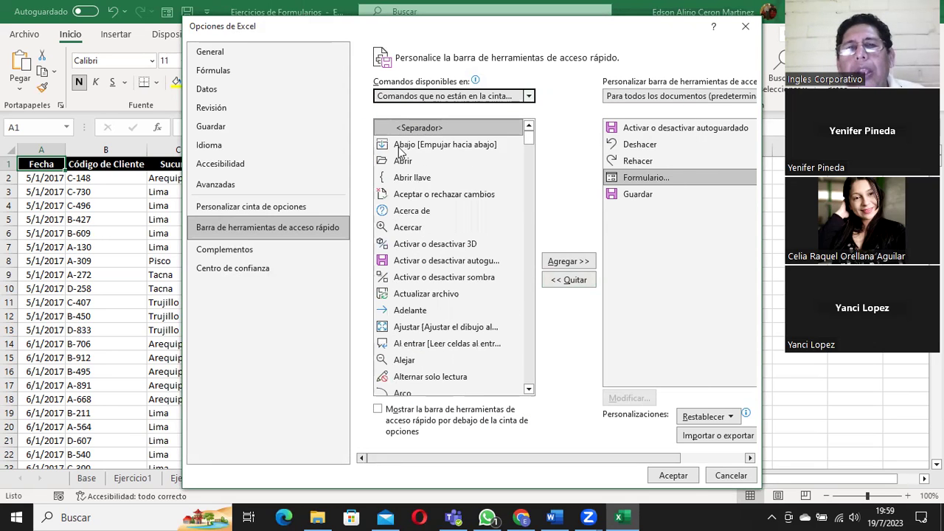
Scroll the available commands list down to Formulario..., then cancel without saving changes
click(408, 161)
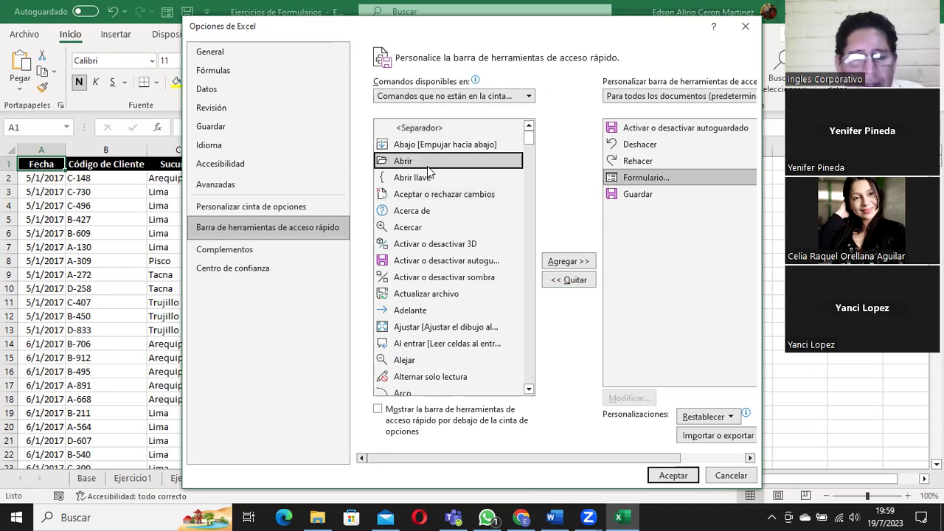
key(f)
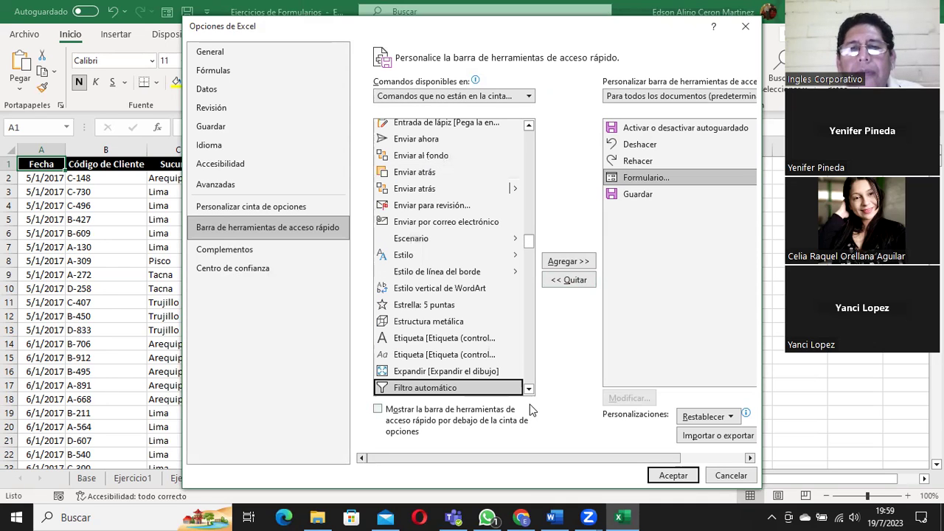
click(529, 390)
click(529, 390)
click(529, 390)
click(529, 390)
click(529, 390)
click(529, 390)
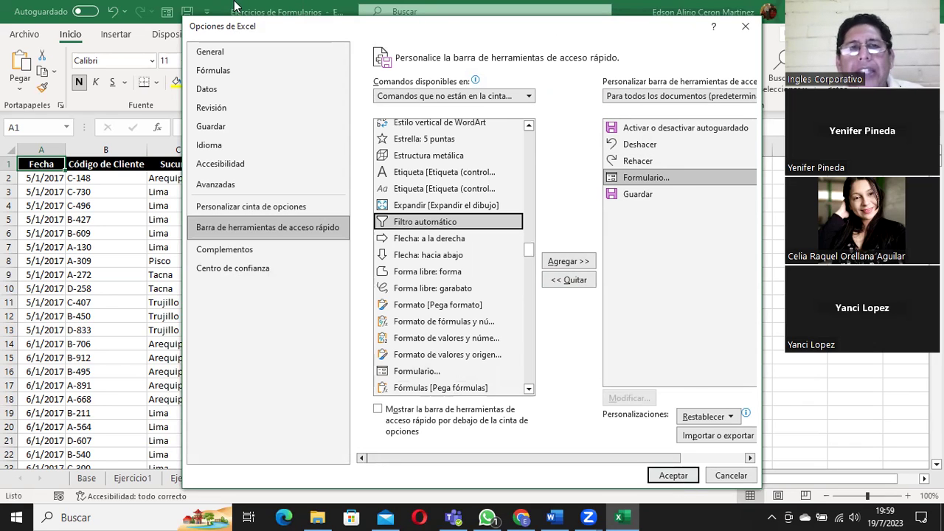
click(743, 478)
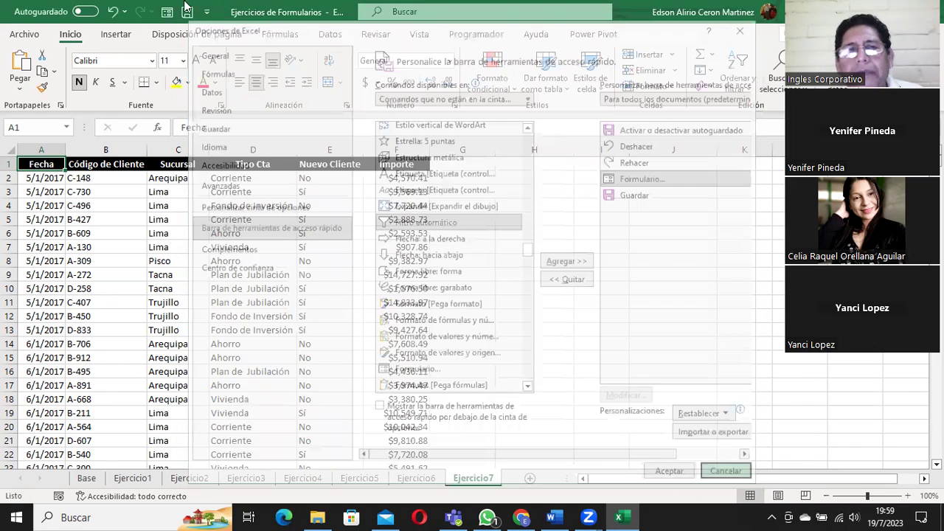